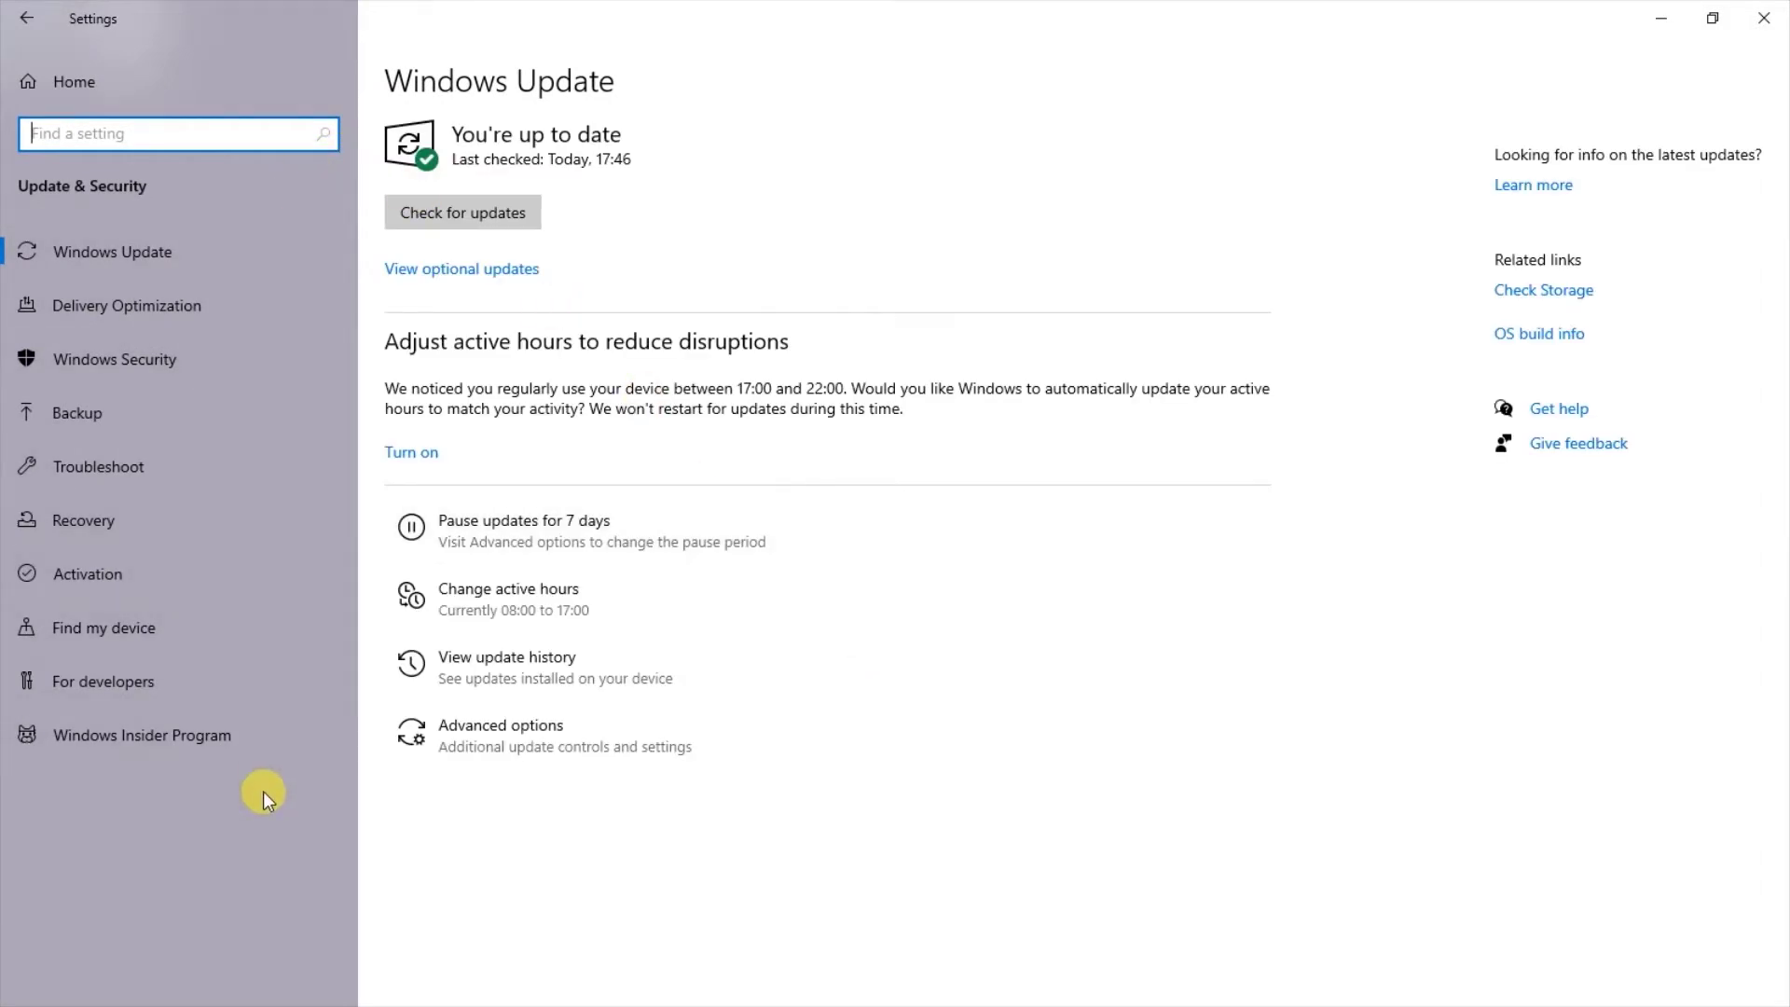
Step: Run the Search and Indexing troubleshooter from the additional troubleshooters in the Troubleshoot settings
{"action": "left_click", "coordinate": [209, 453]}
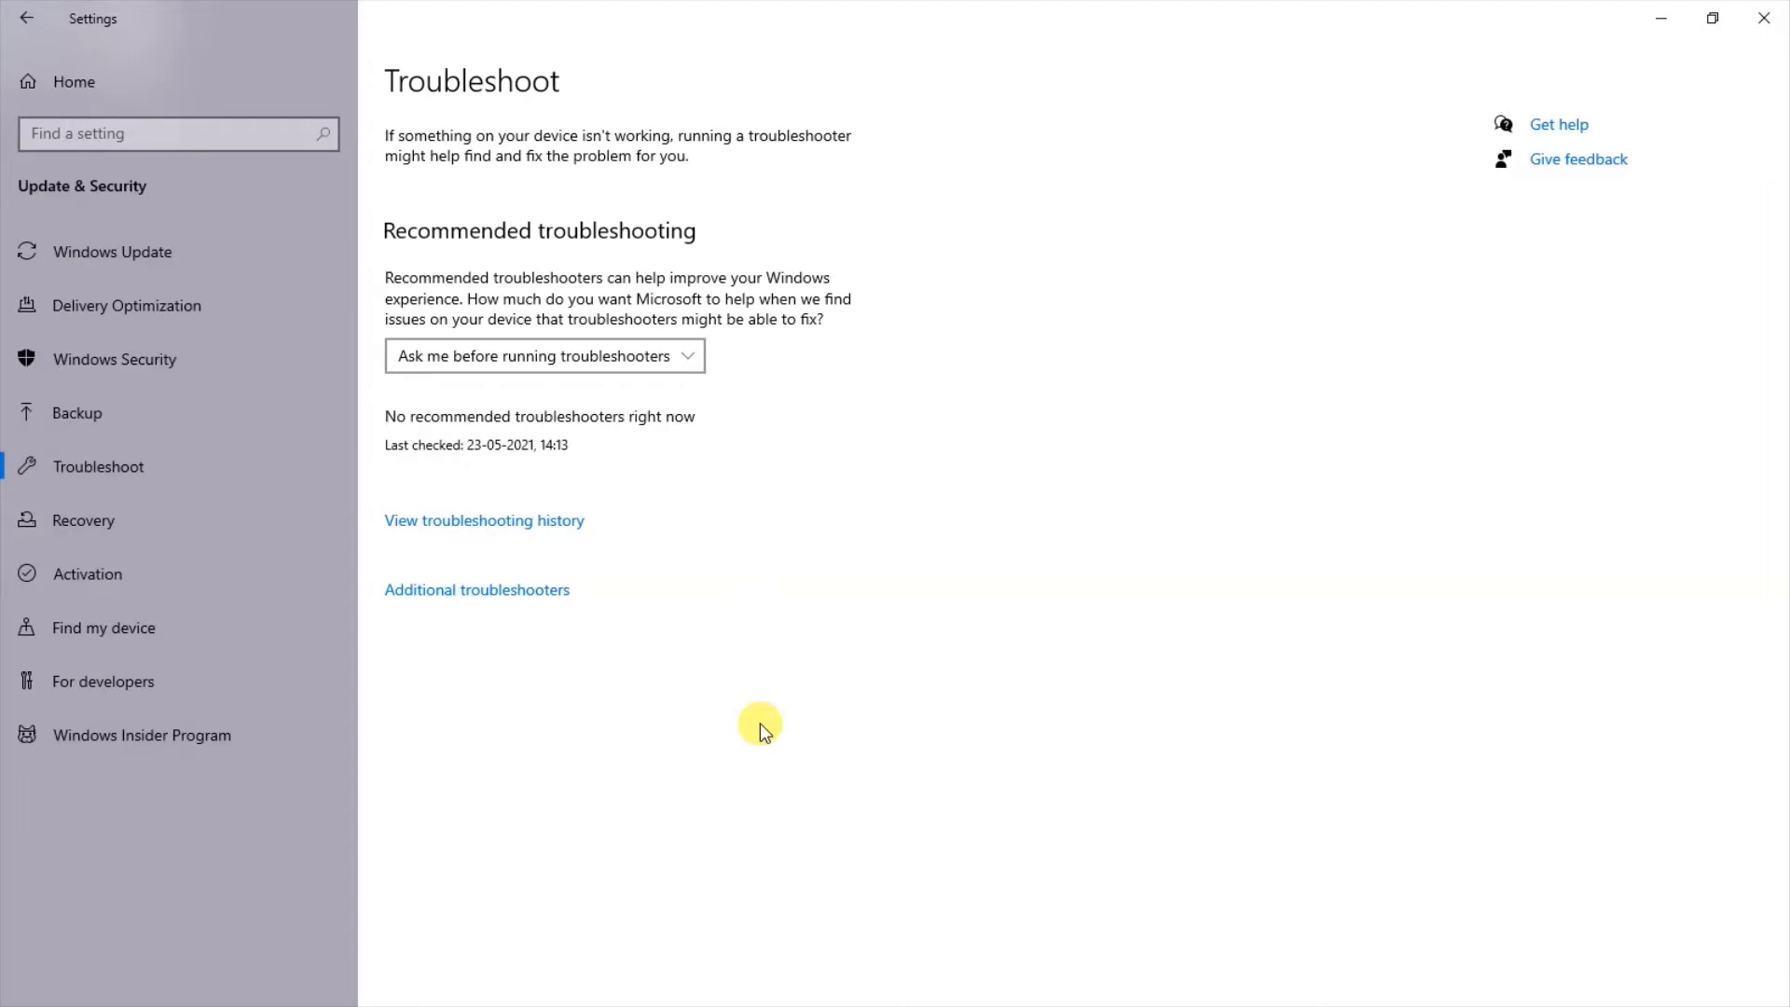
{"action": "left_click", "coordinate": [559, 591]}
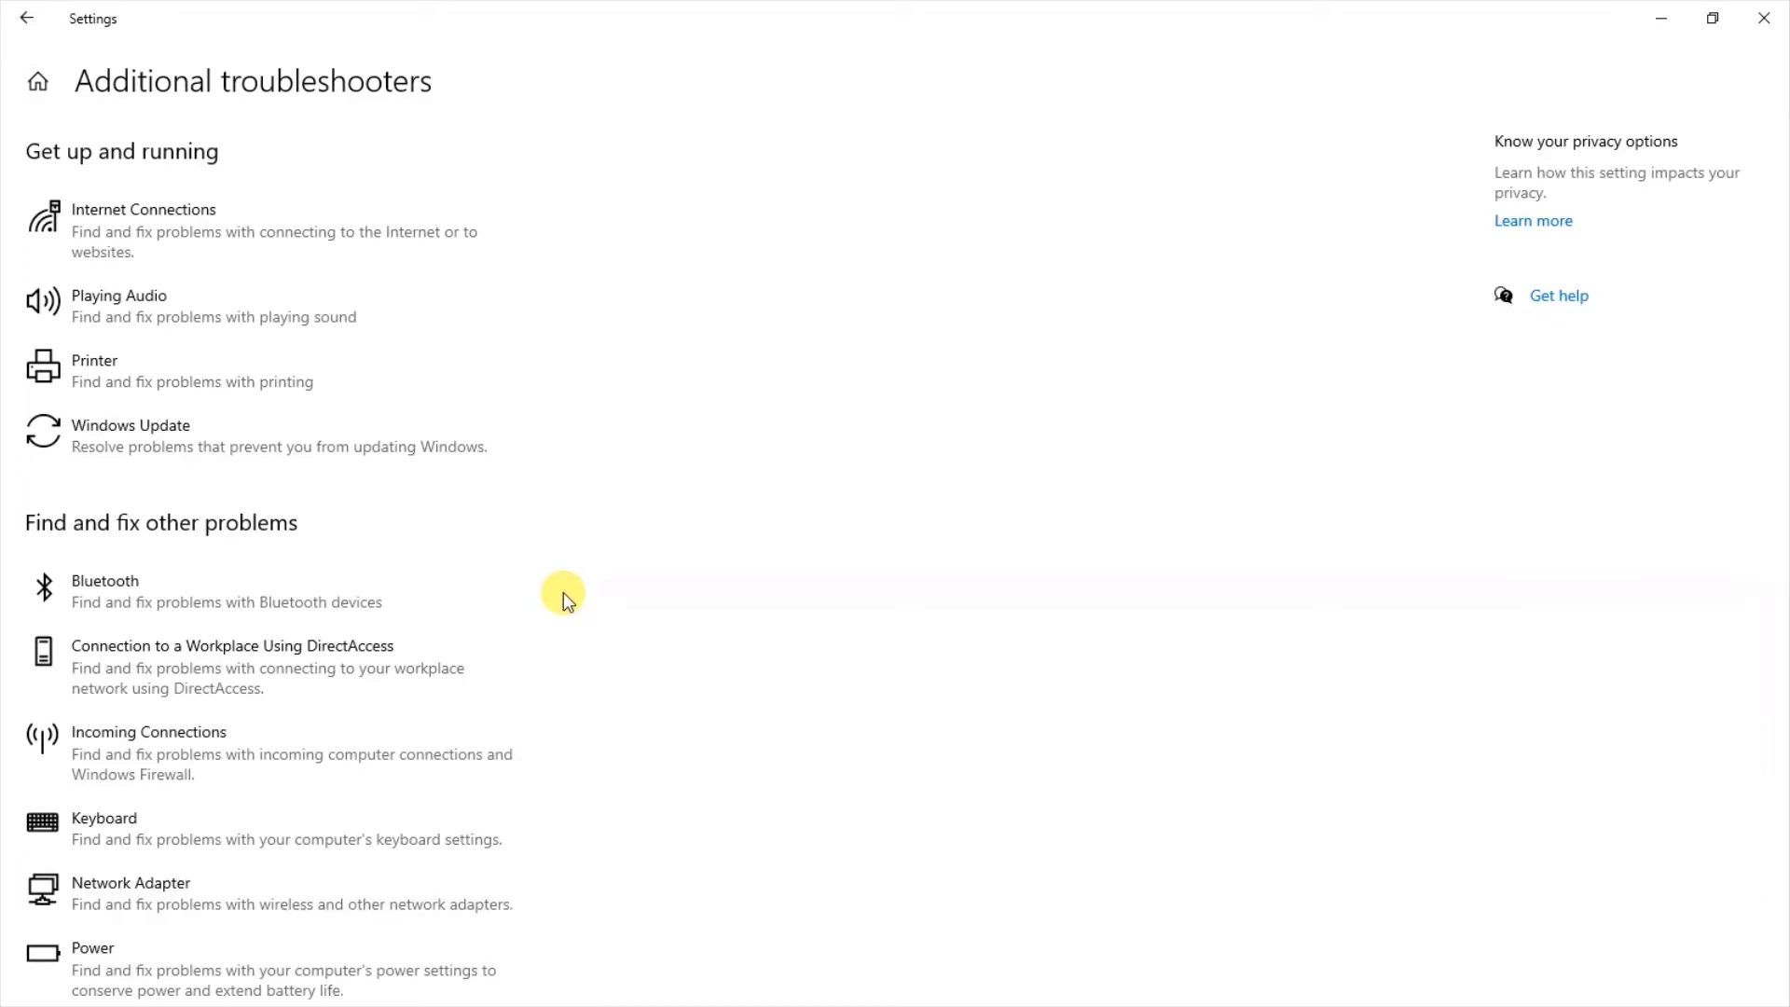
{"action": "scroll", "coordinate": [563, 591], "scroll_direction": "down", "scroll_amount": 5}
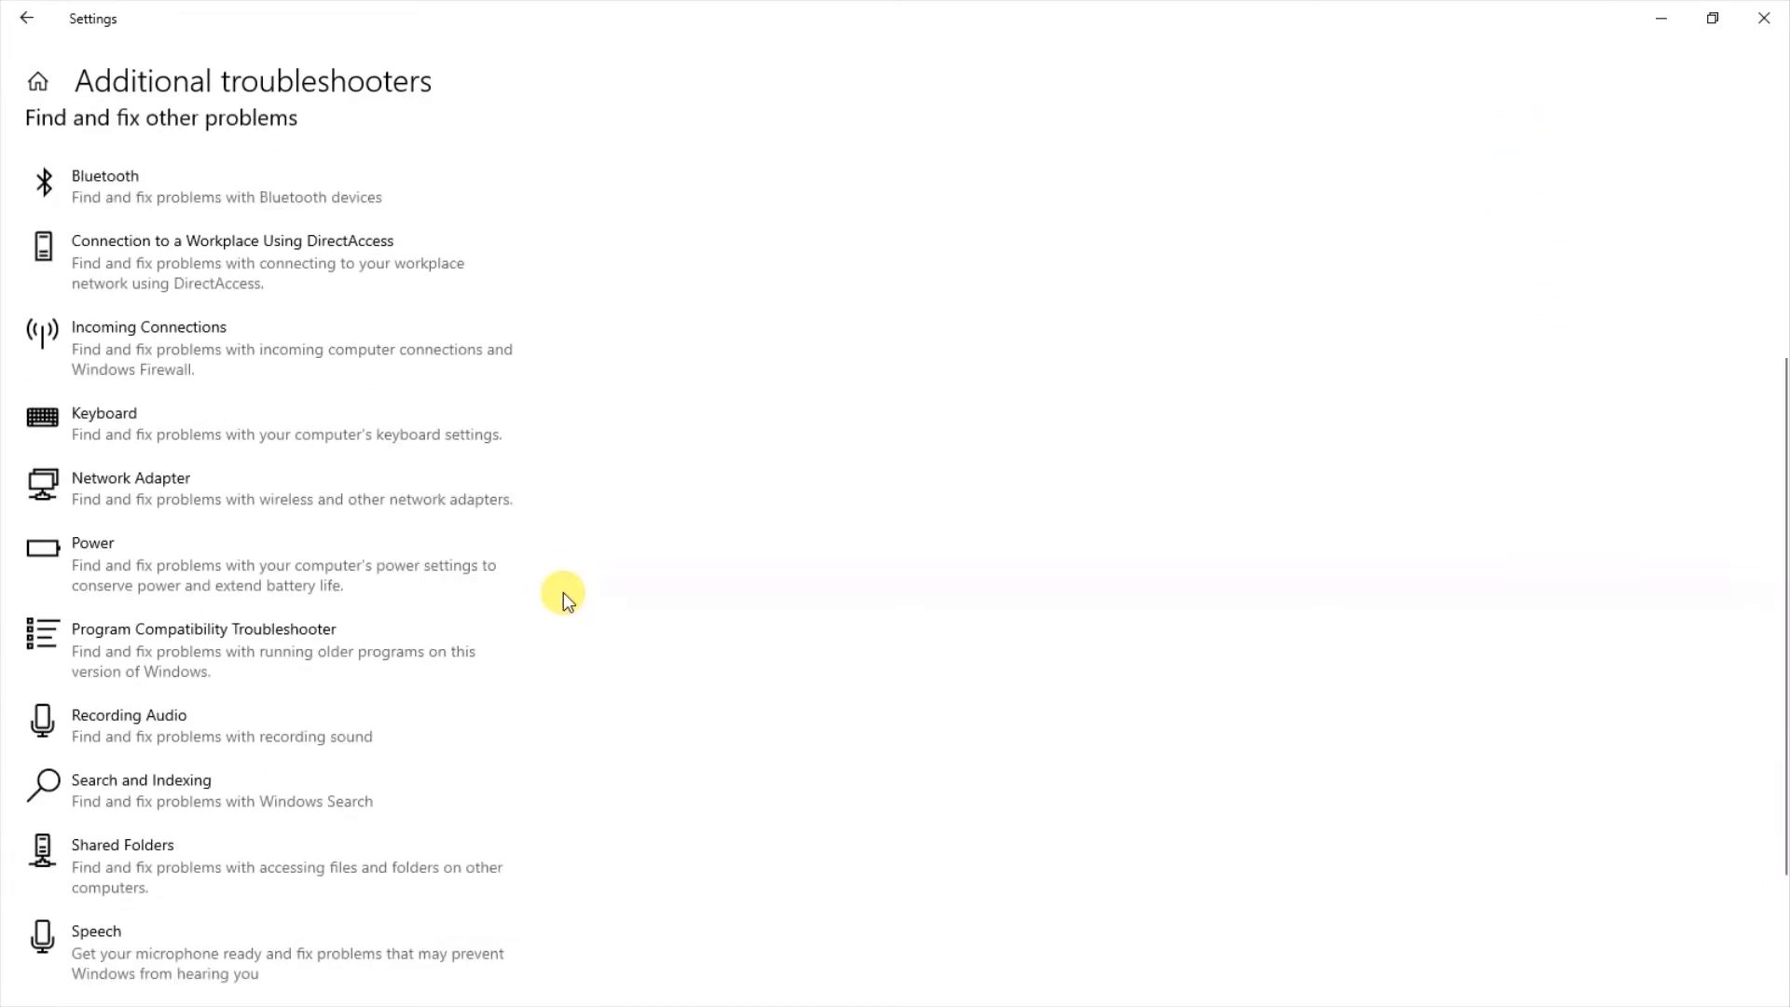
{"action": "scroll", "coordinate": [563, 591], "scroll_direction": "down", "scroll_amount": 2}
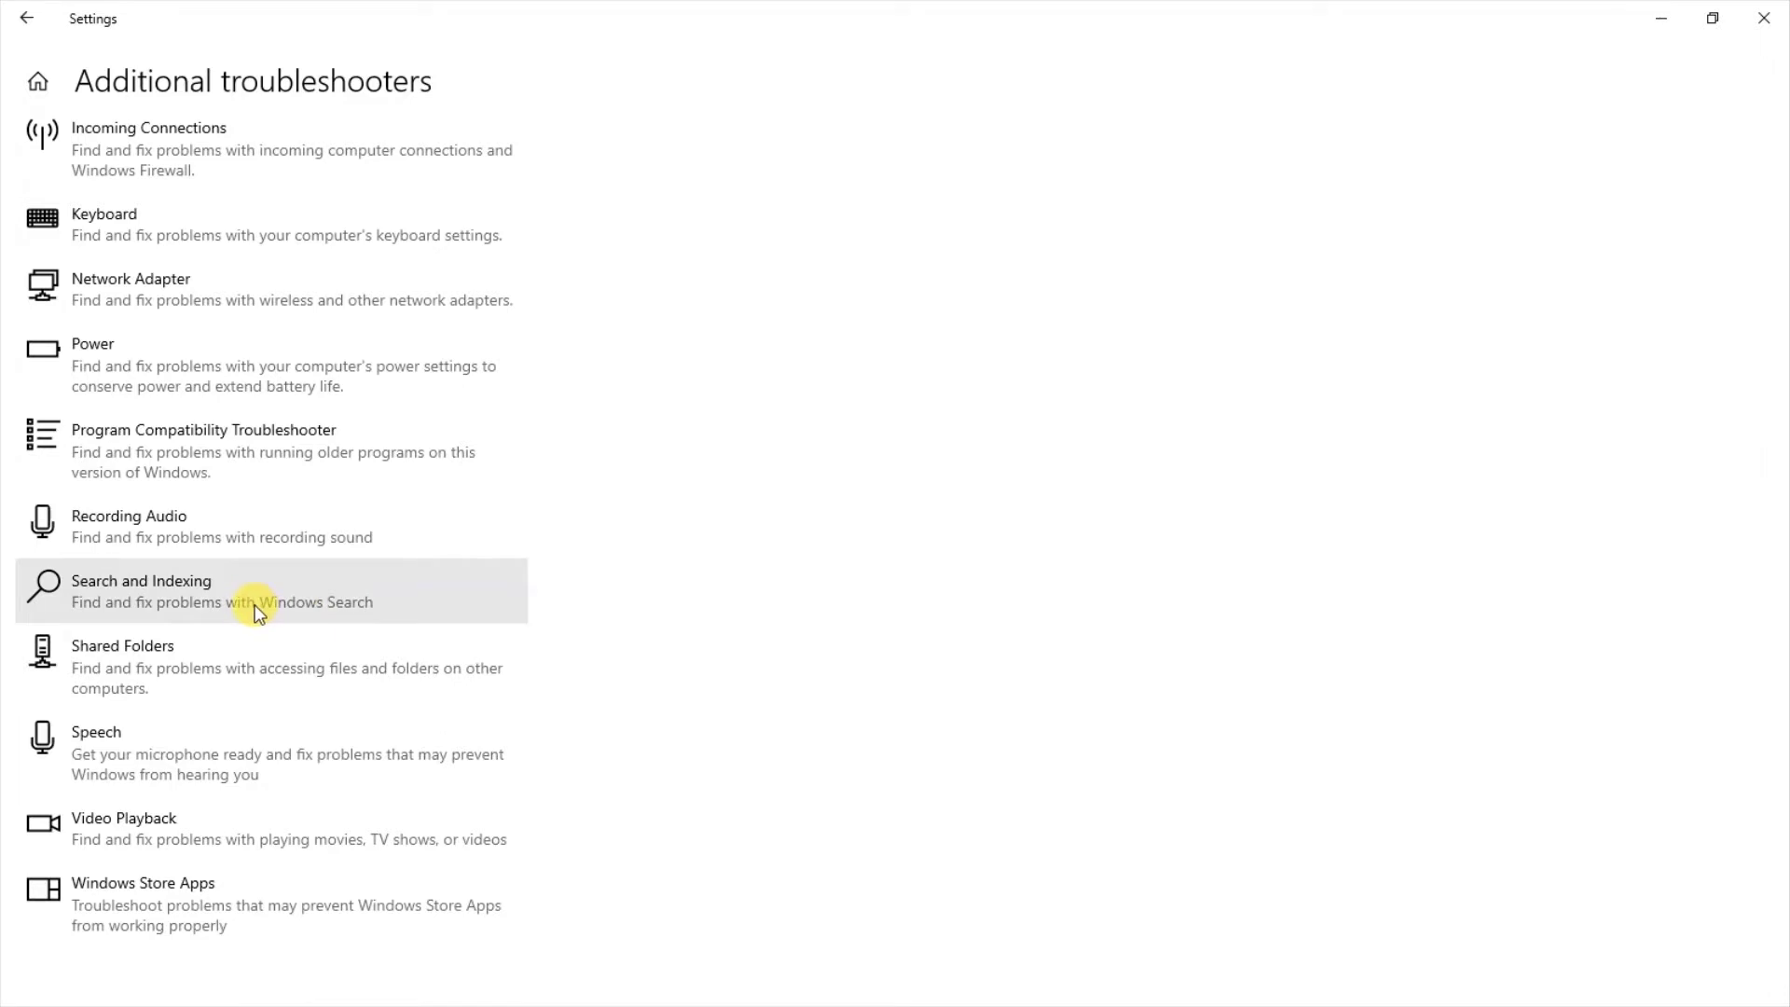
{"action": "left_click", "coordinate": [259, 613]}
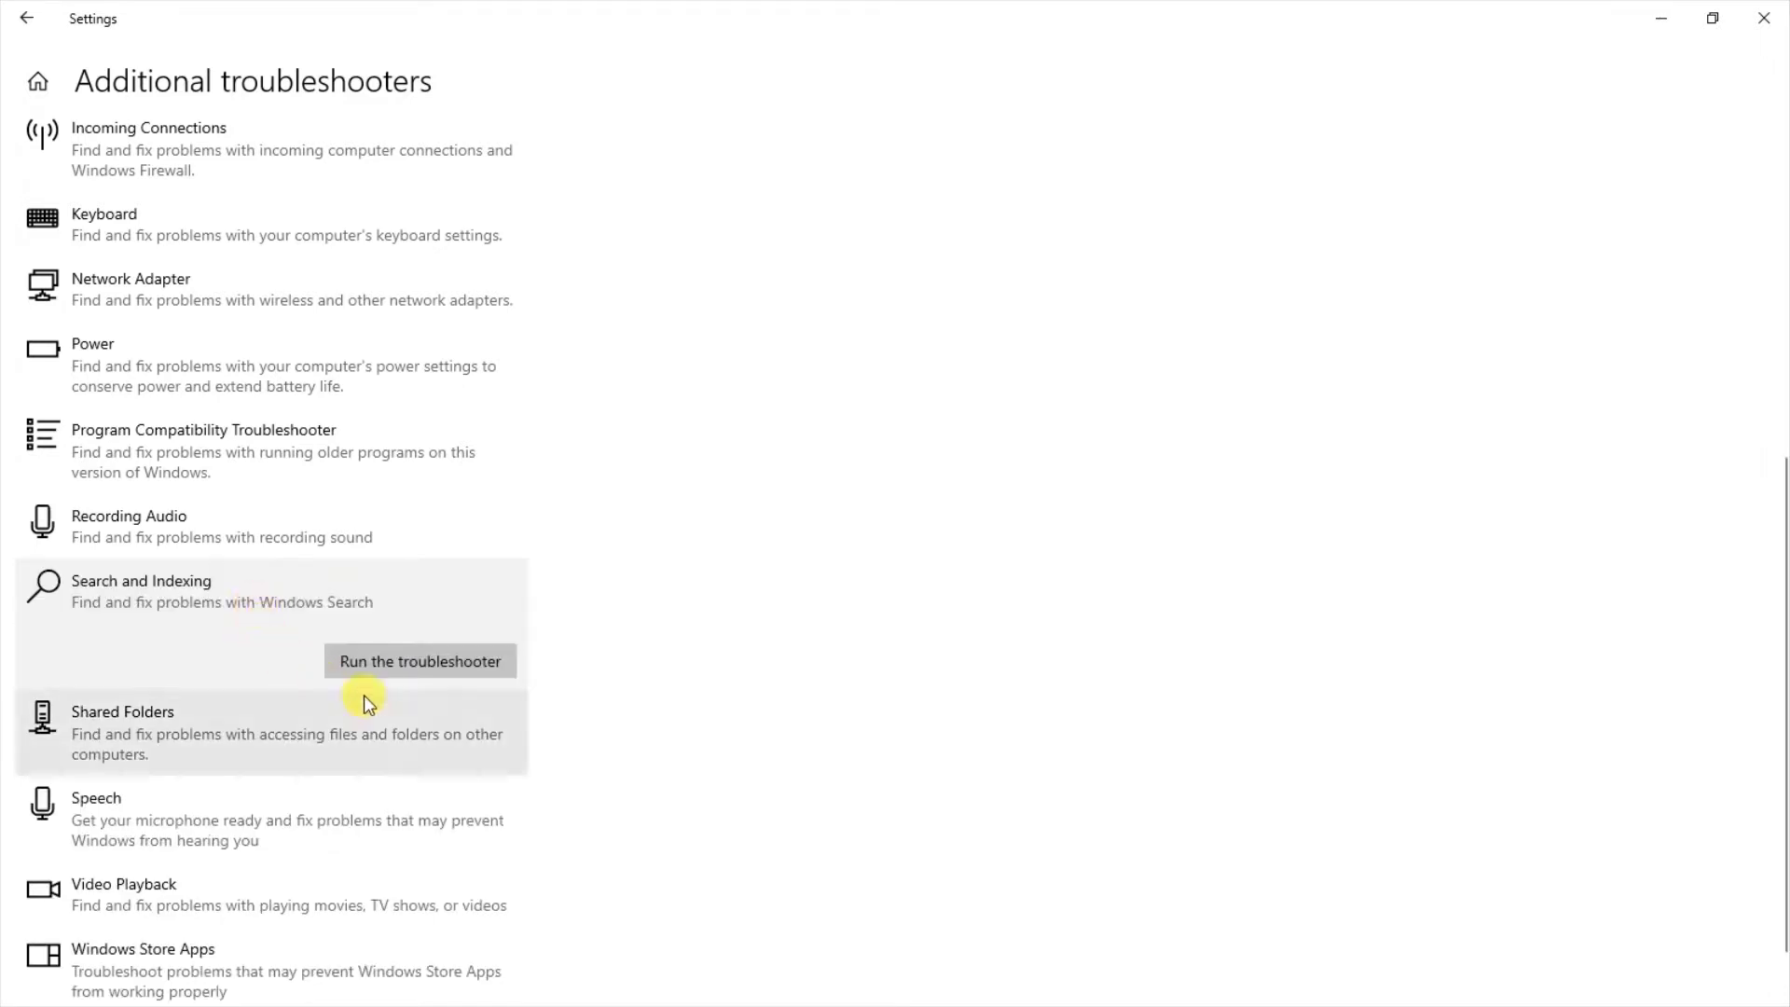
{"action": "left_click", "coordinate": [419, 664]}
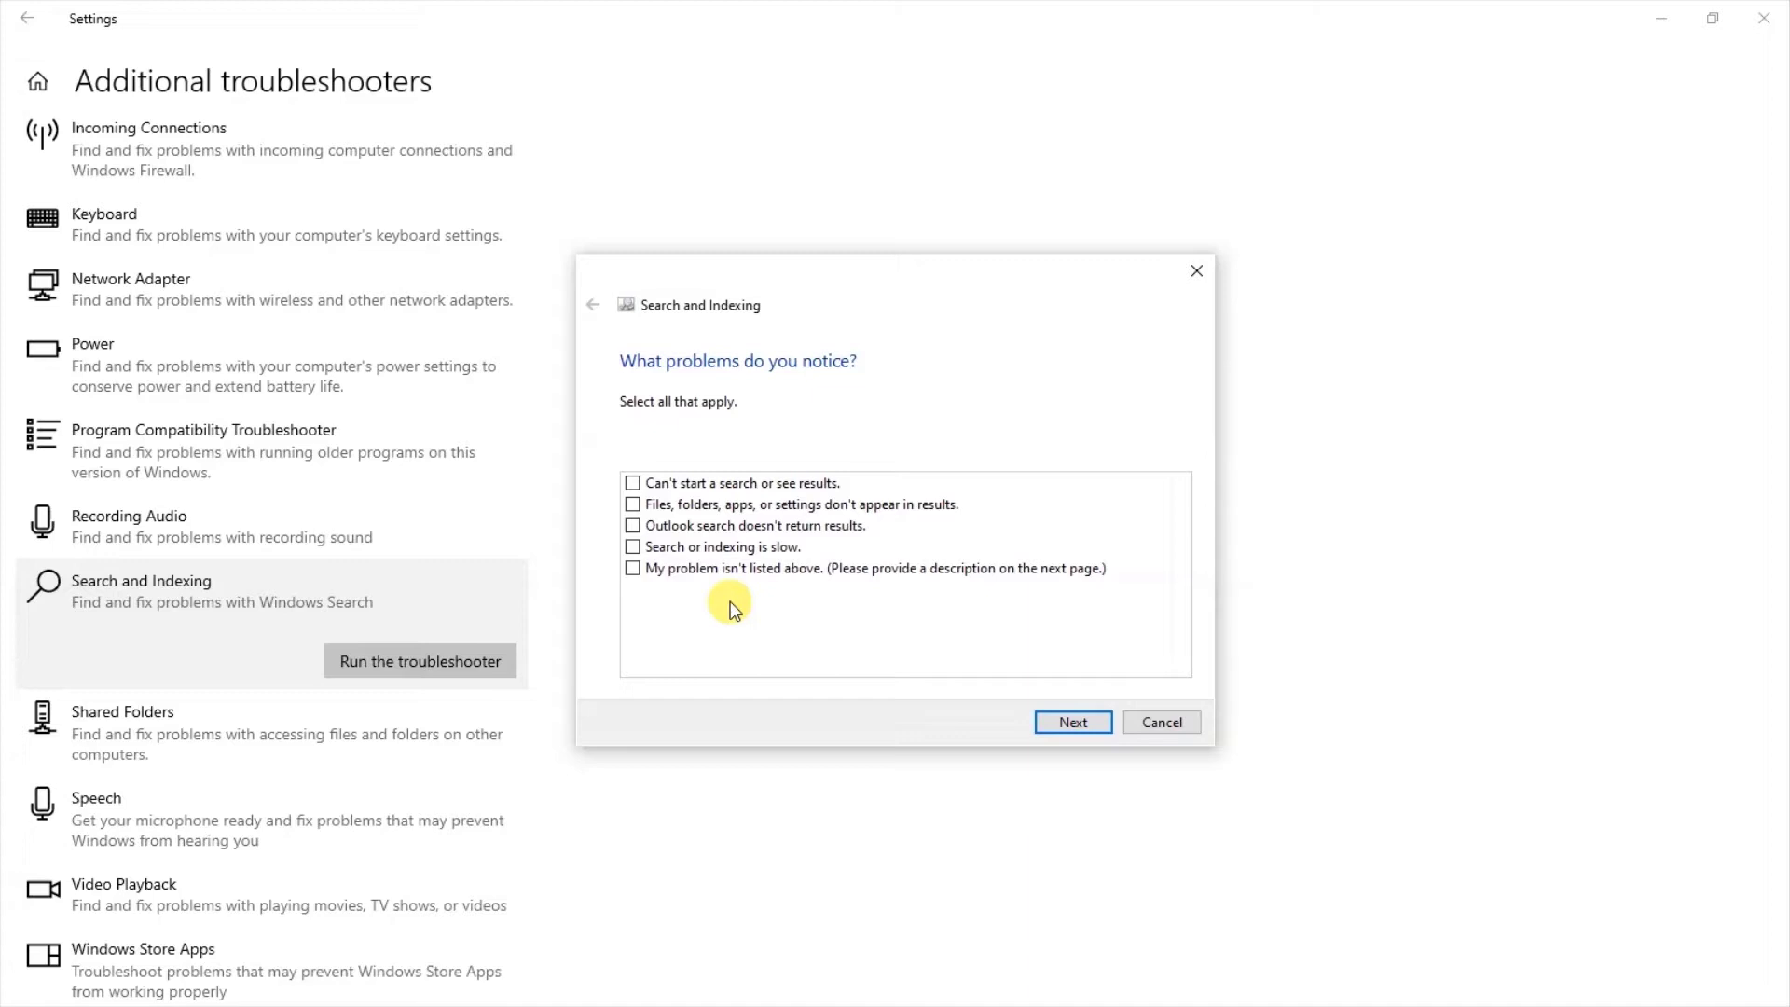
Step: Report the problem "Can't start a search or see results." and start the problem detection
{"action": "left_click", "coordinate": [742, 485]}
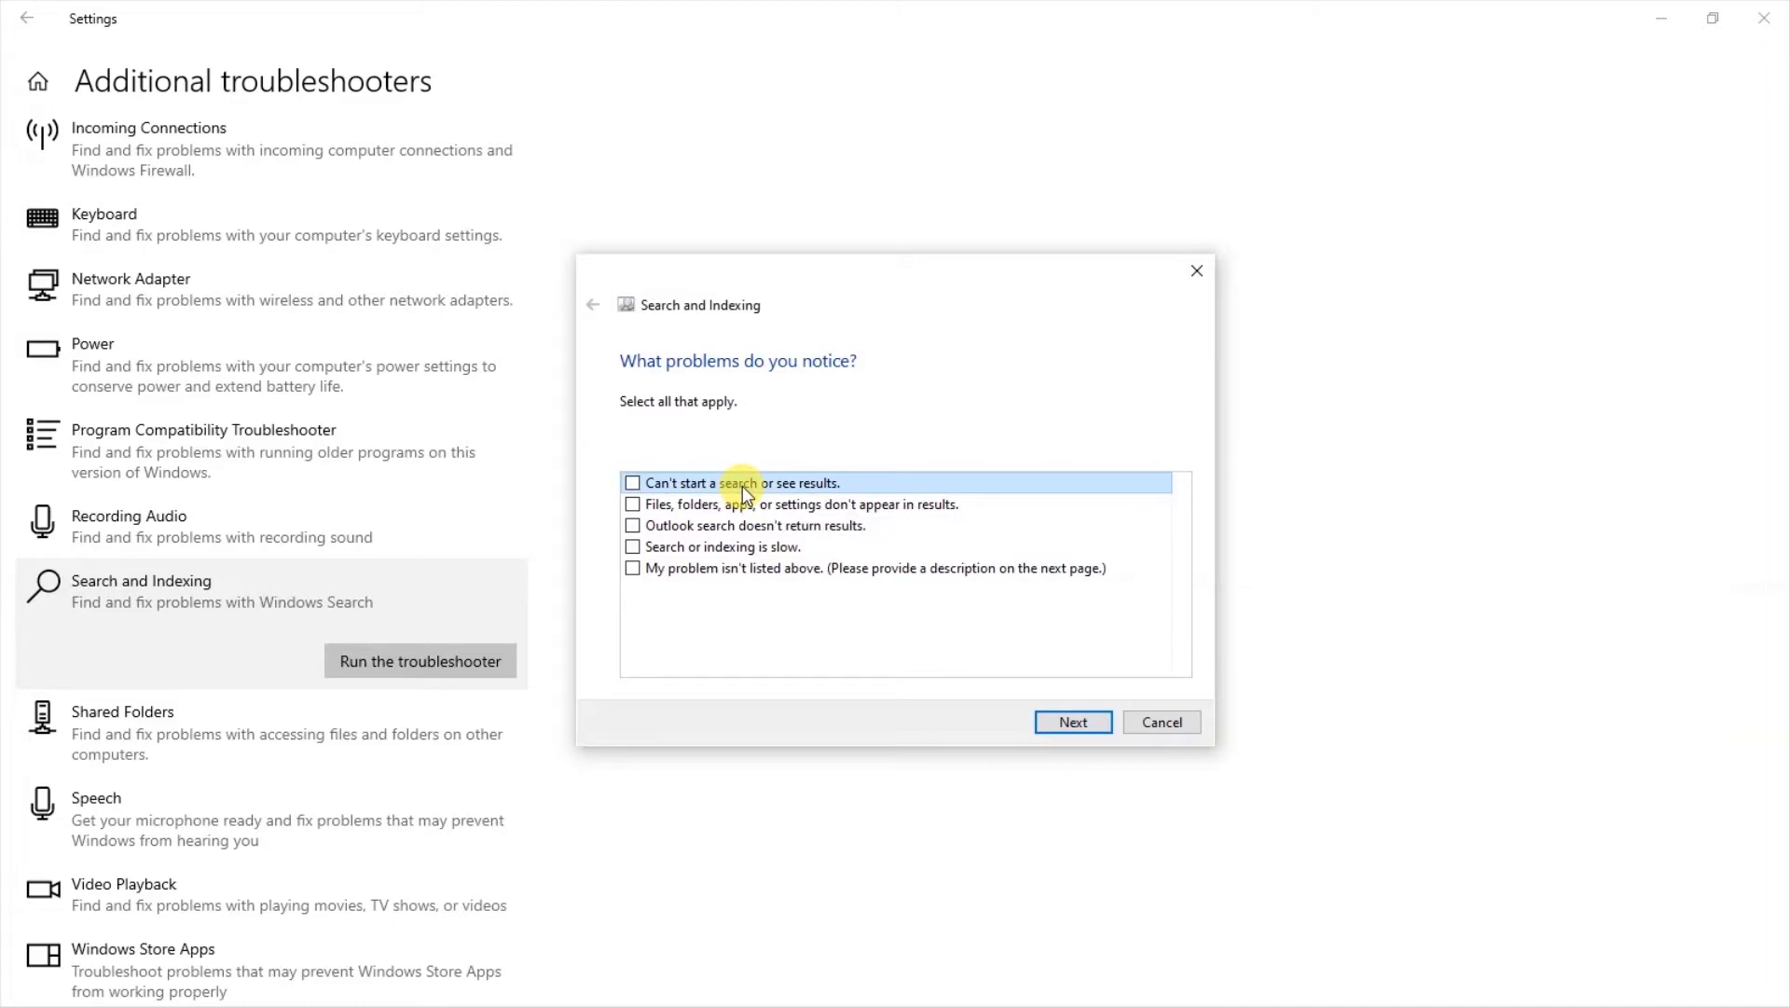
{"action": "left_click", "coordinate": [632, 483]}
{"action": "left_click", "coordinate": [1059, 726]}
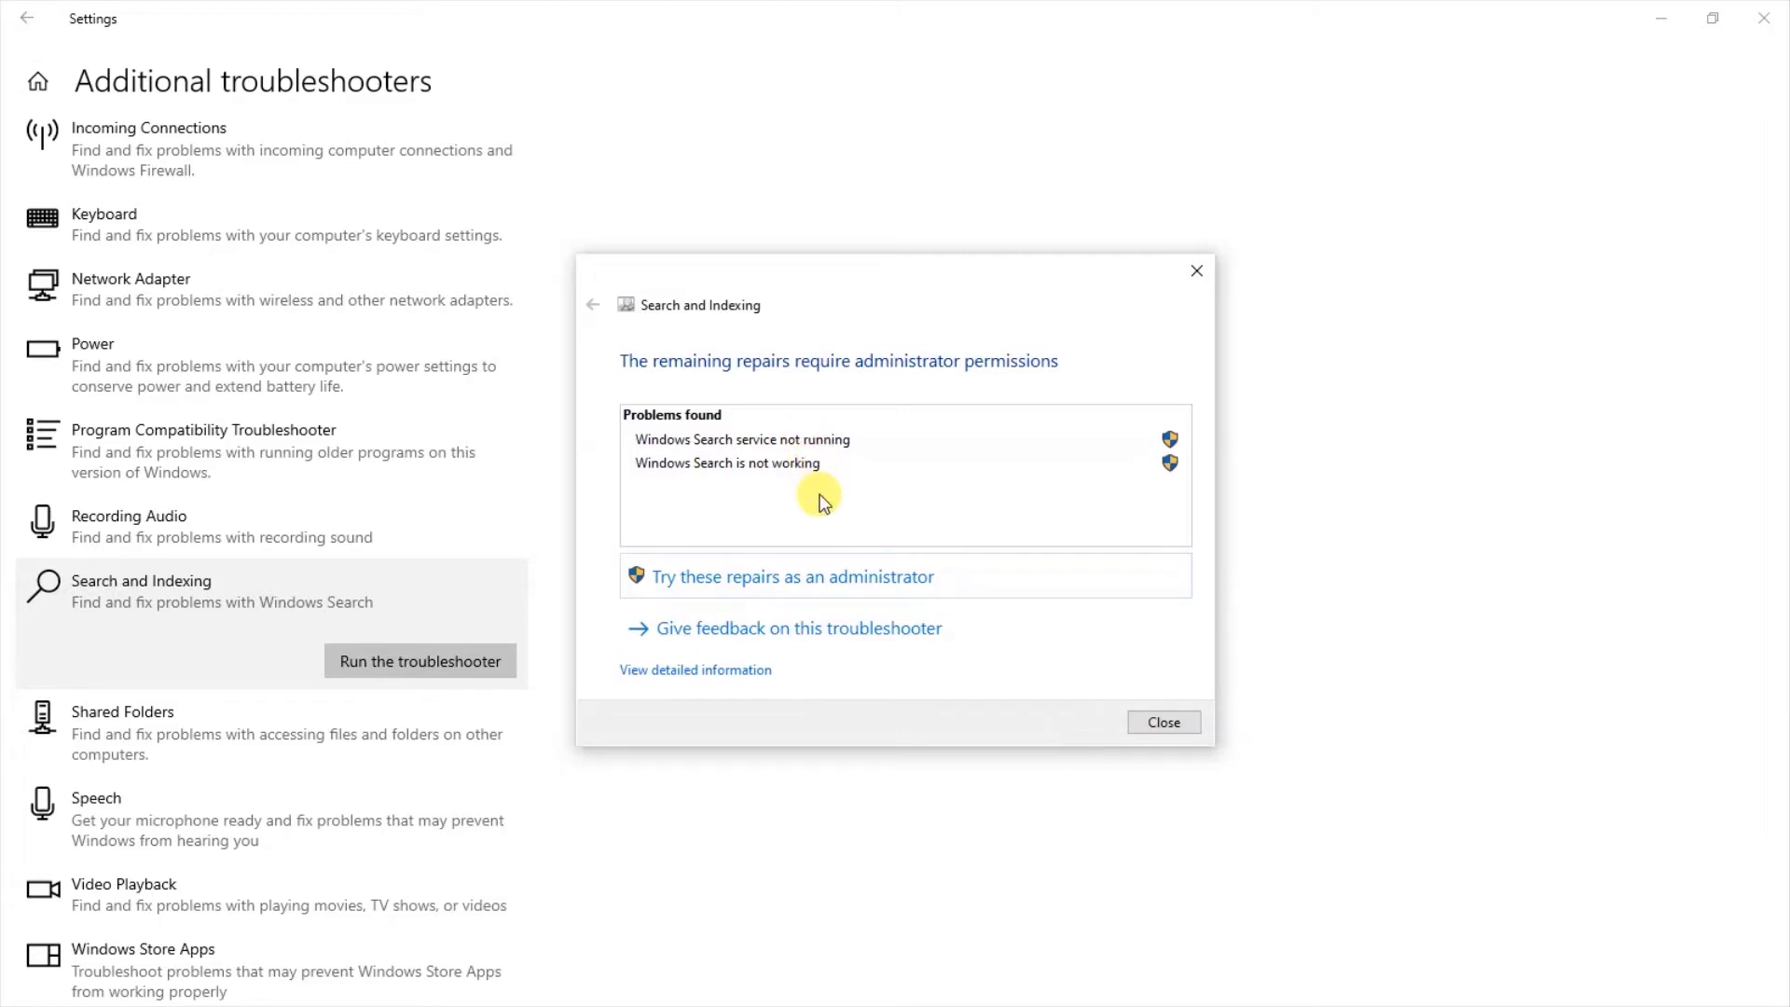
Step: Try the repairs as an administrator, reporting "Can't start a search or see results." again
{"action": "left_click", "coordinate": [845, 597]}
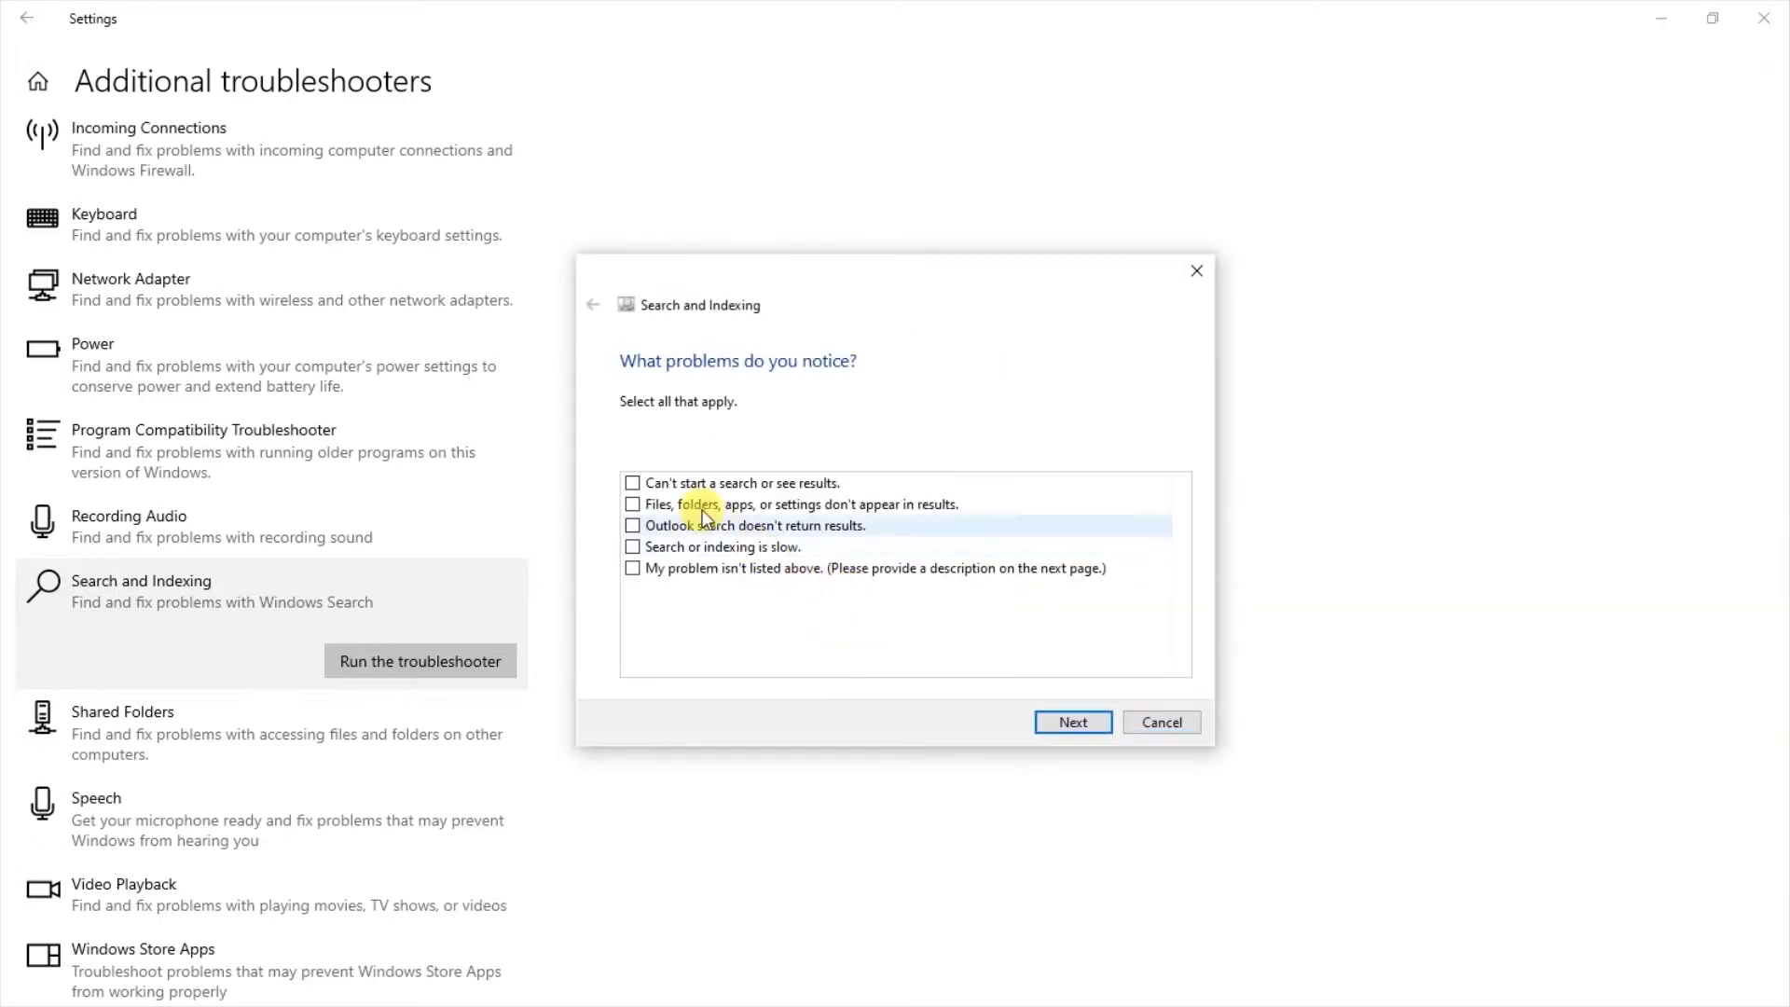
{"action": "left_click", "coordinate": [633, 483]}
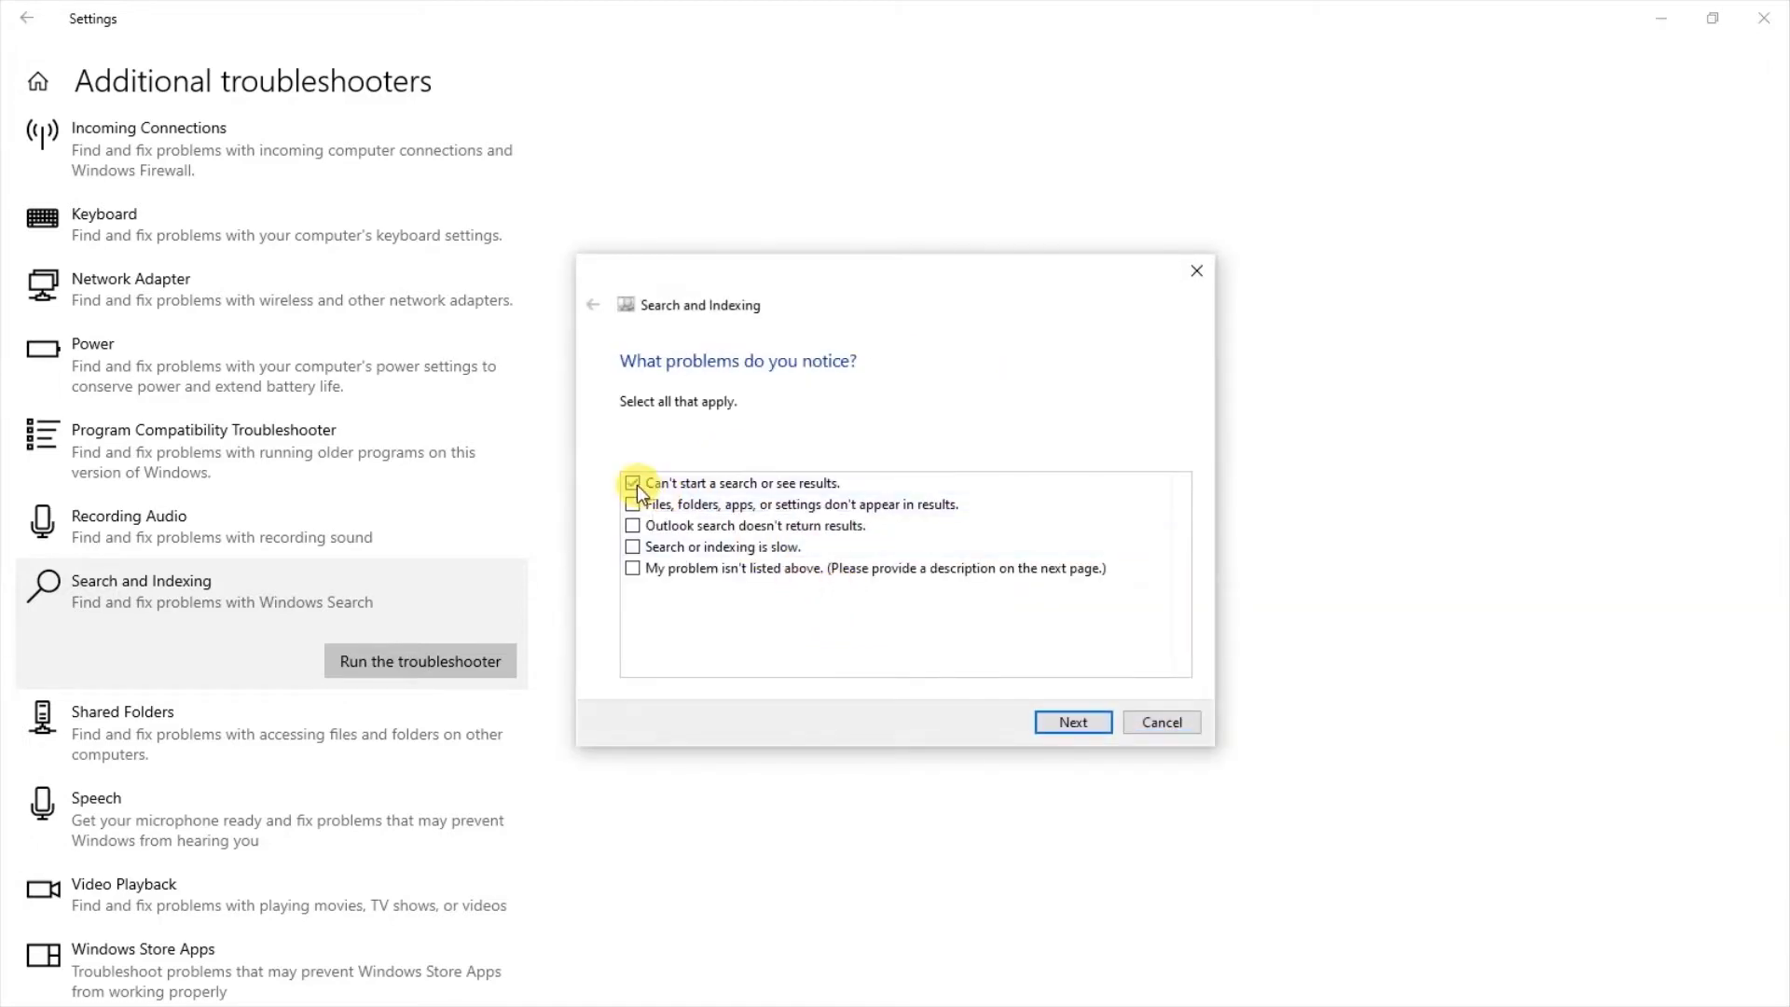
{"action": "left_click", "coordinate": [1049, 724]}
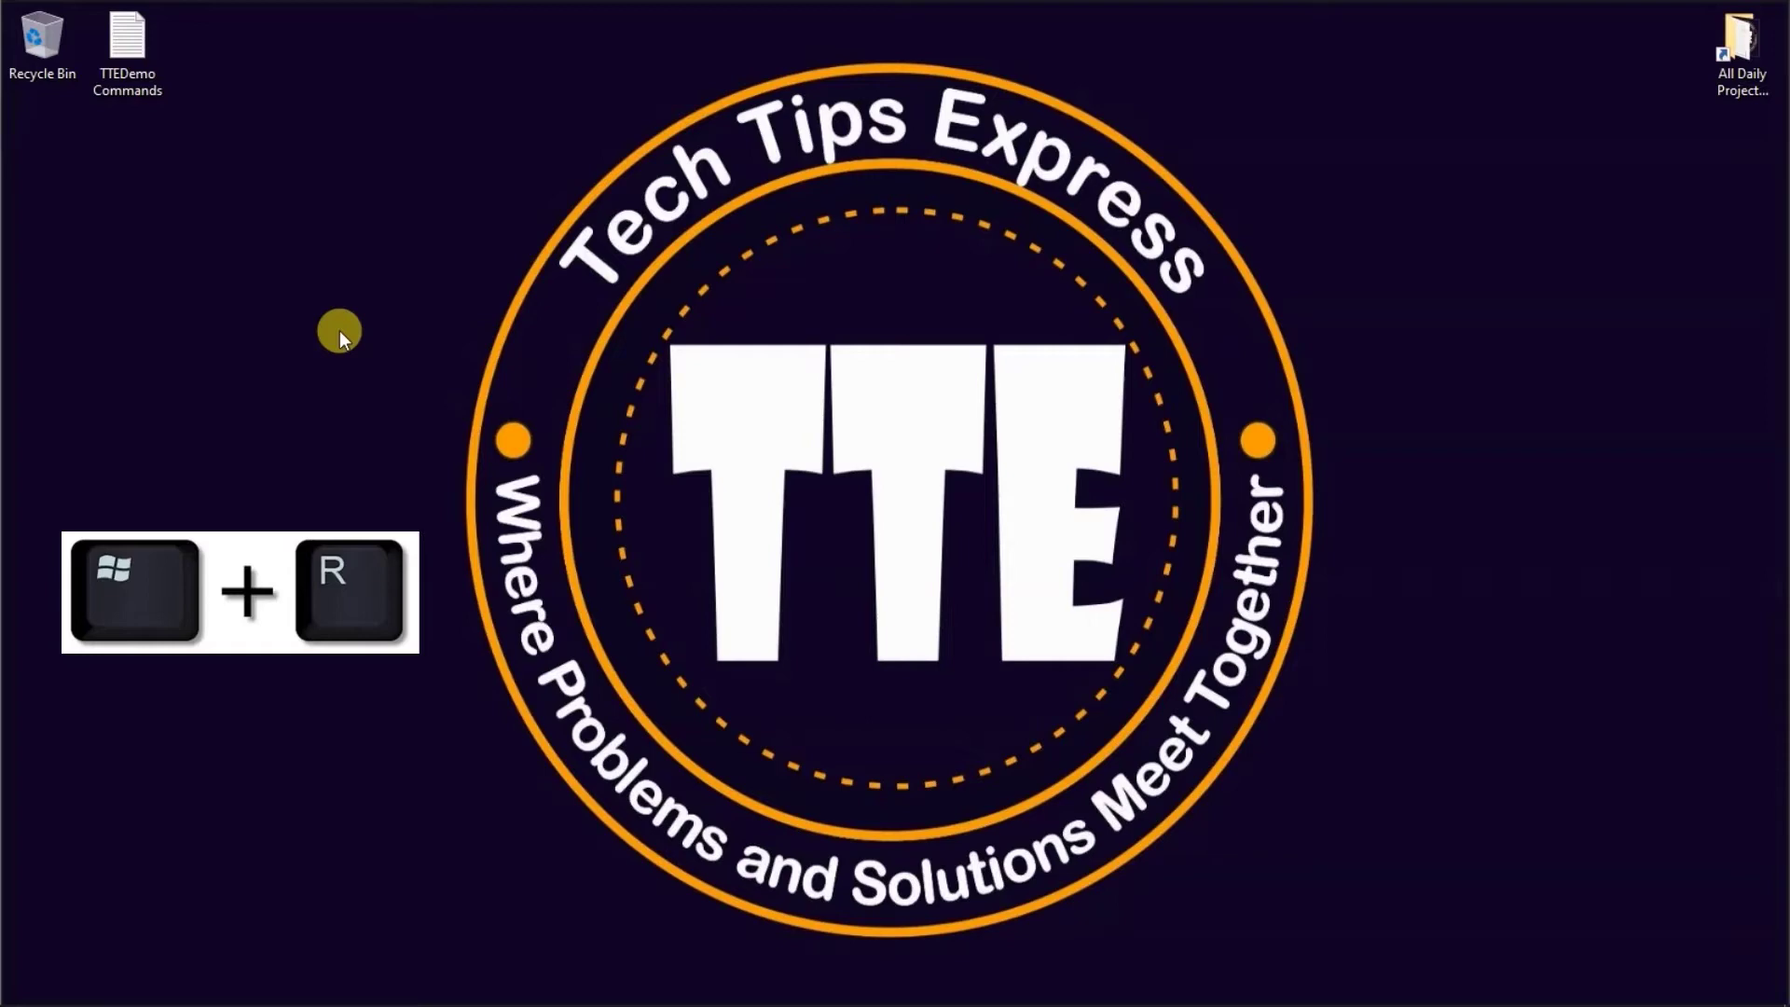
Step: Open the Services console by running services.msc
{"action": "key", "text": "super+r"}
{"action": "key", "text": "BackSpace"}
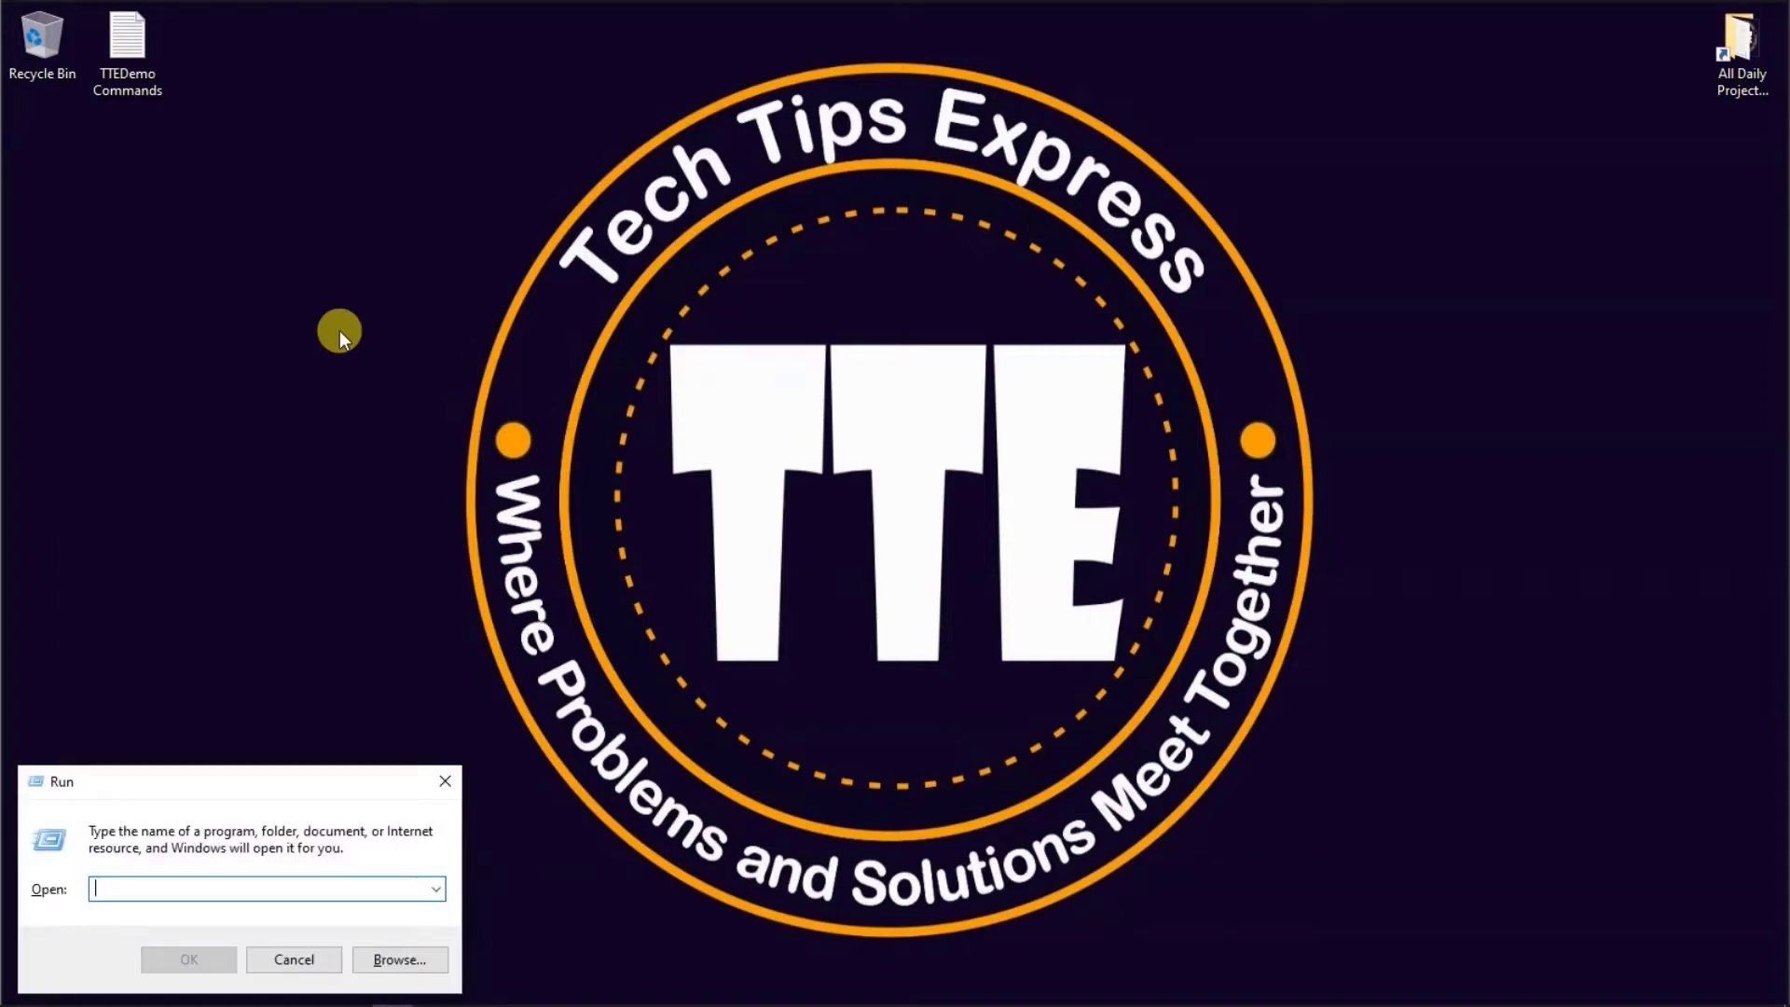
{"action": "type", "text": "servic"}
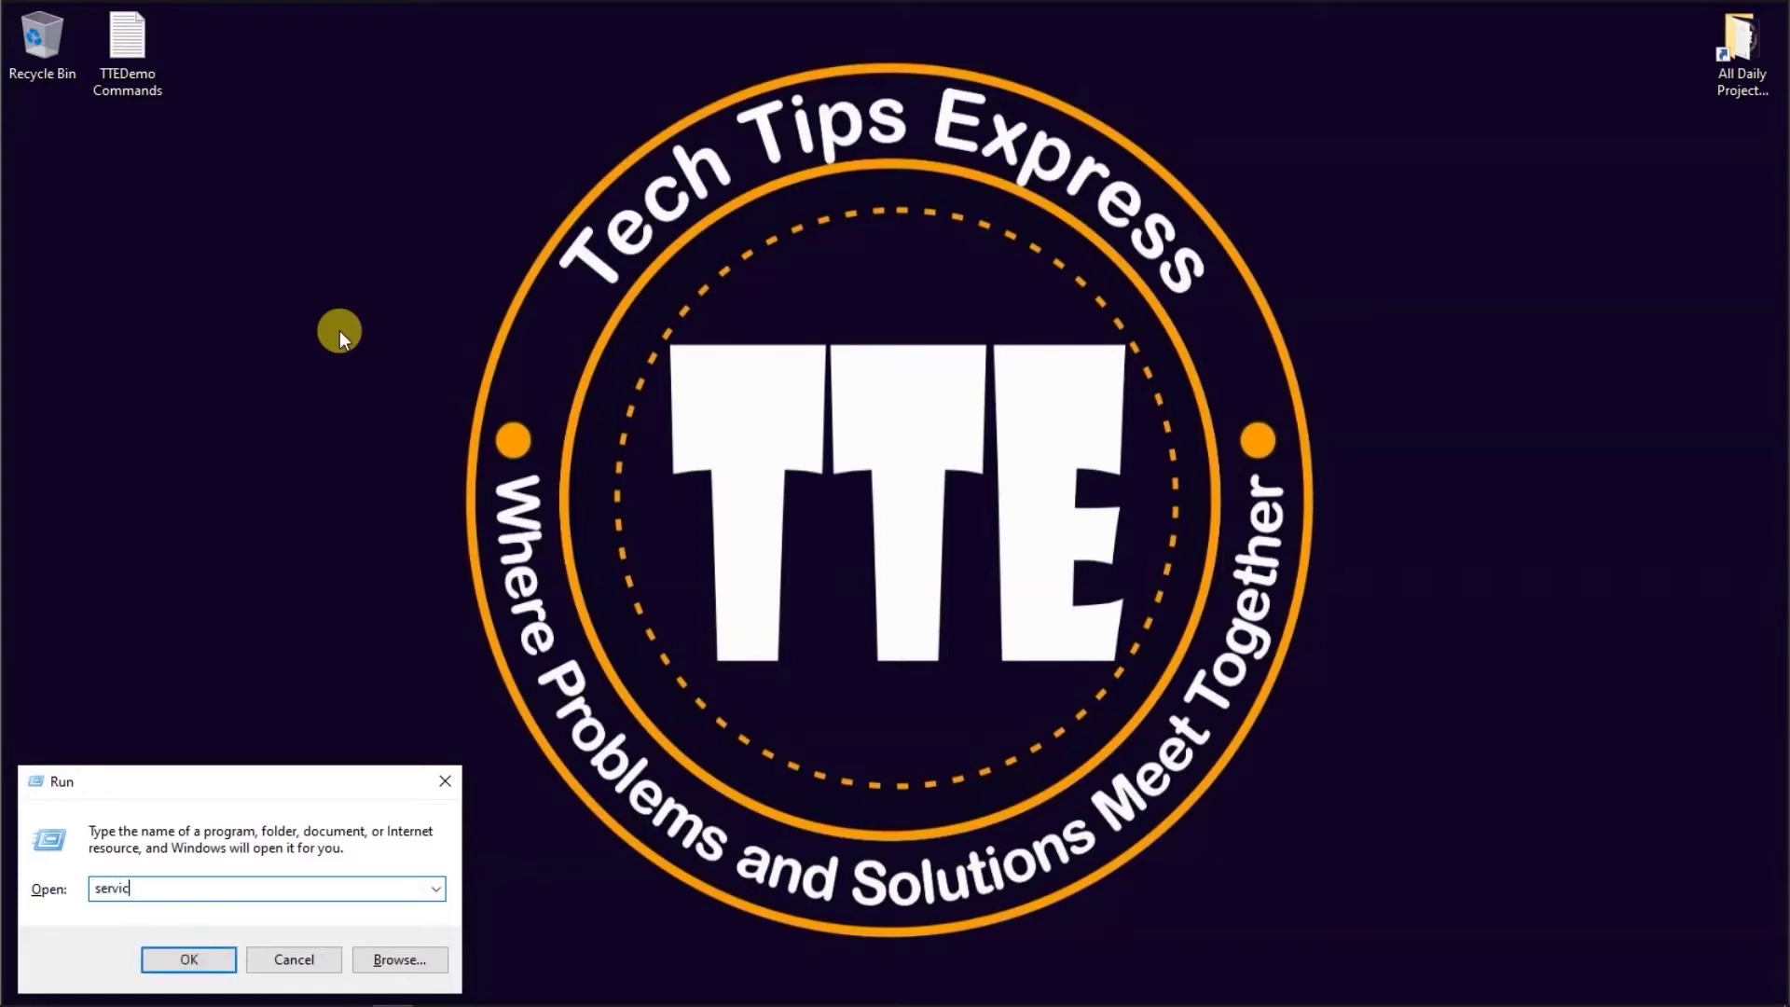
{"action": "type", "text": "es.msc"}
{"action": "key", "text": "Return"}
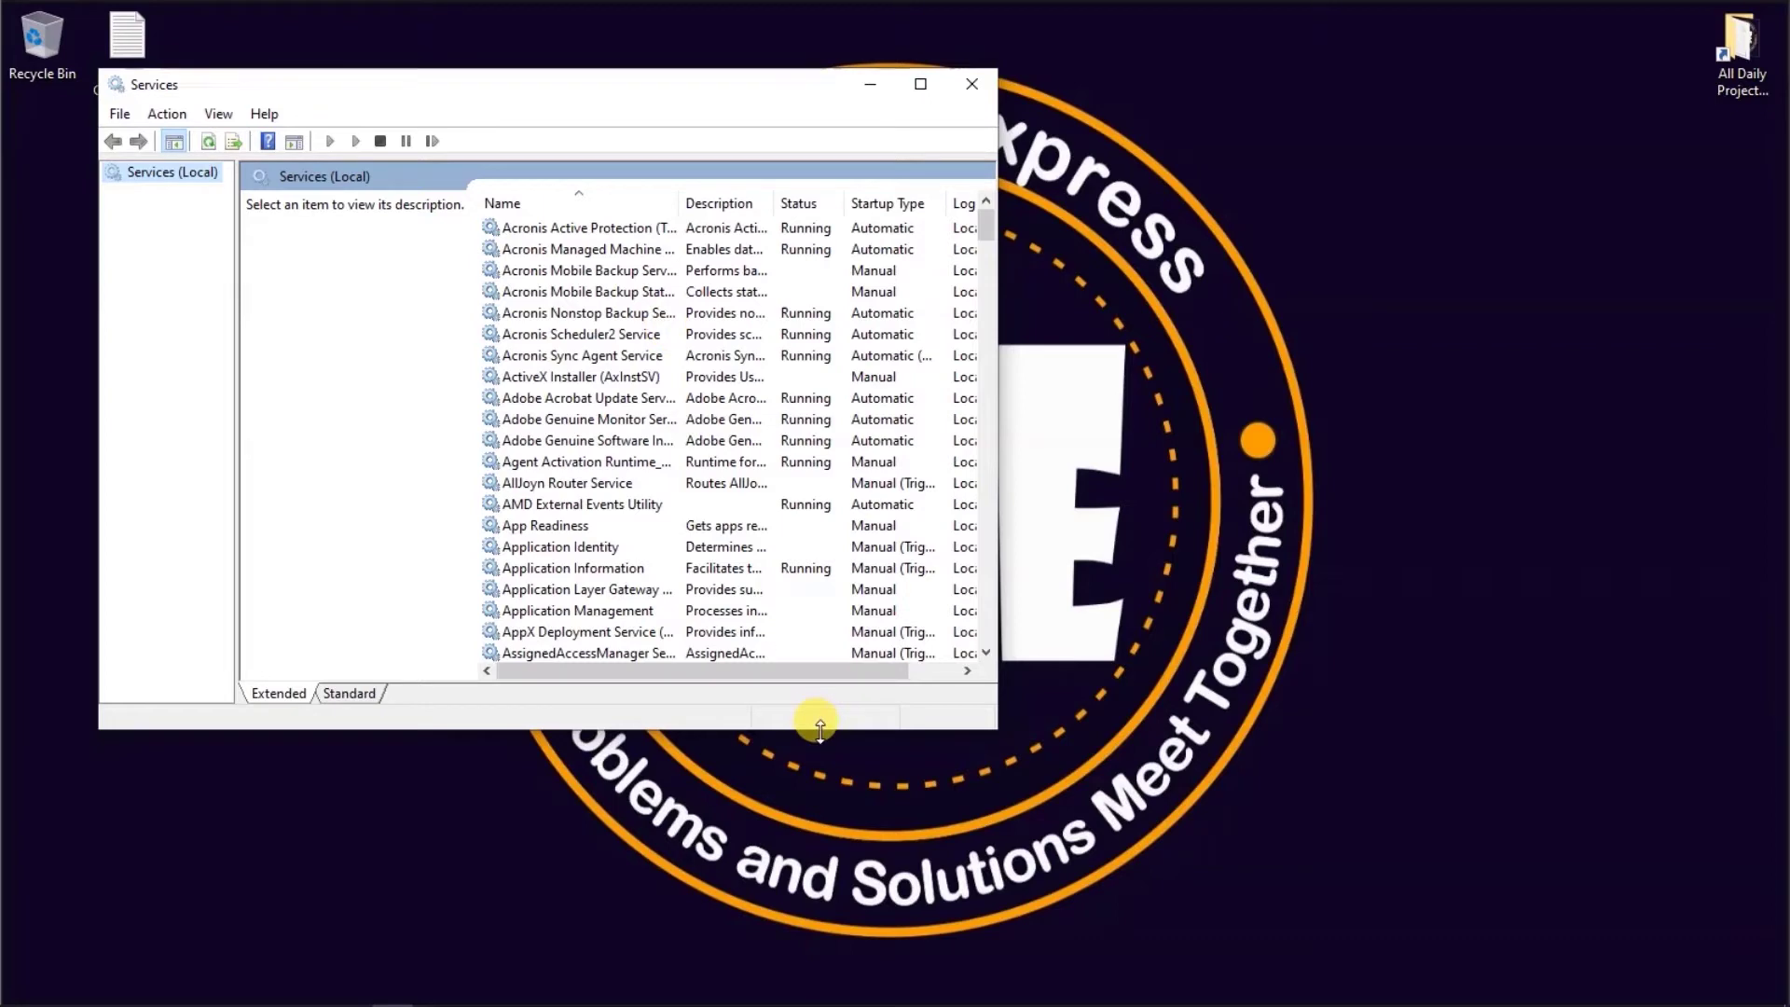
Step: Open the properties of the Windows Search service and stop the service
{"action": "left_click", "coordinate": [606, 525]}
{"action": "key", "text": "w"}
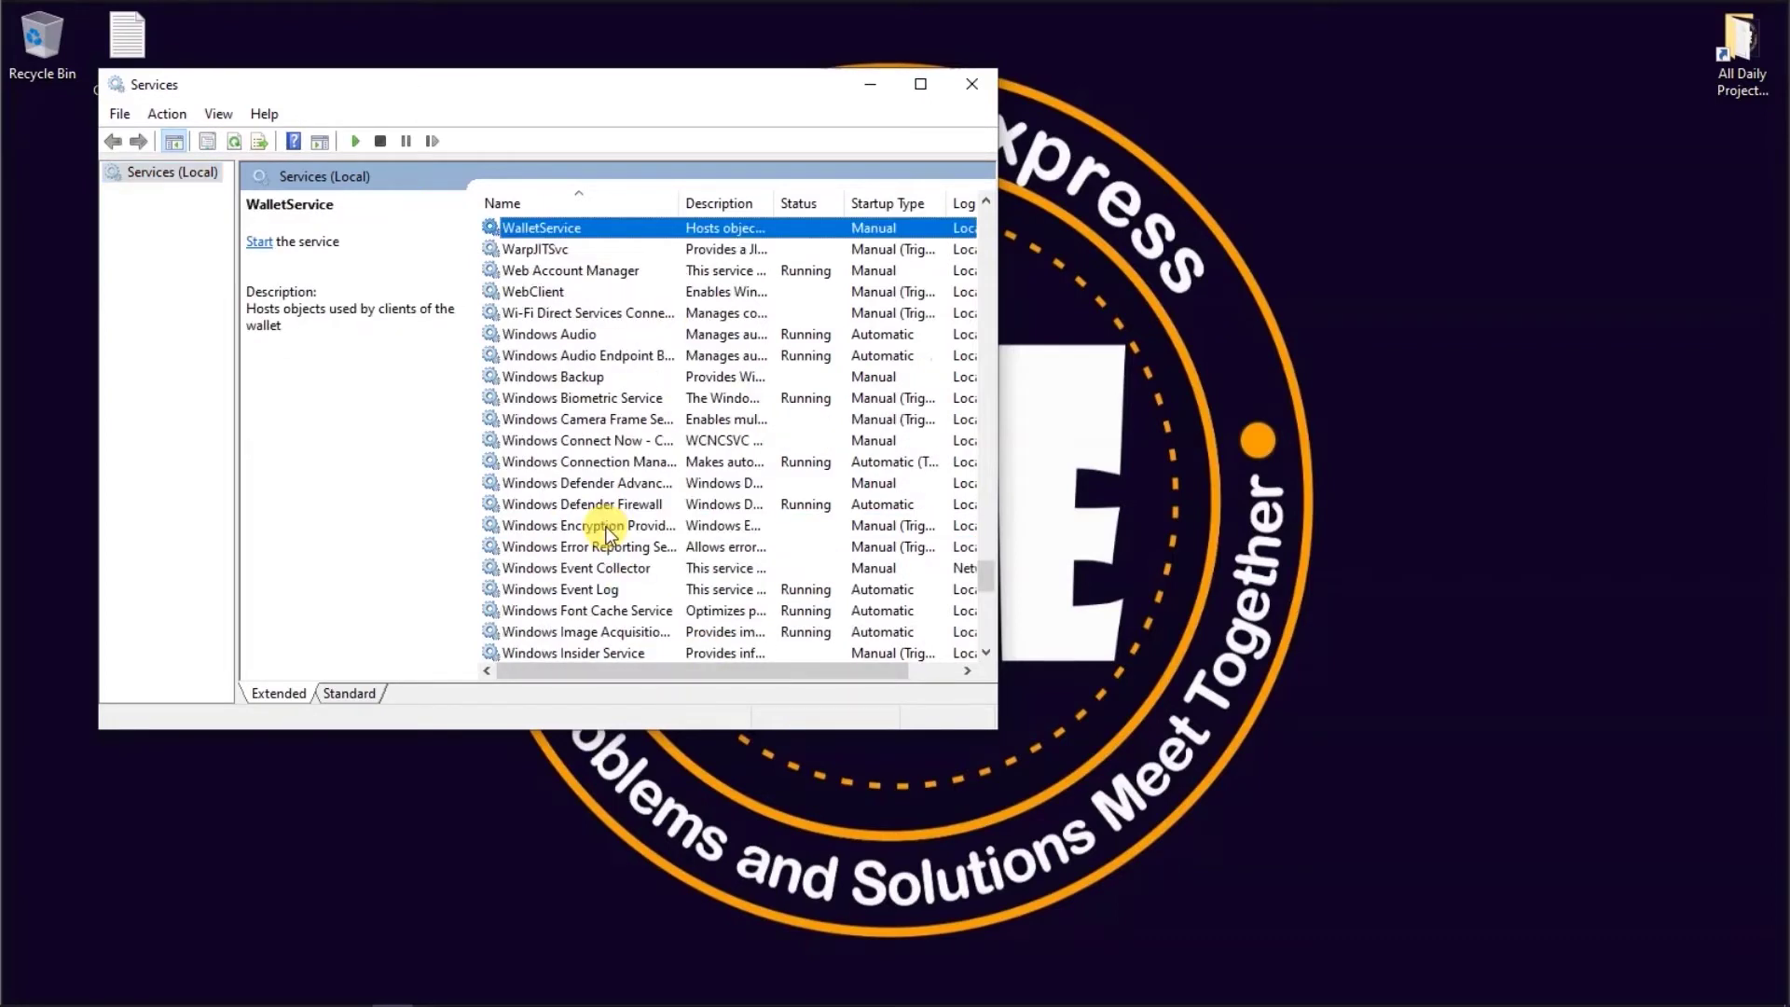
{"action": "scroll", "coordinate": [606, 526], "scroll_direction": "down", "scroll_amount": 8}
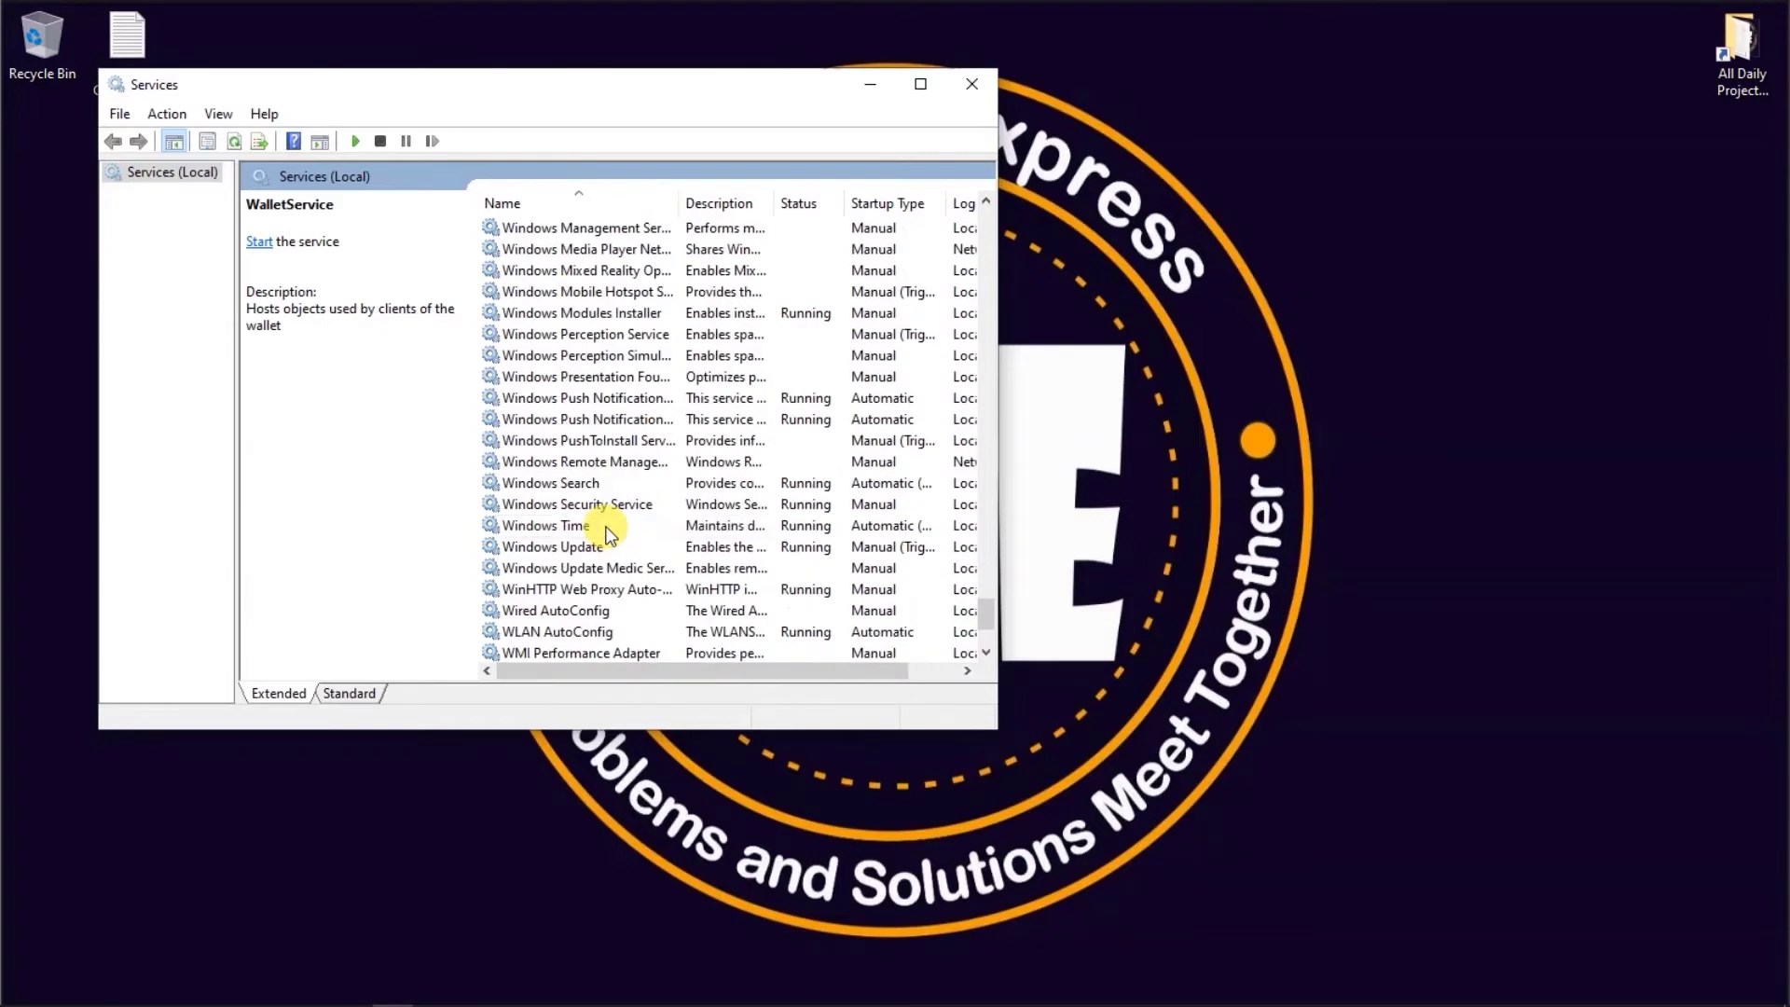
{"action": "left_click", "coordinate": [588, 487]}
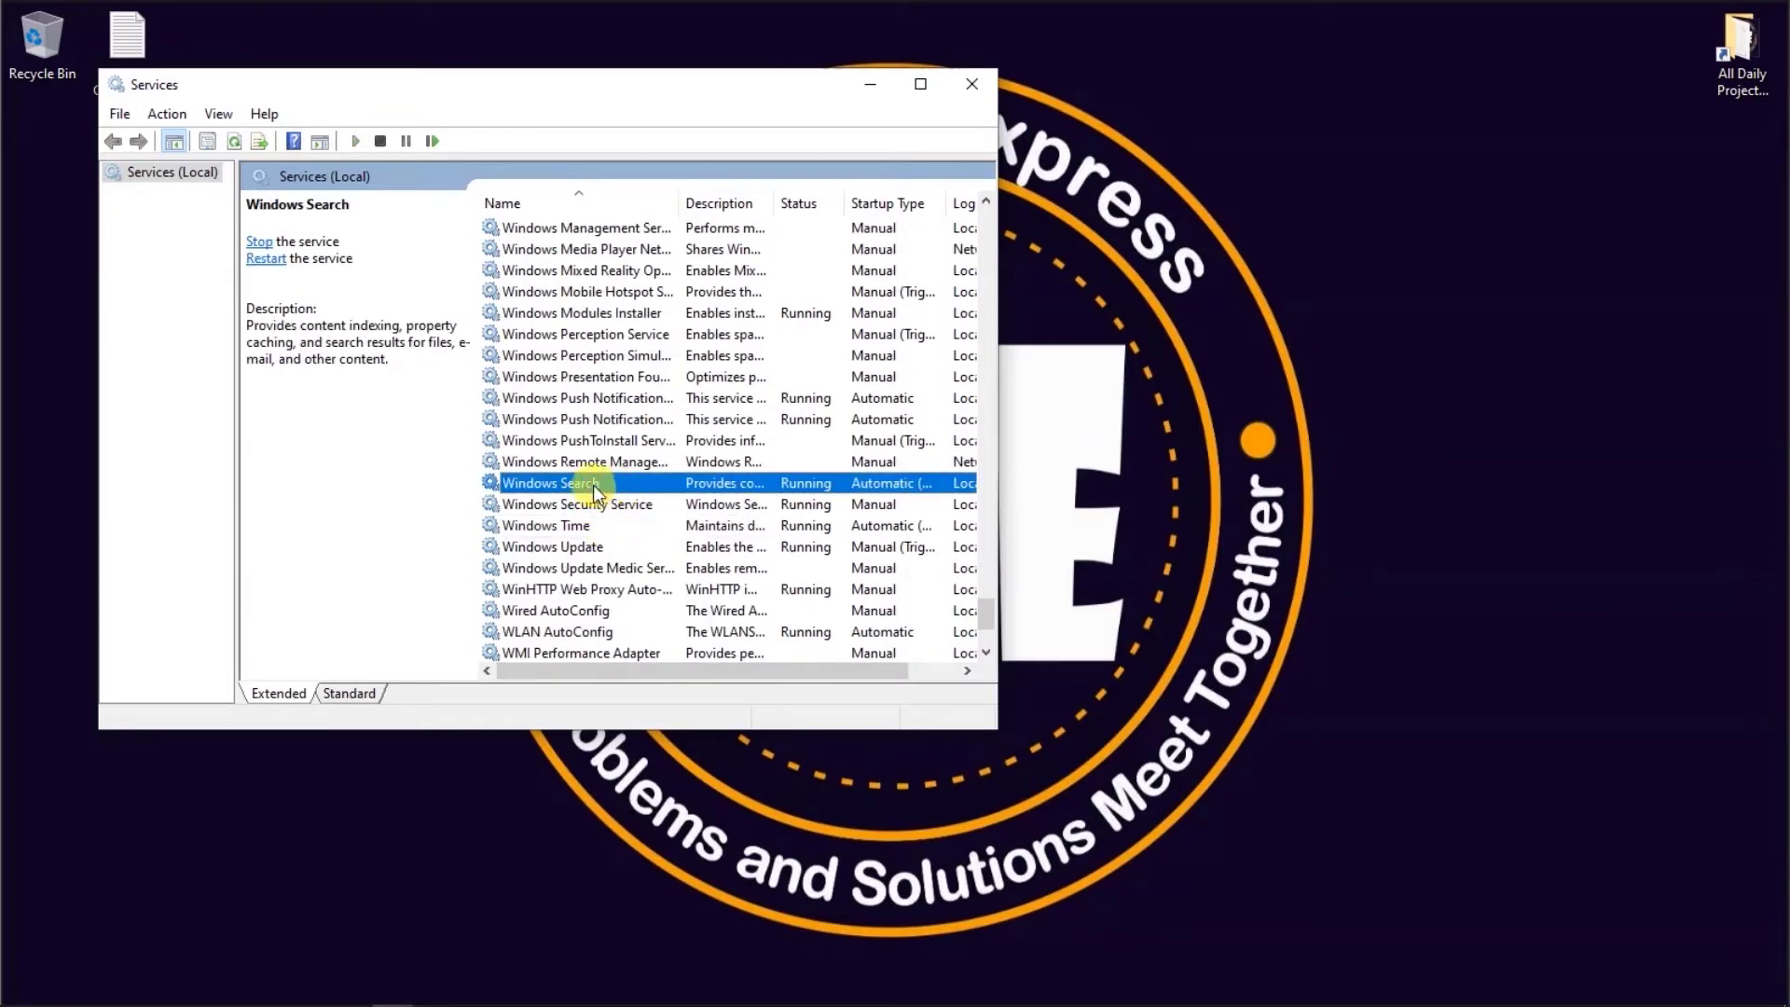
{"action": "right_click", "coordinate": [593, 485]}
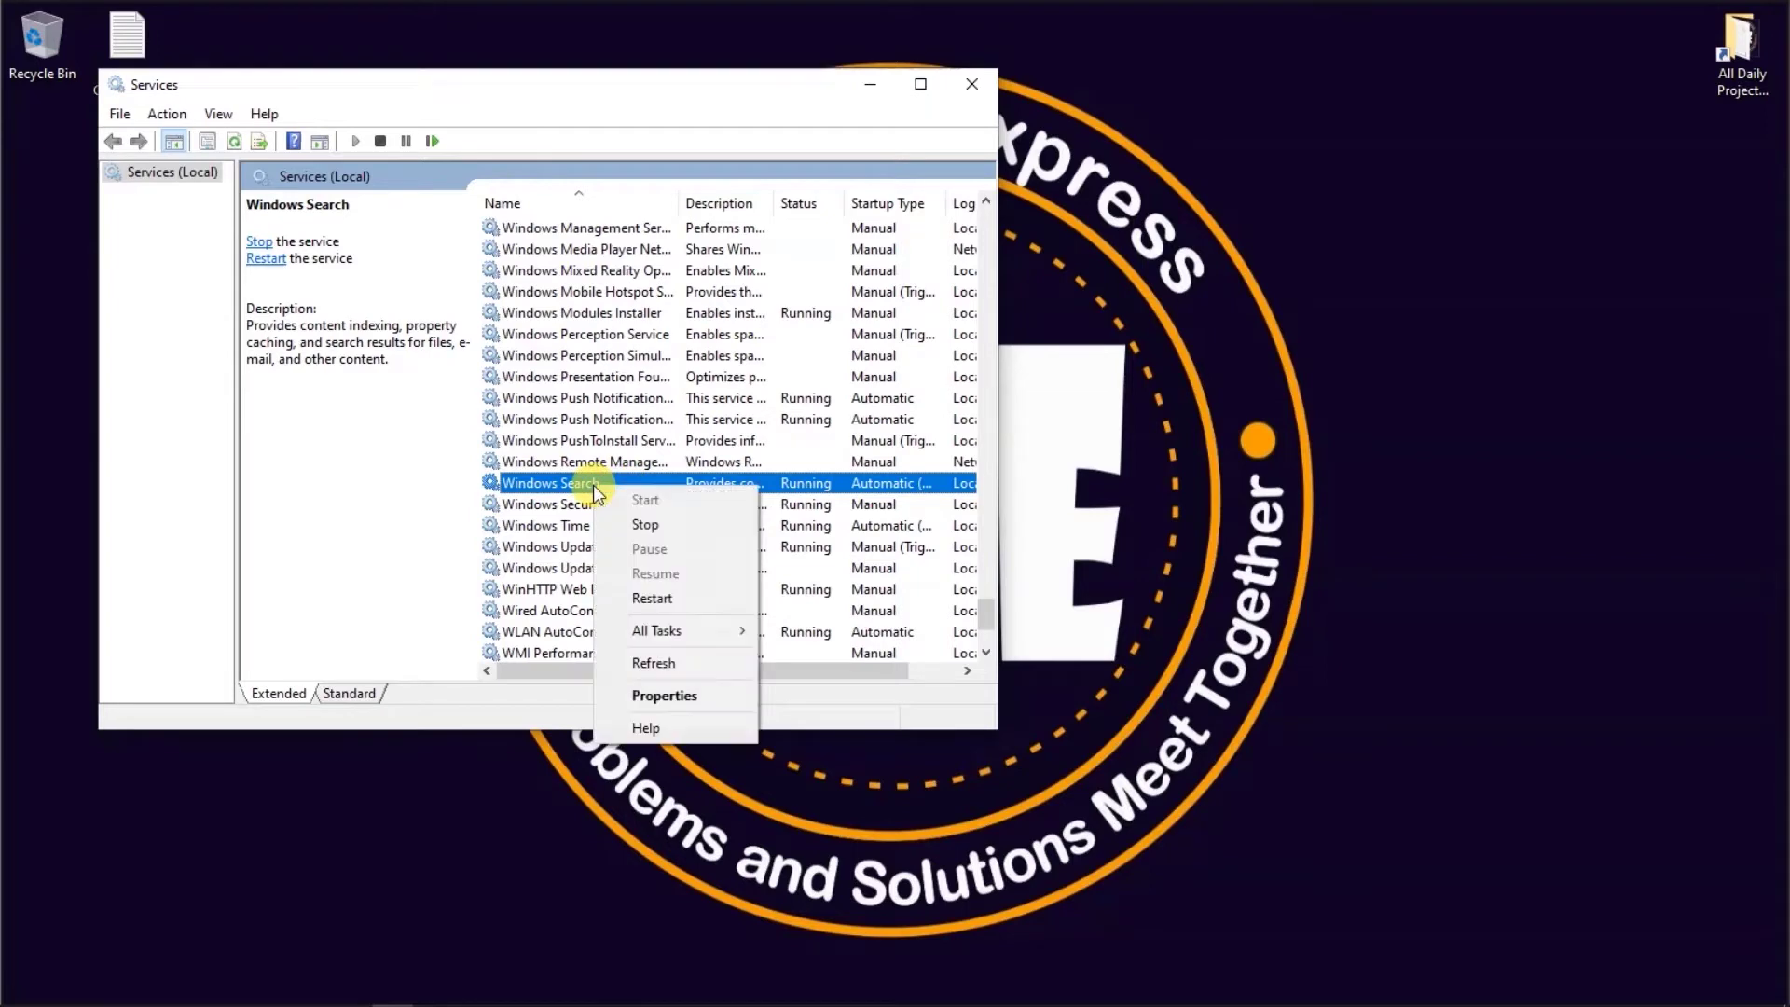
{"action": "left_click", "coordinate": [701, 690]}
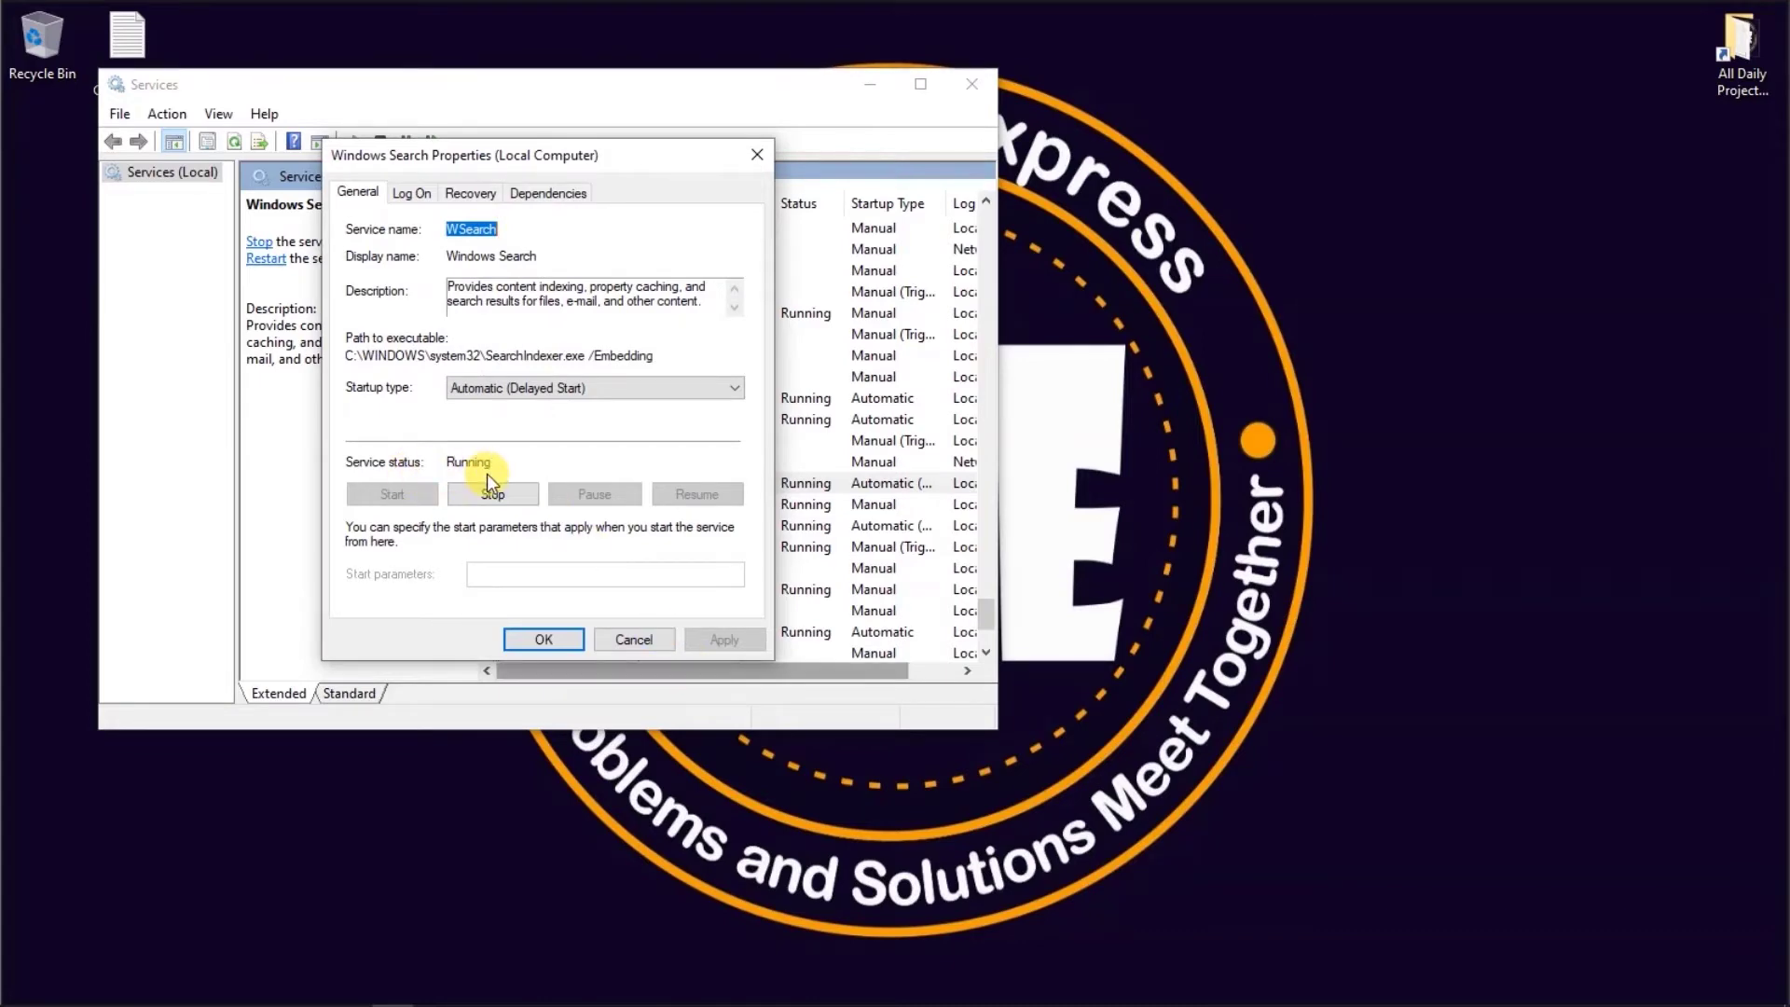
{"action": "left_click", "coordinate": [512, 496]}
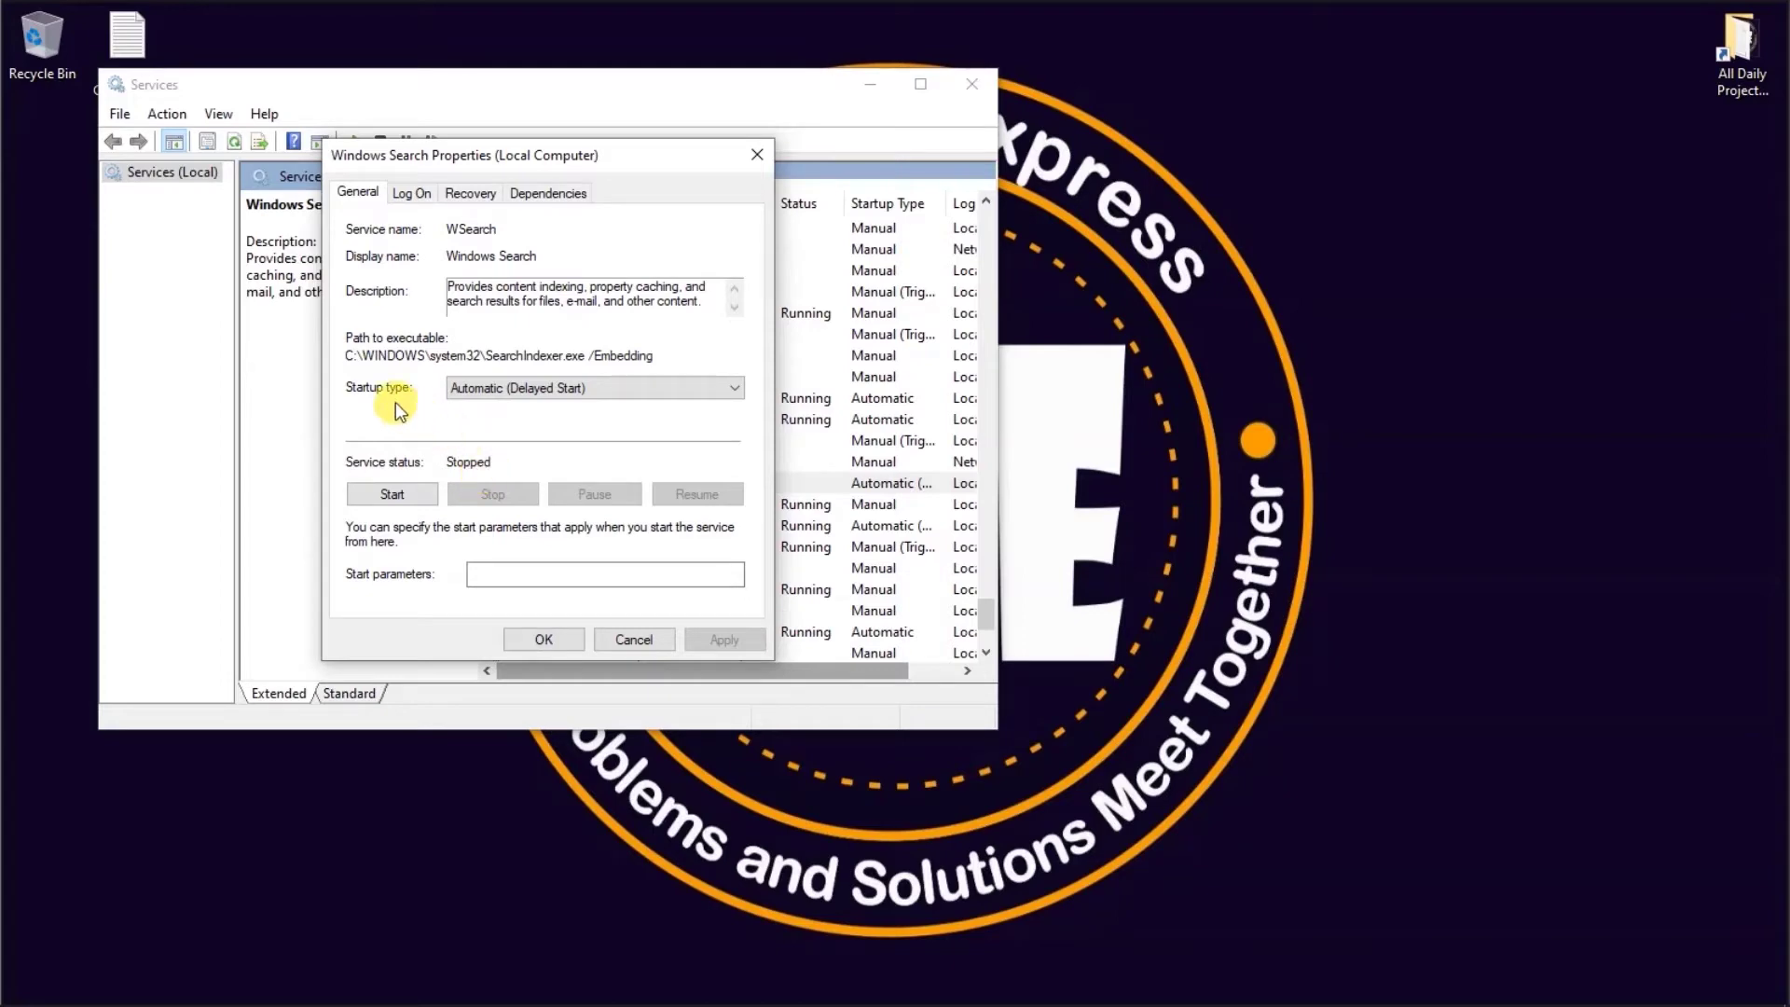
Step: Set the Windows Search startup type to Automatic, start the service again and save the changes
{"action": "left_click", "coordinate": [660, 395]}
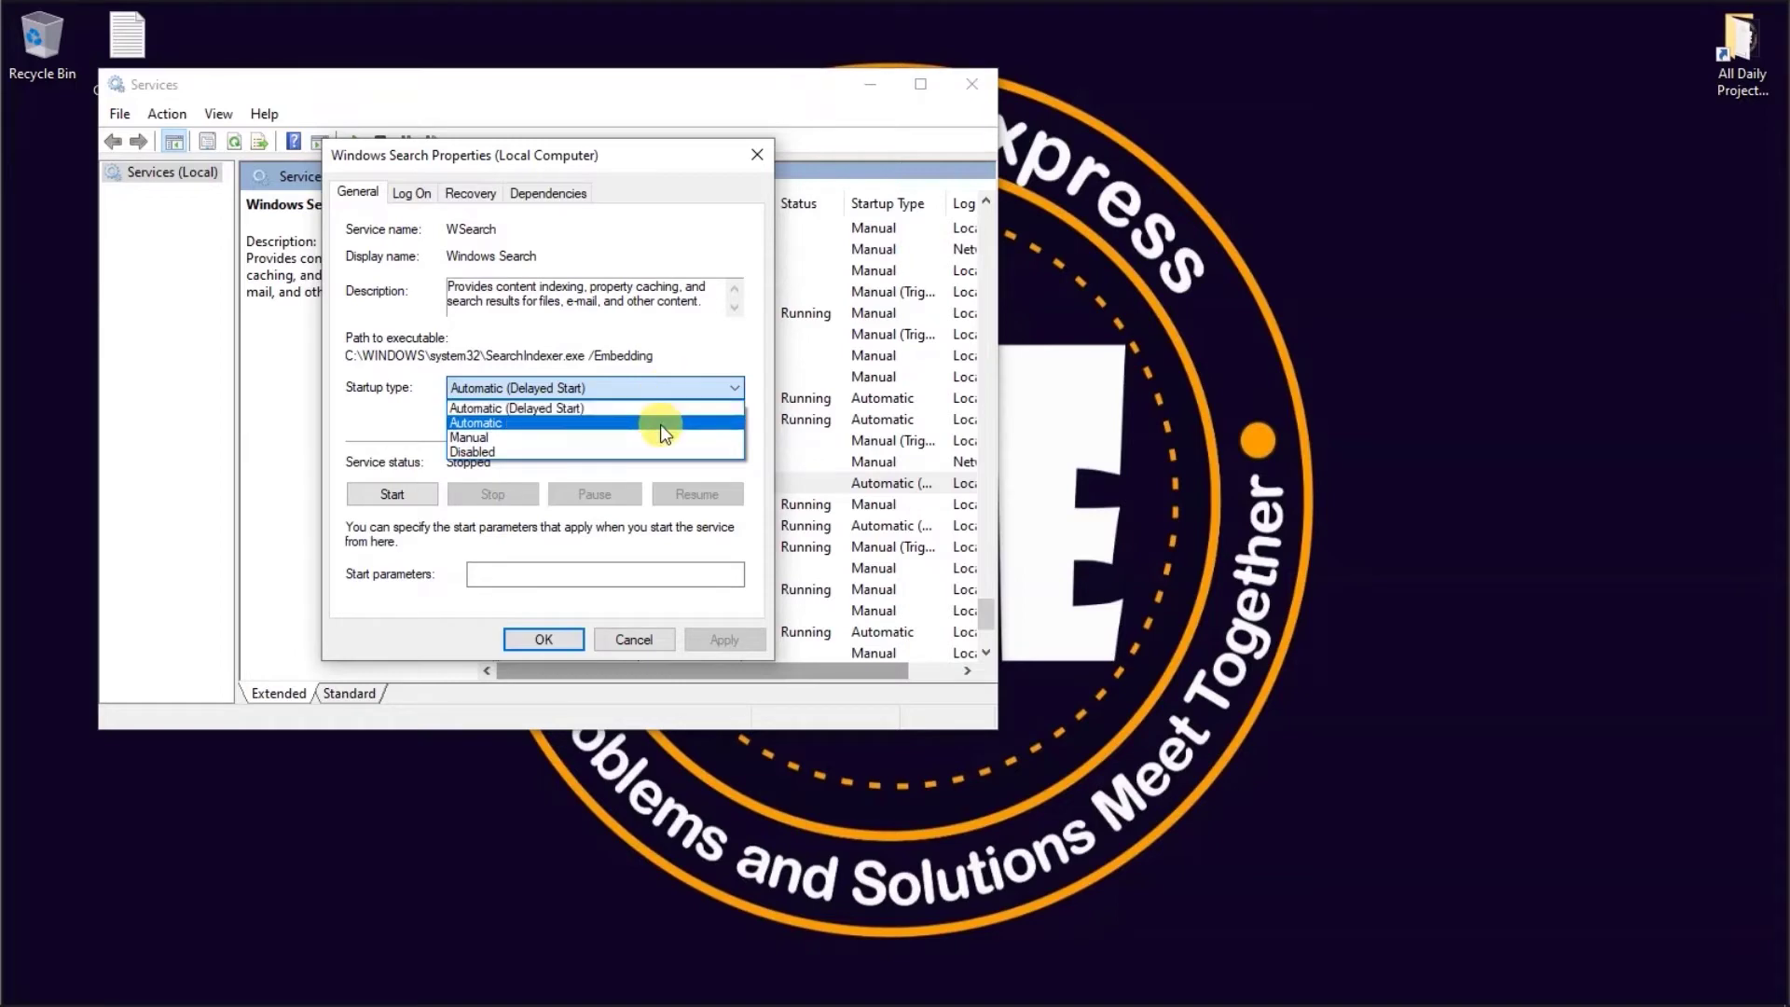
{"action": "left_click", "coordinate": [661, 423]}
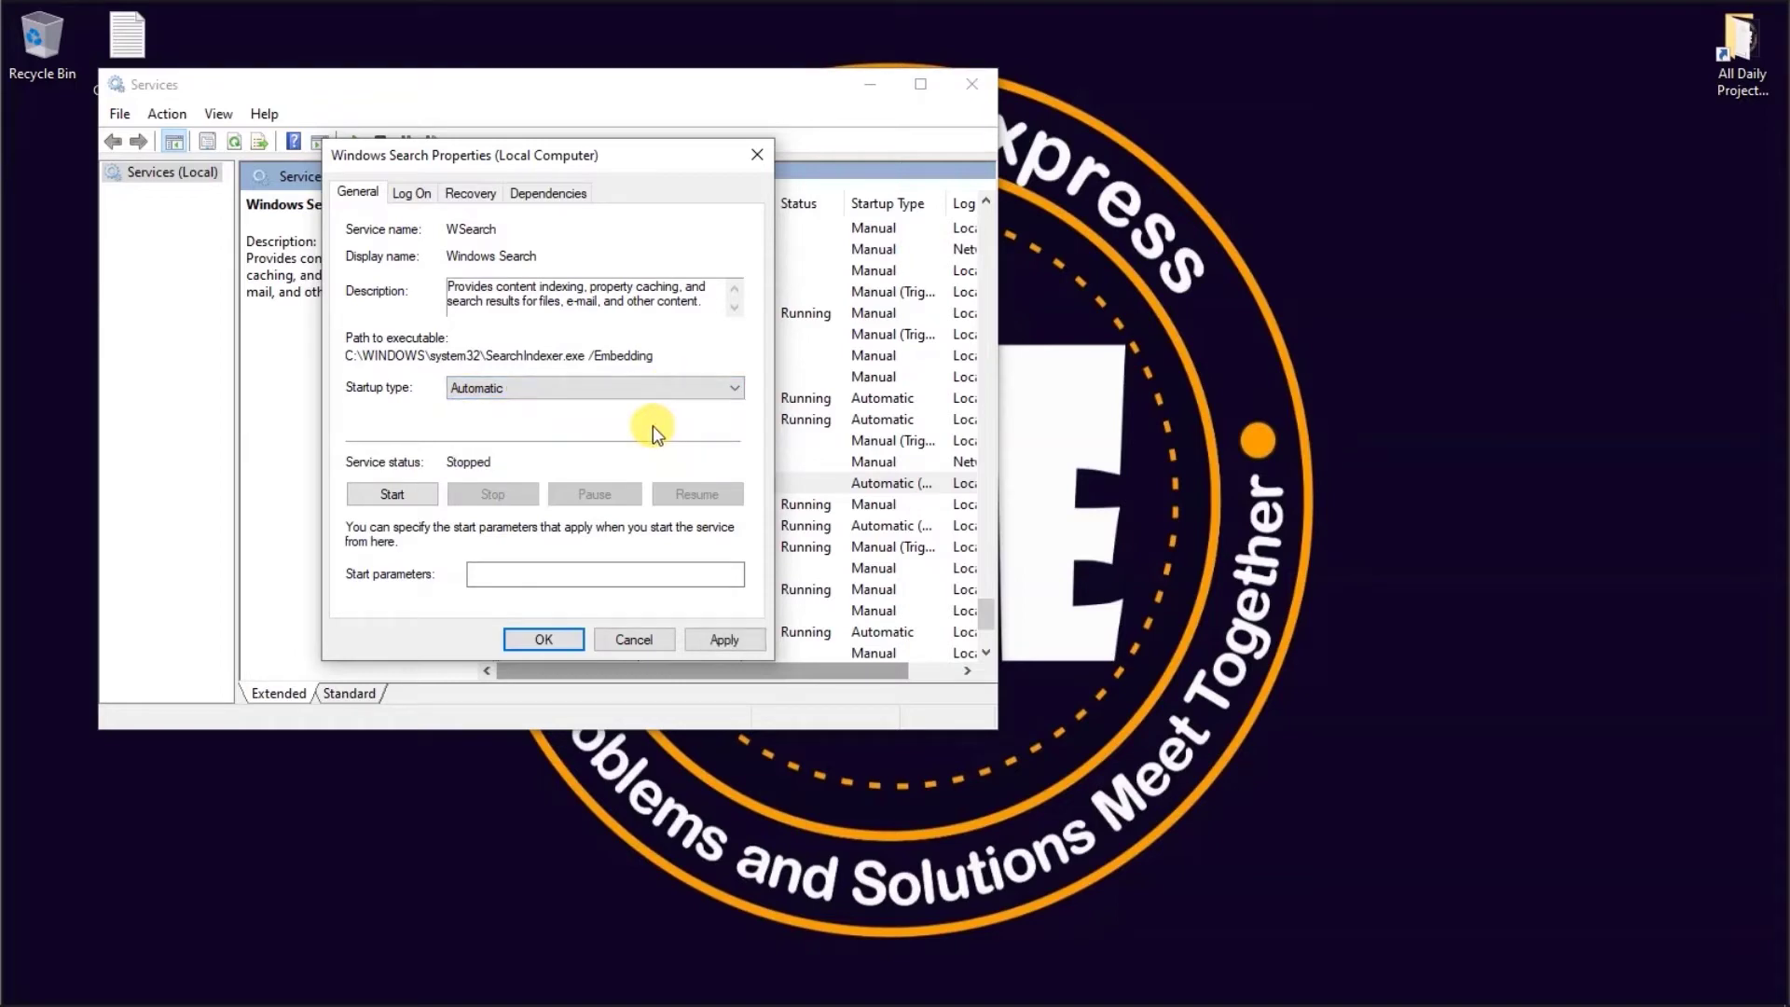
{"action": "left_click", "coordinate": [412, 491]}
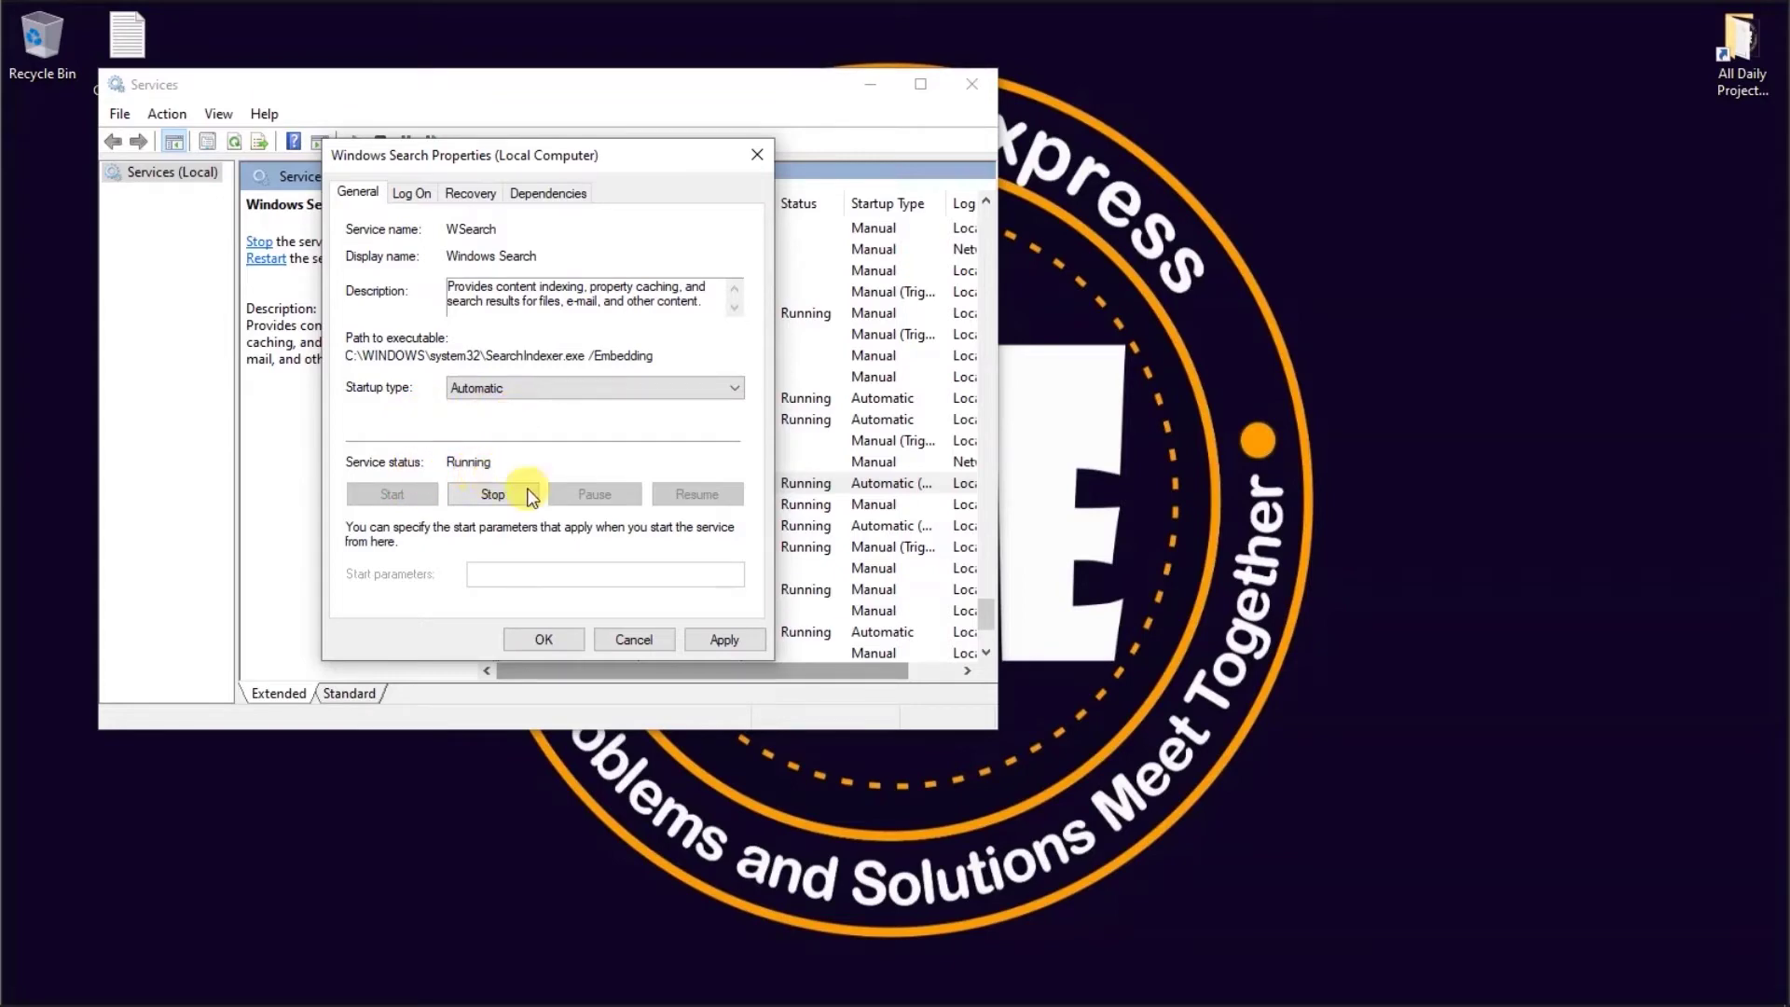
{"action": "left_click", "coordinate": [733, 640]}
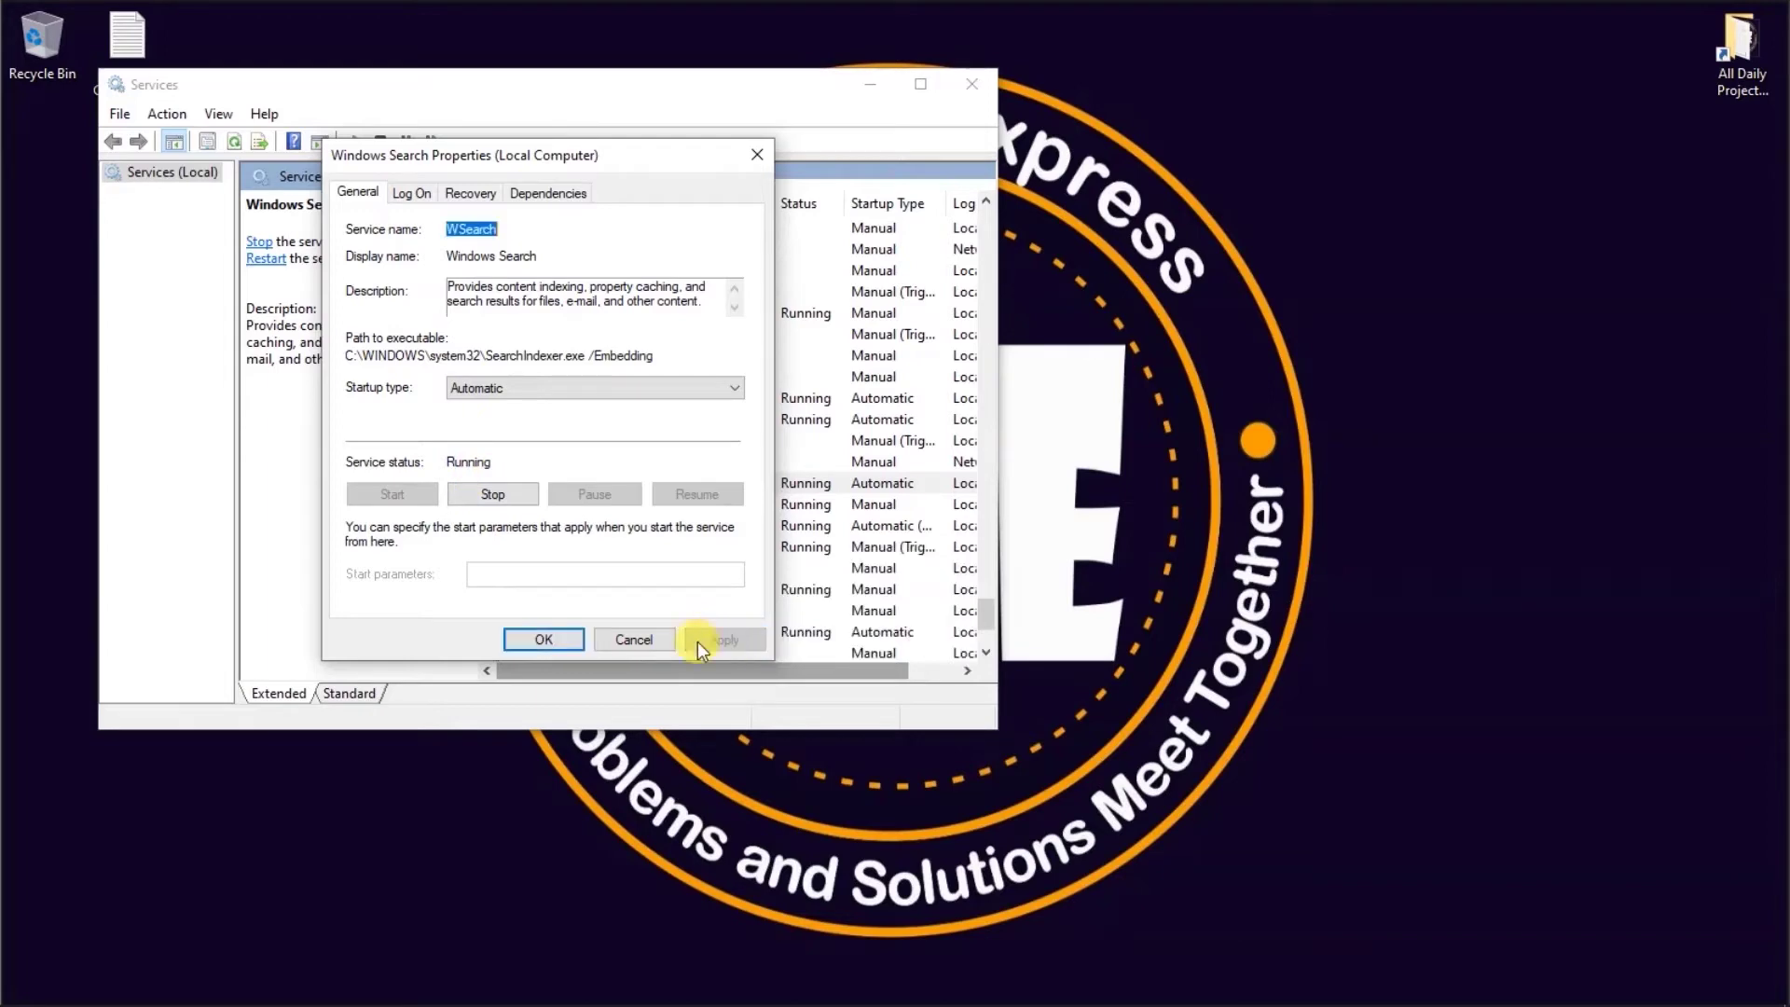
{"action": "left_click", "coordinate": [569, 642]}
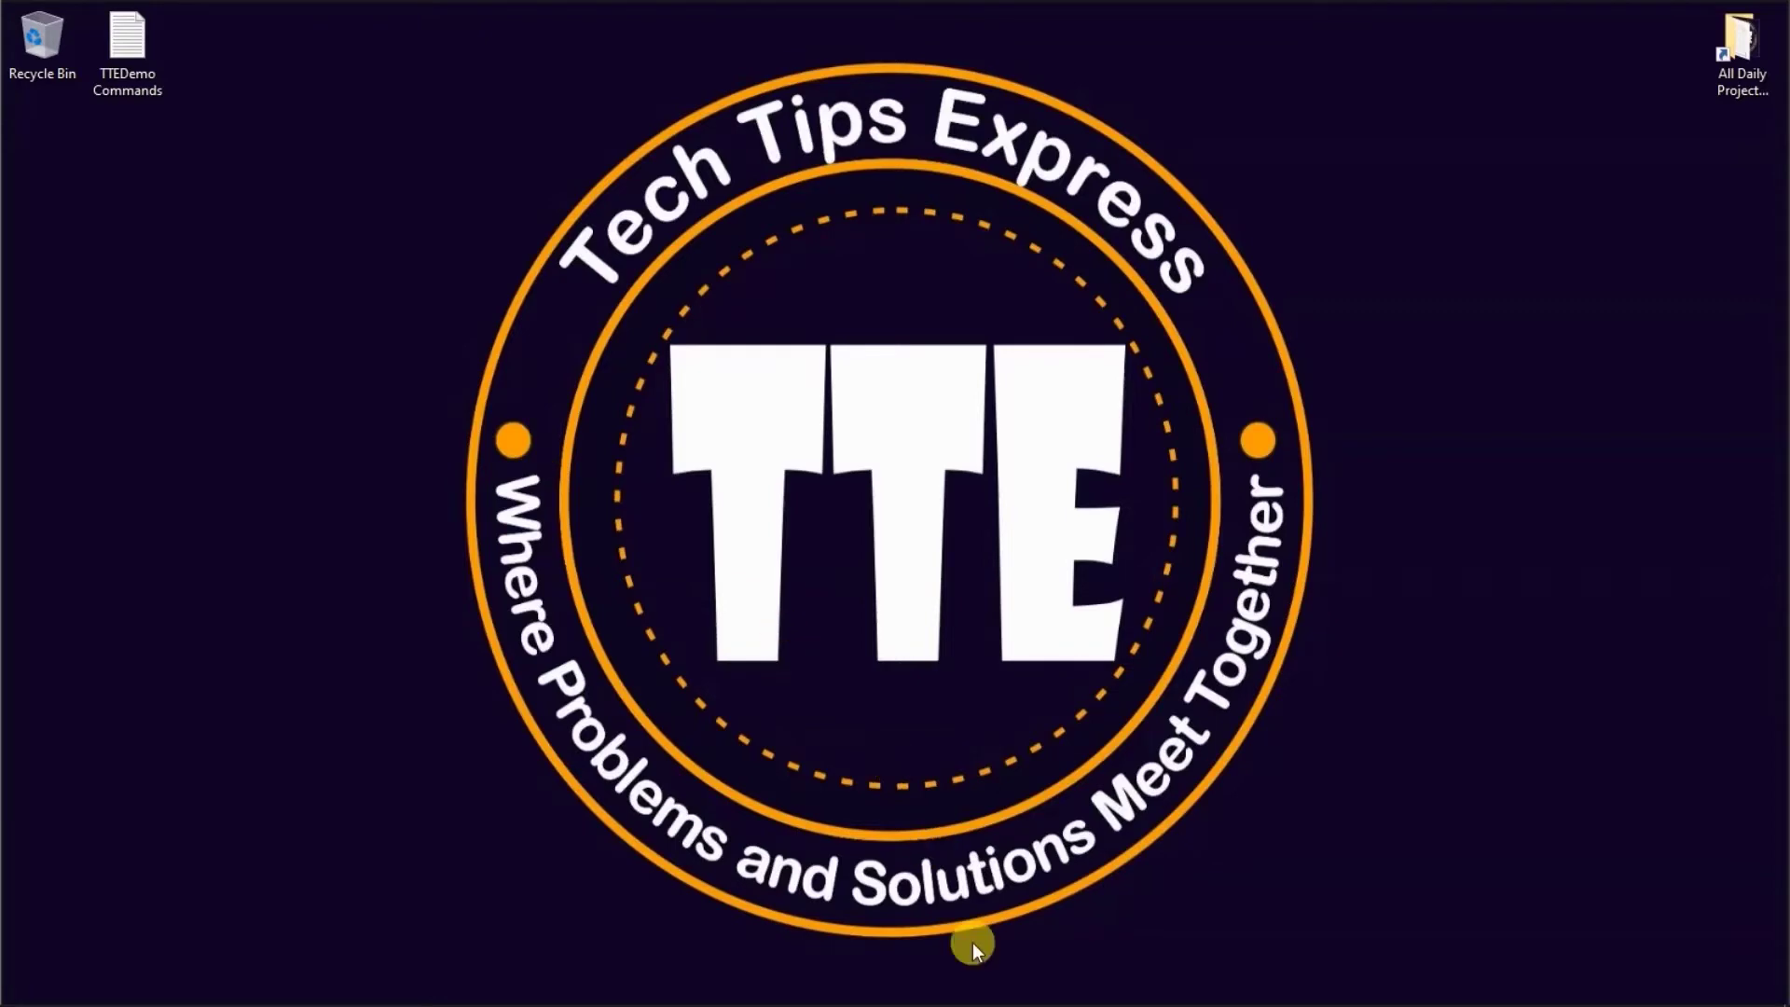
Step: Open Task Manager from the taskbar
{"action": "mouse_move", "coordinate": [998, 1002]}
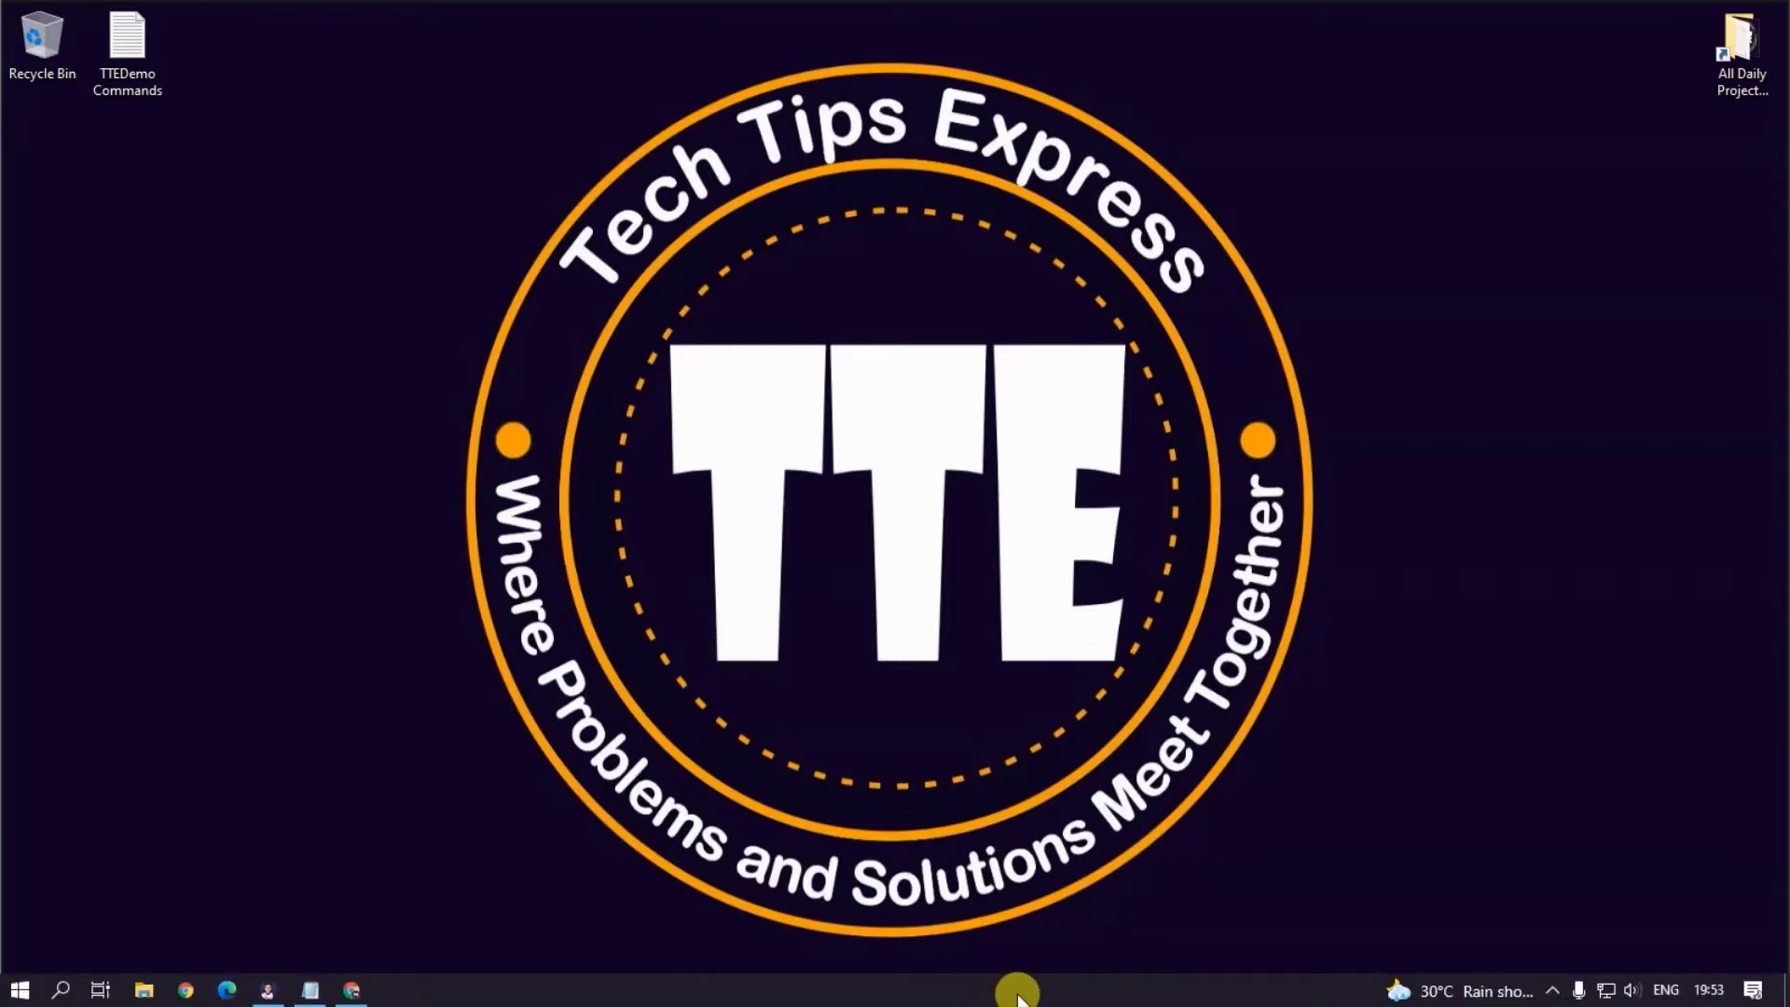
{"action": "right_click", "coordinate": [1018, 994]}
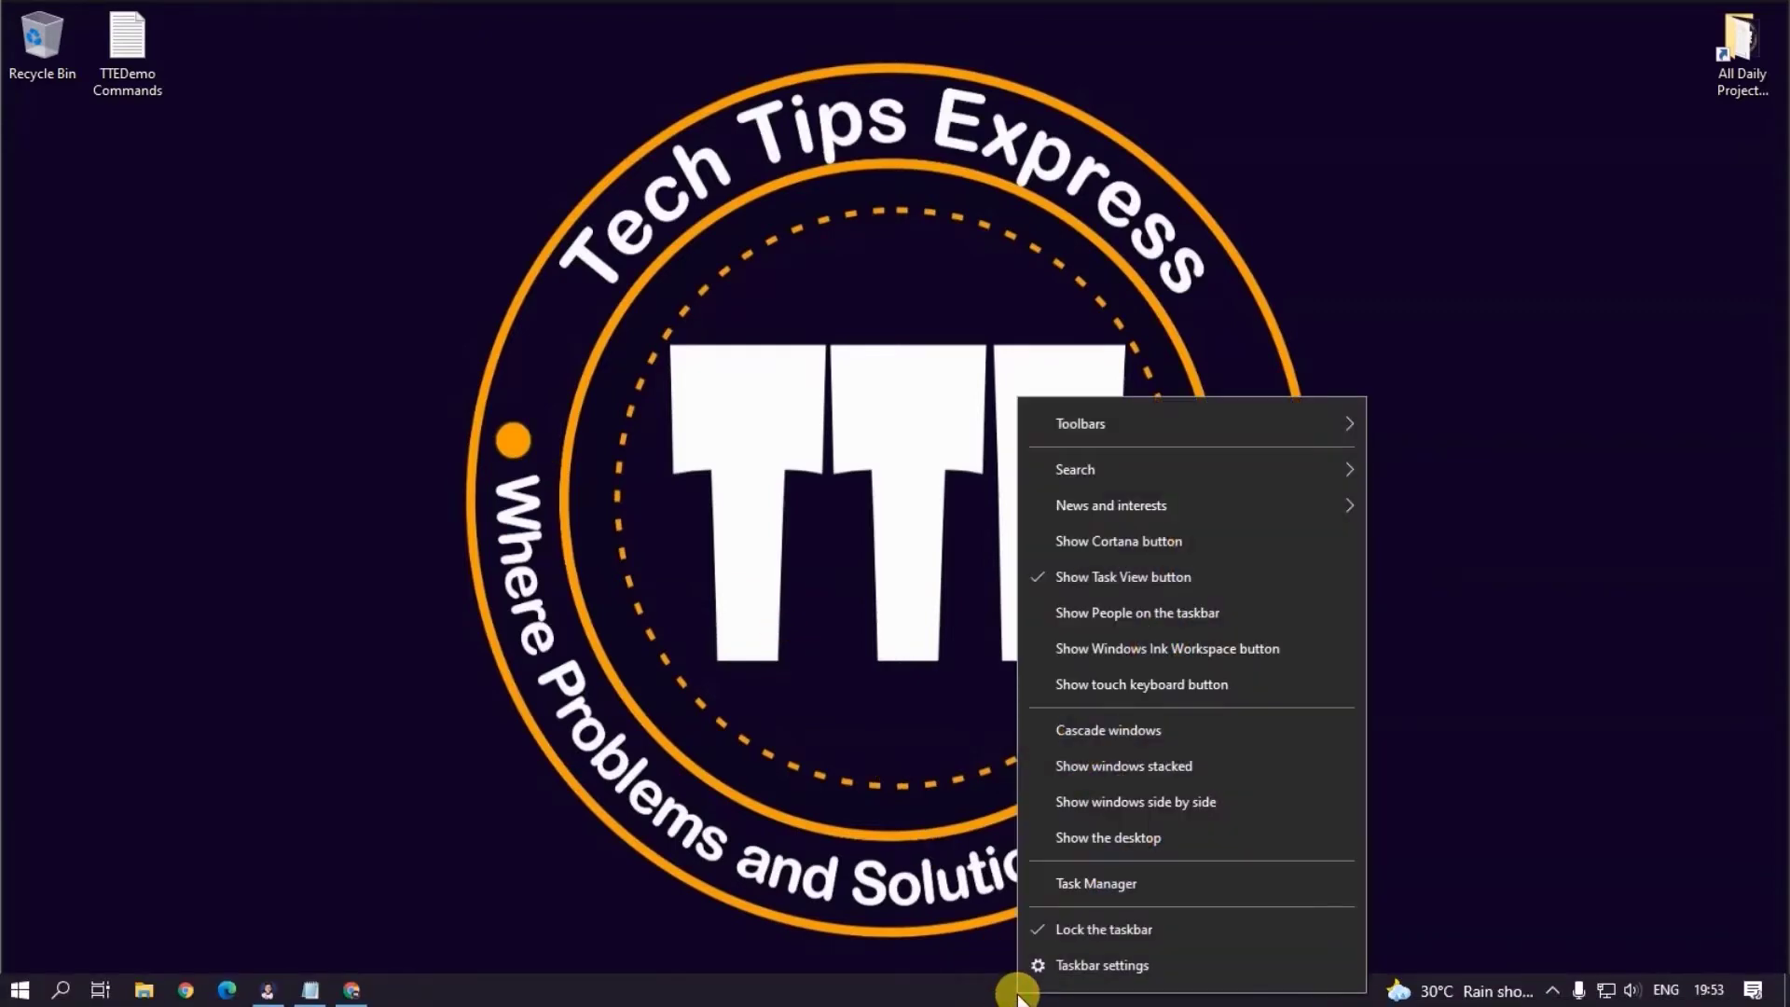
{"action": "left_click", "coordinate": [1175, 887]}
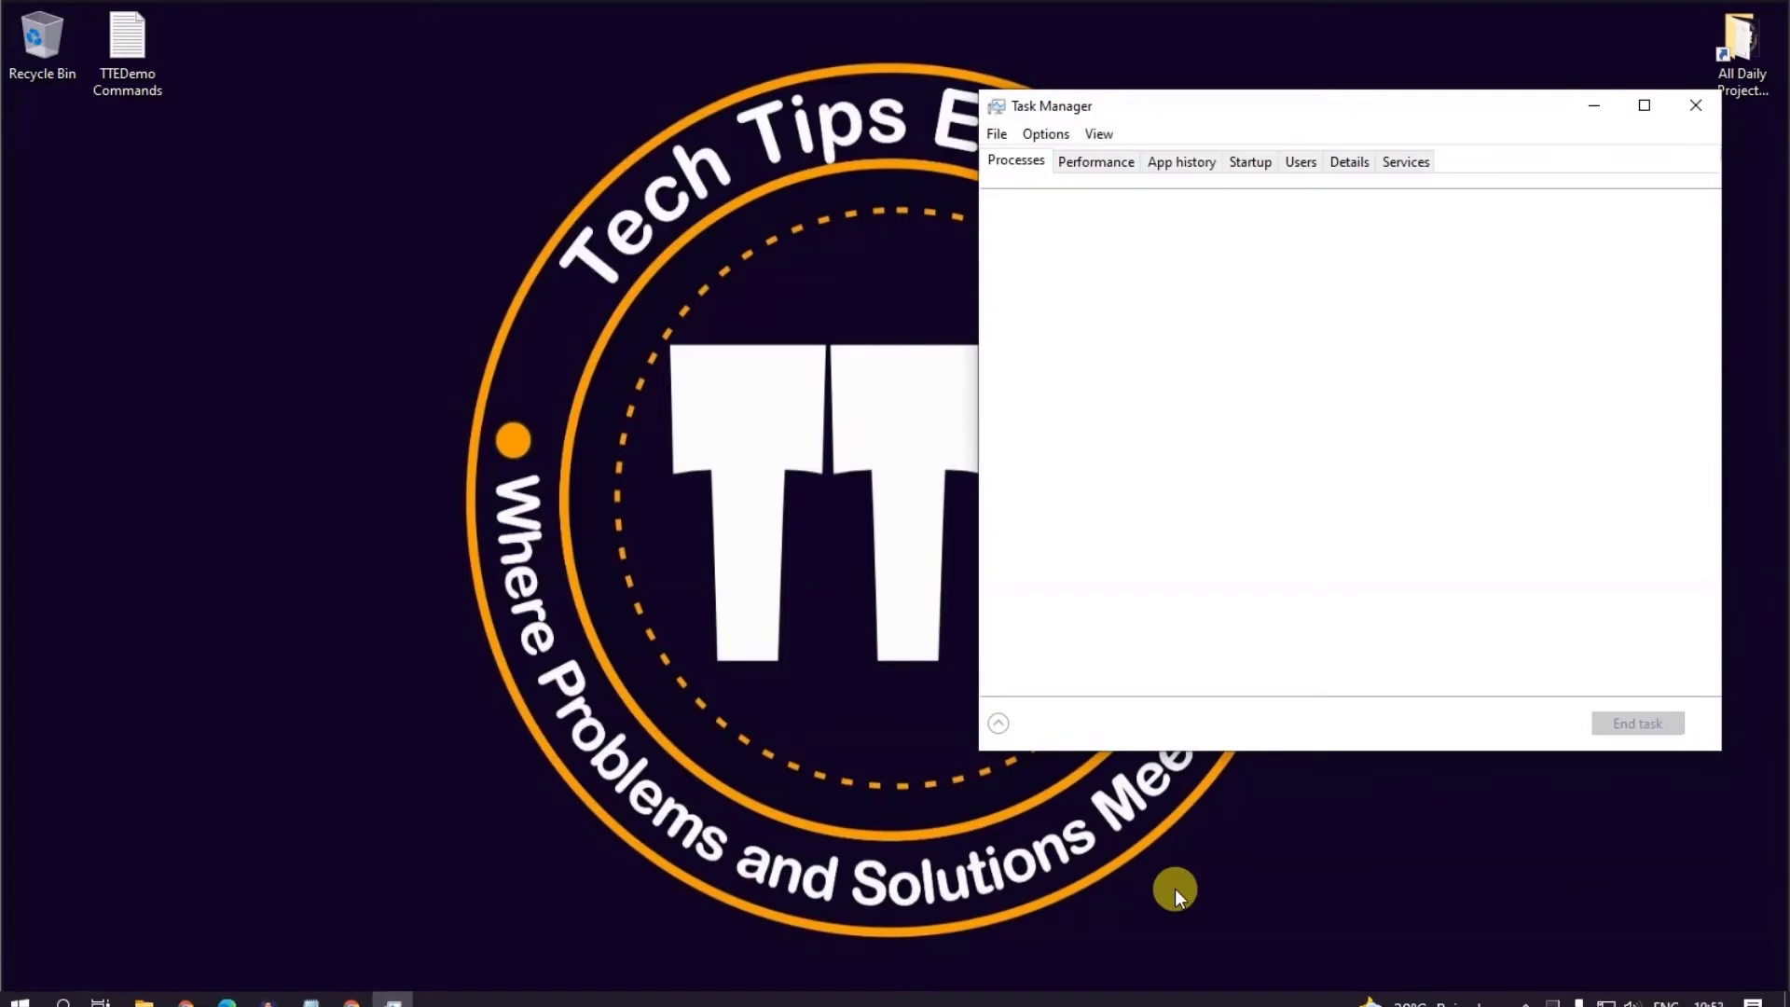
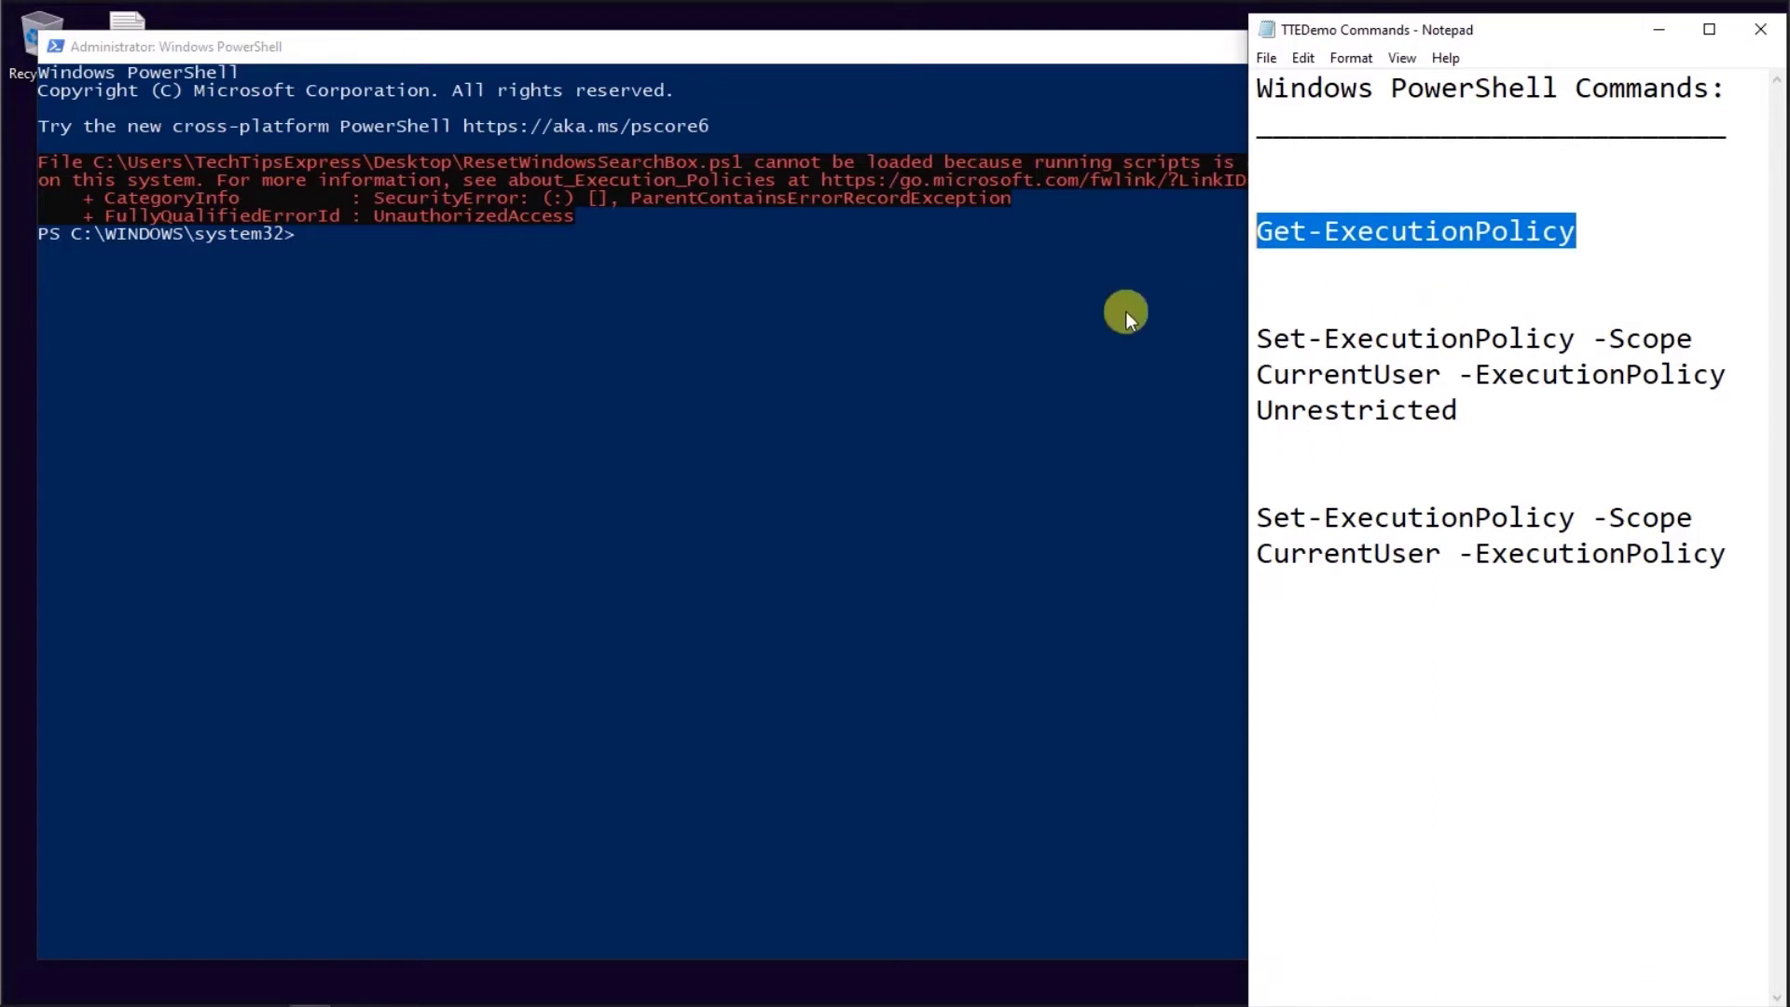
Step: Check the current script execution policy with Get-ExecutionPolicy in the administrator PowerShell window
{"action": "left_click", "coordinate": [969, 332]}
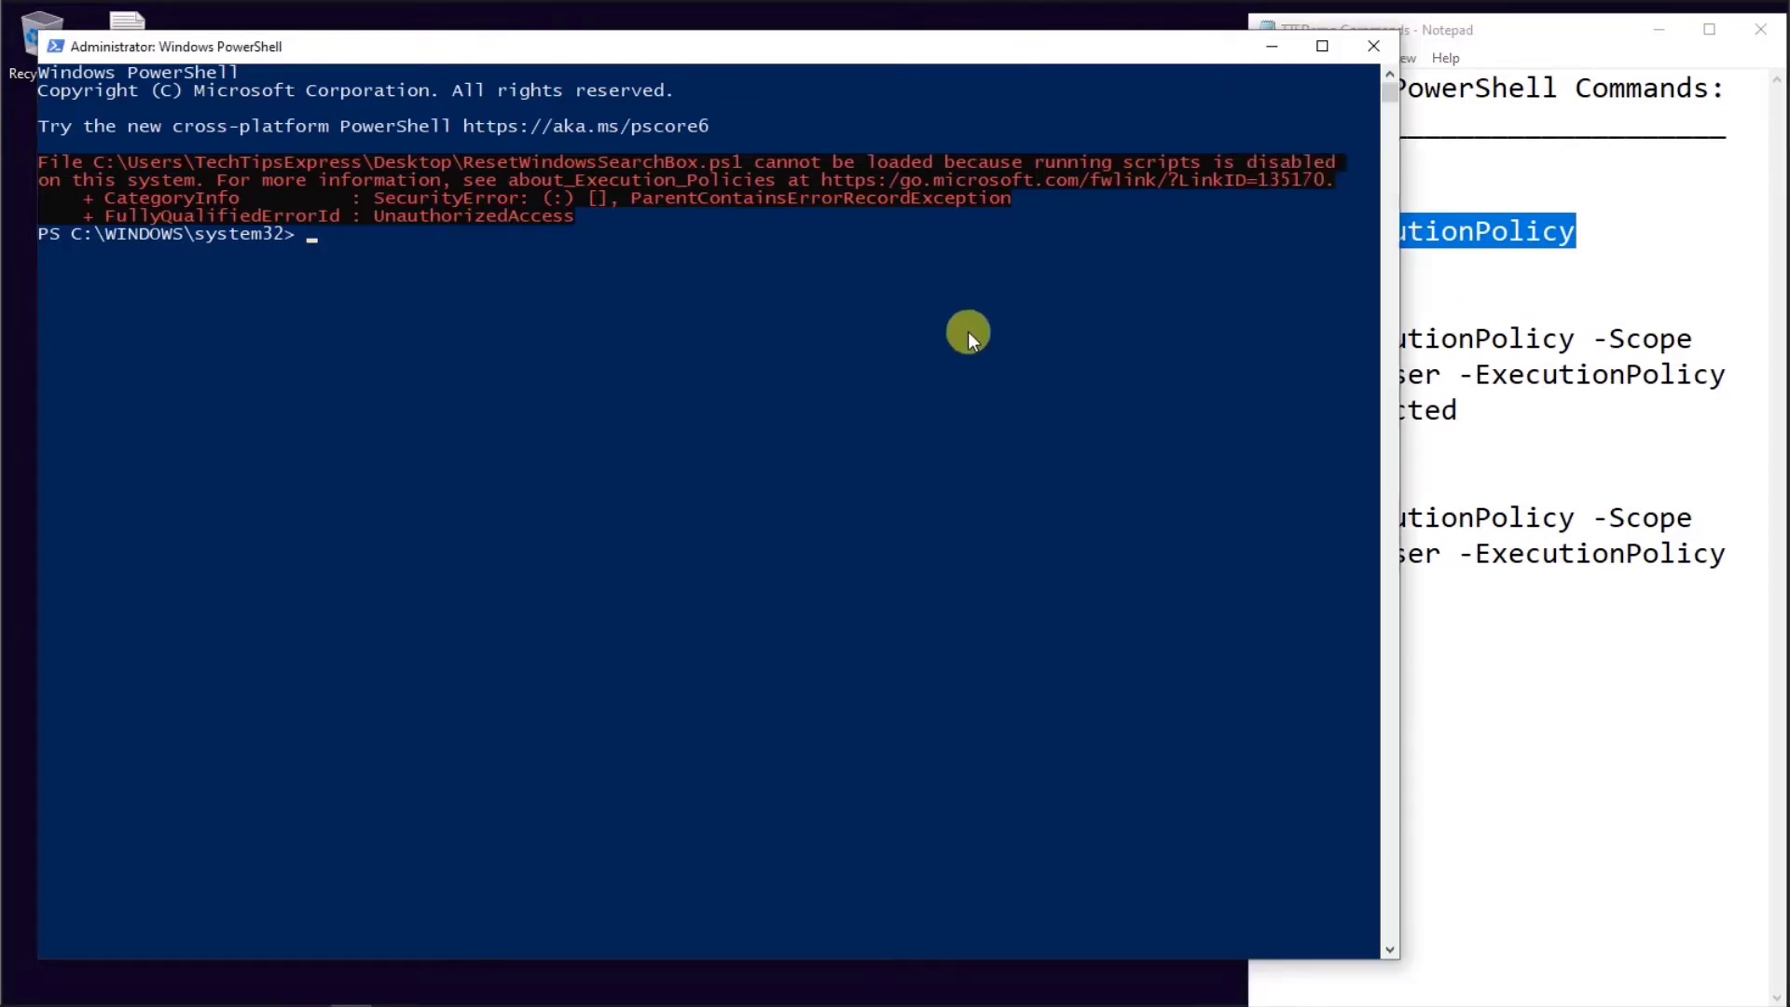
{"action": "right_click", "coordinate": [968, 332]}
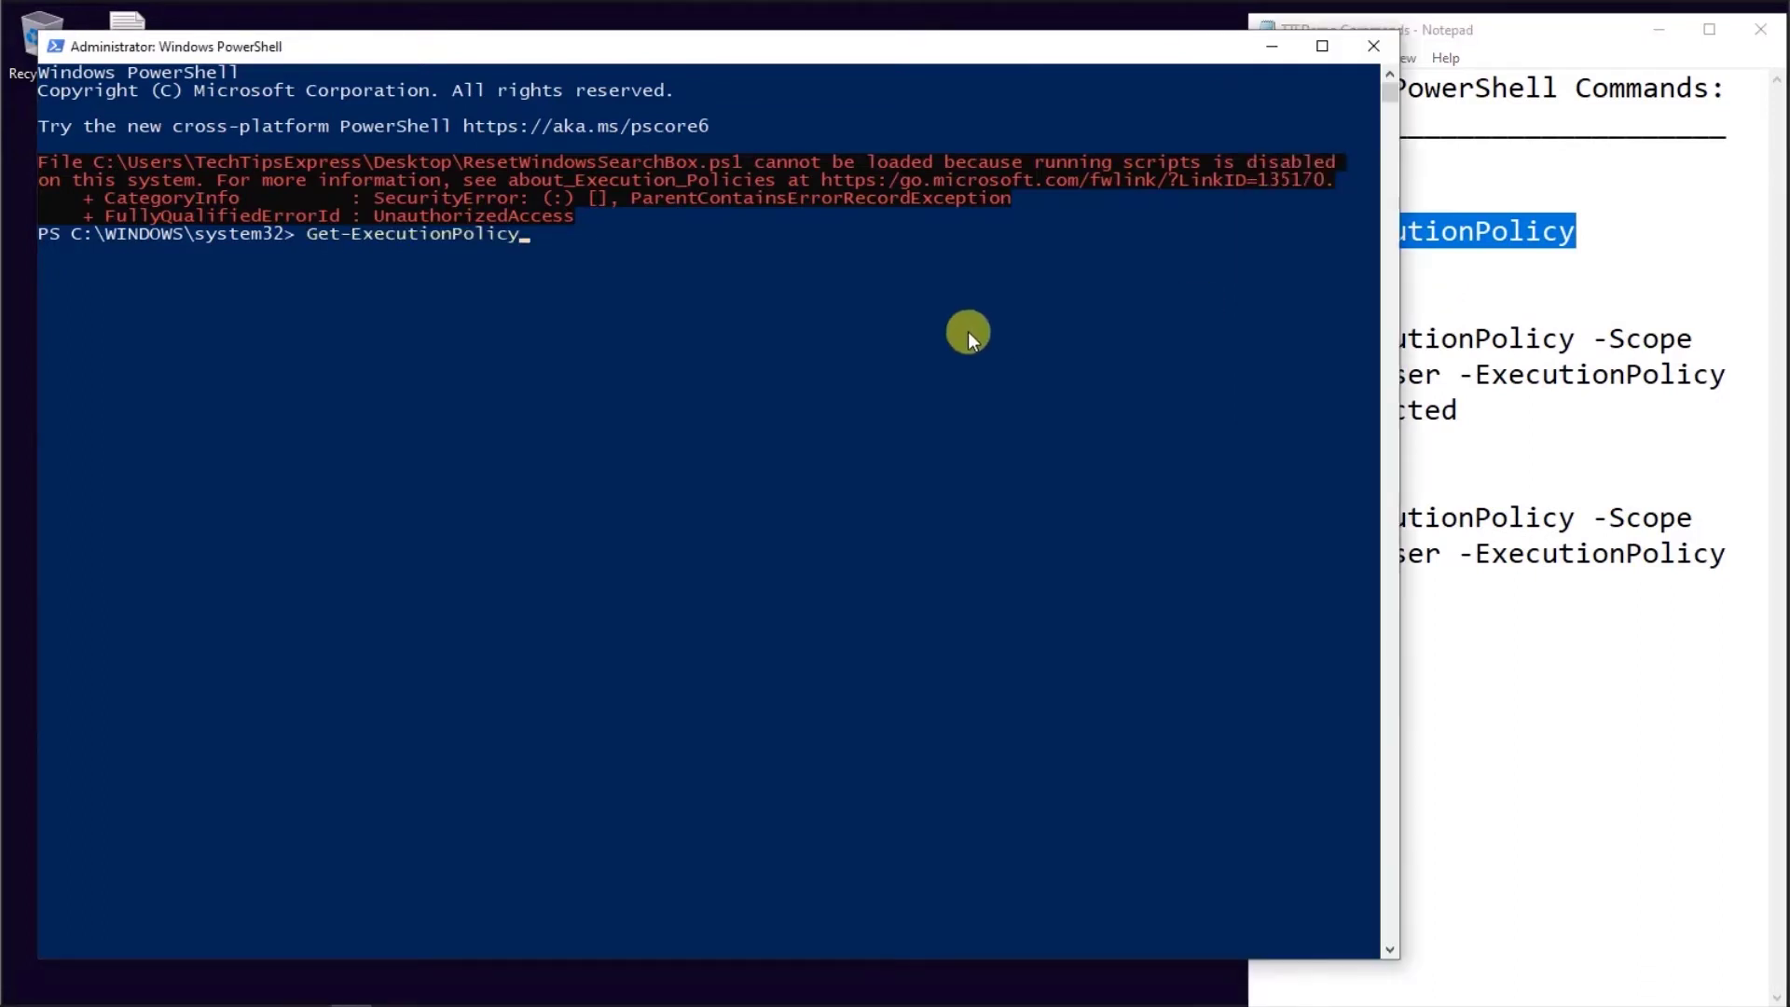
{"action": "key", "text": "Return"}
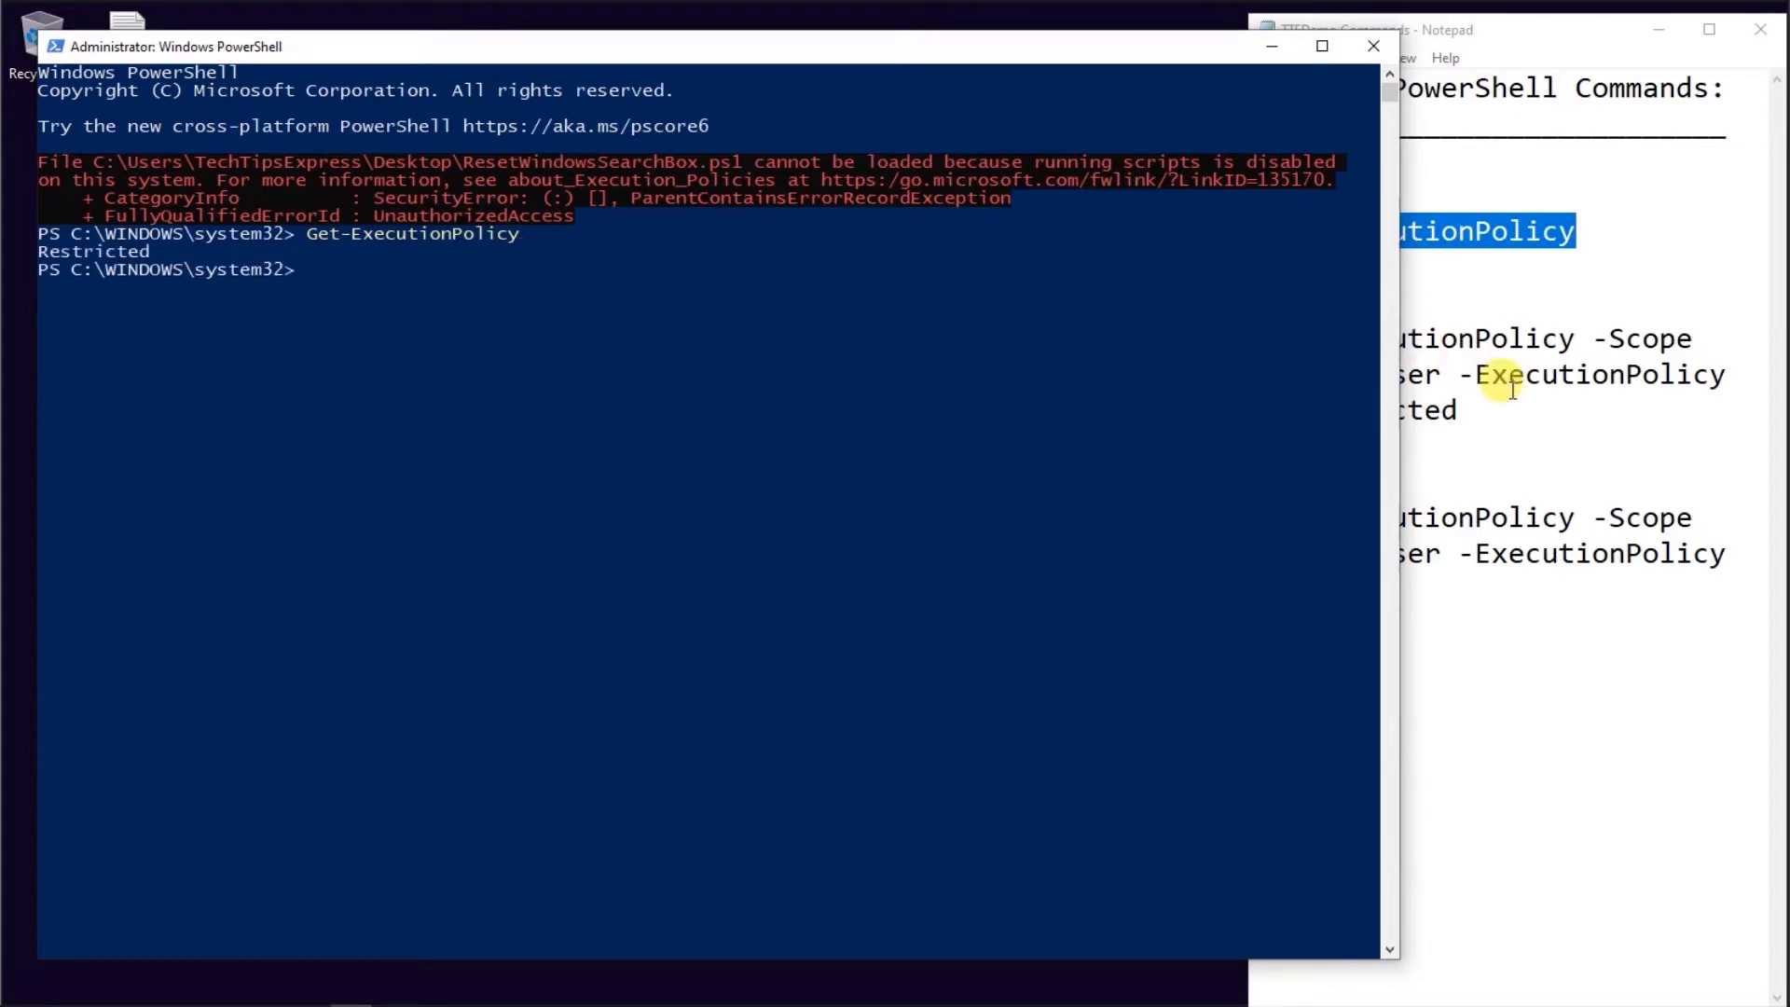
Step: Run the Notepad command Set-ExecutionPolicy -Scope CurrentUser -ExecutionPolicy Unrestricted in the administrator PowerShell, answer Y to the policy change, and close PowerShell
{"action": "left_click", "coordinate": [1487, 411]}
{"action": "left_click_drag", "start_coordinate": [1454, 402], "coordinate": [1264, 338]}
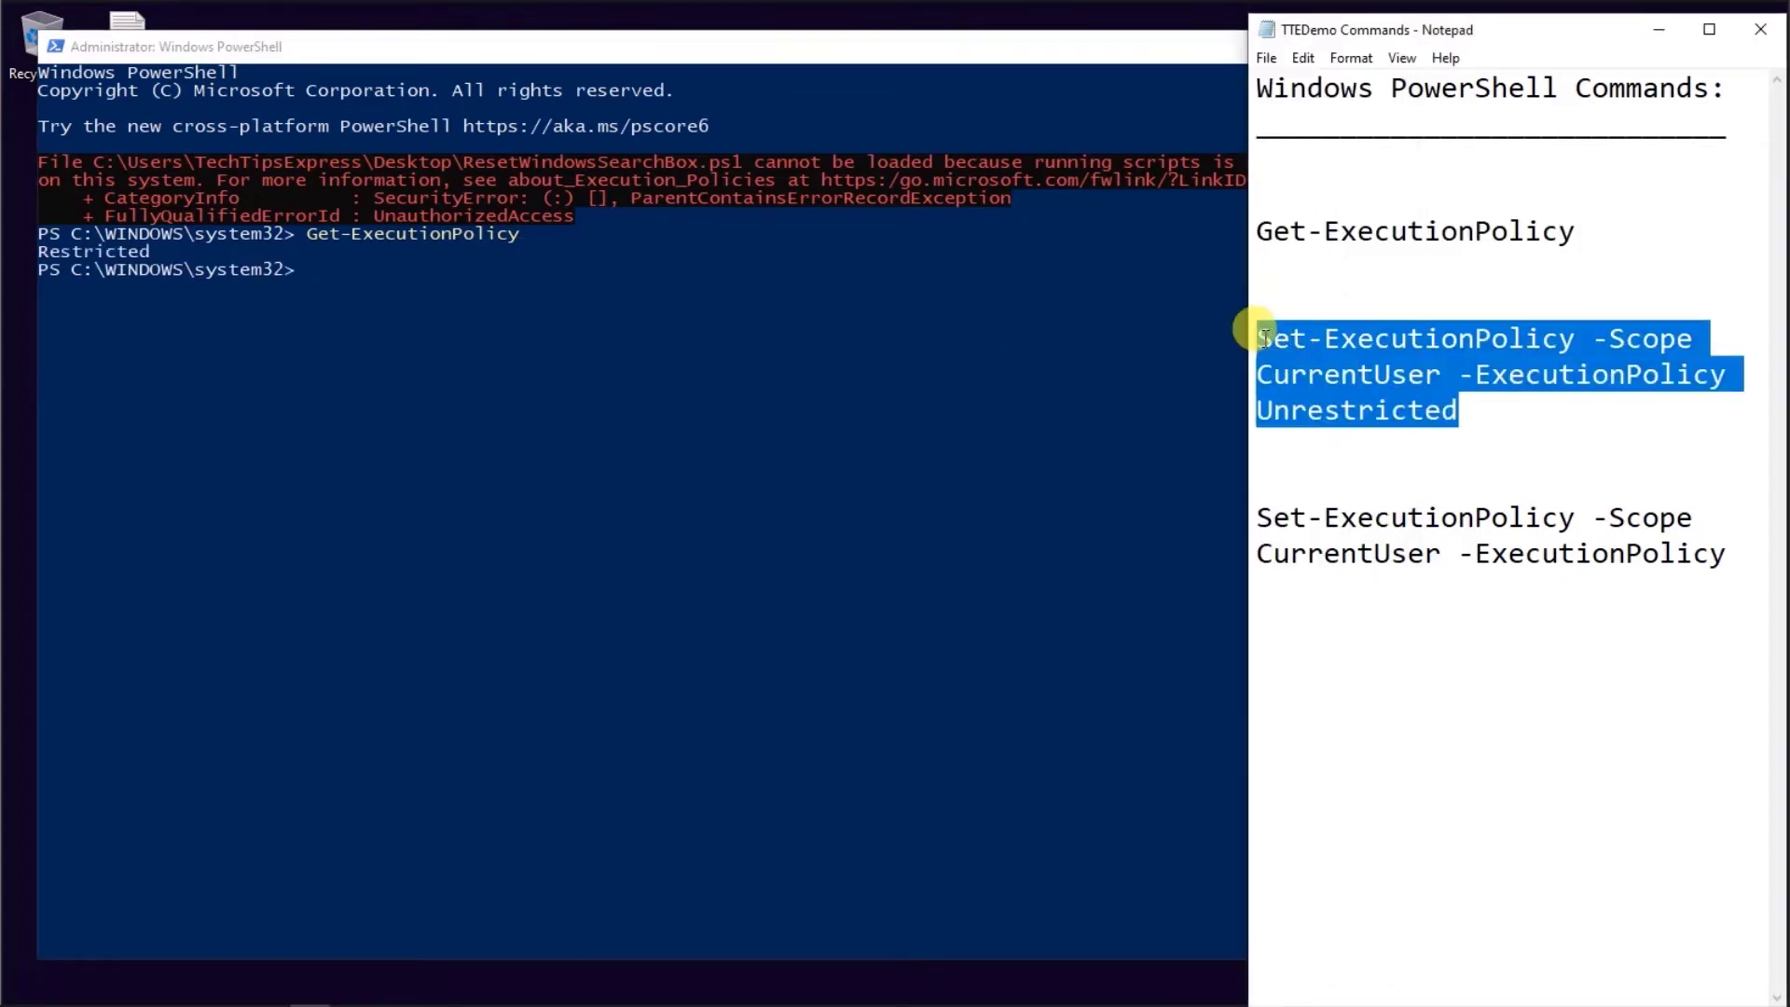
{"action": "right_click", "coordinate": [1421, 406]}
{"action": "left_click", "coordinate": [1490, 470]}
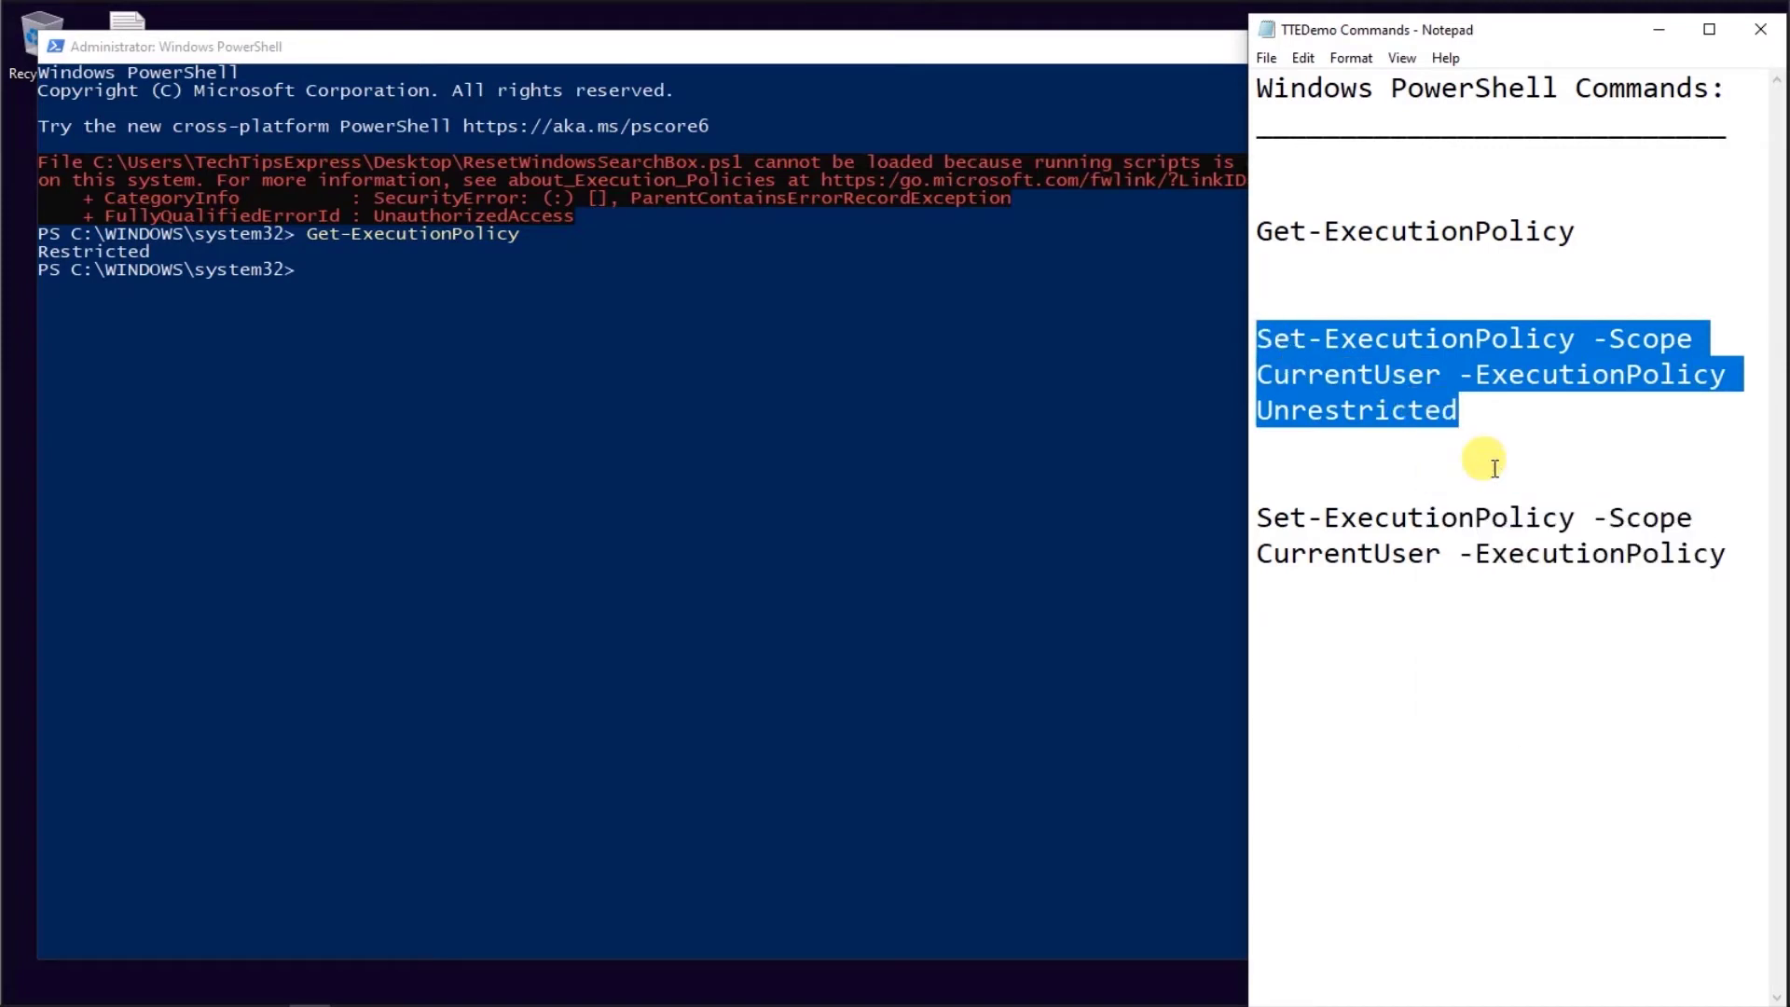
{"action": "right_click", "coordinate": [1039, 394]}
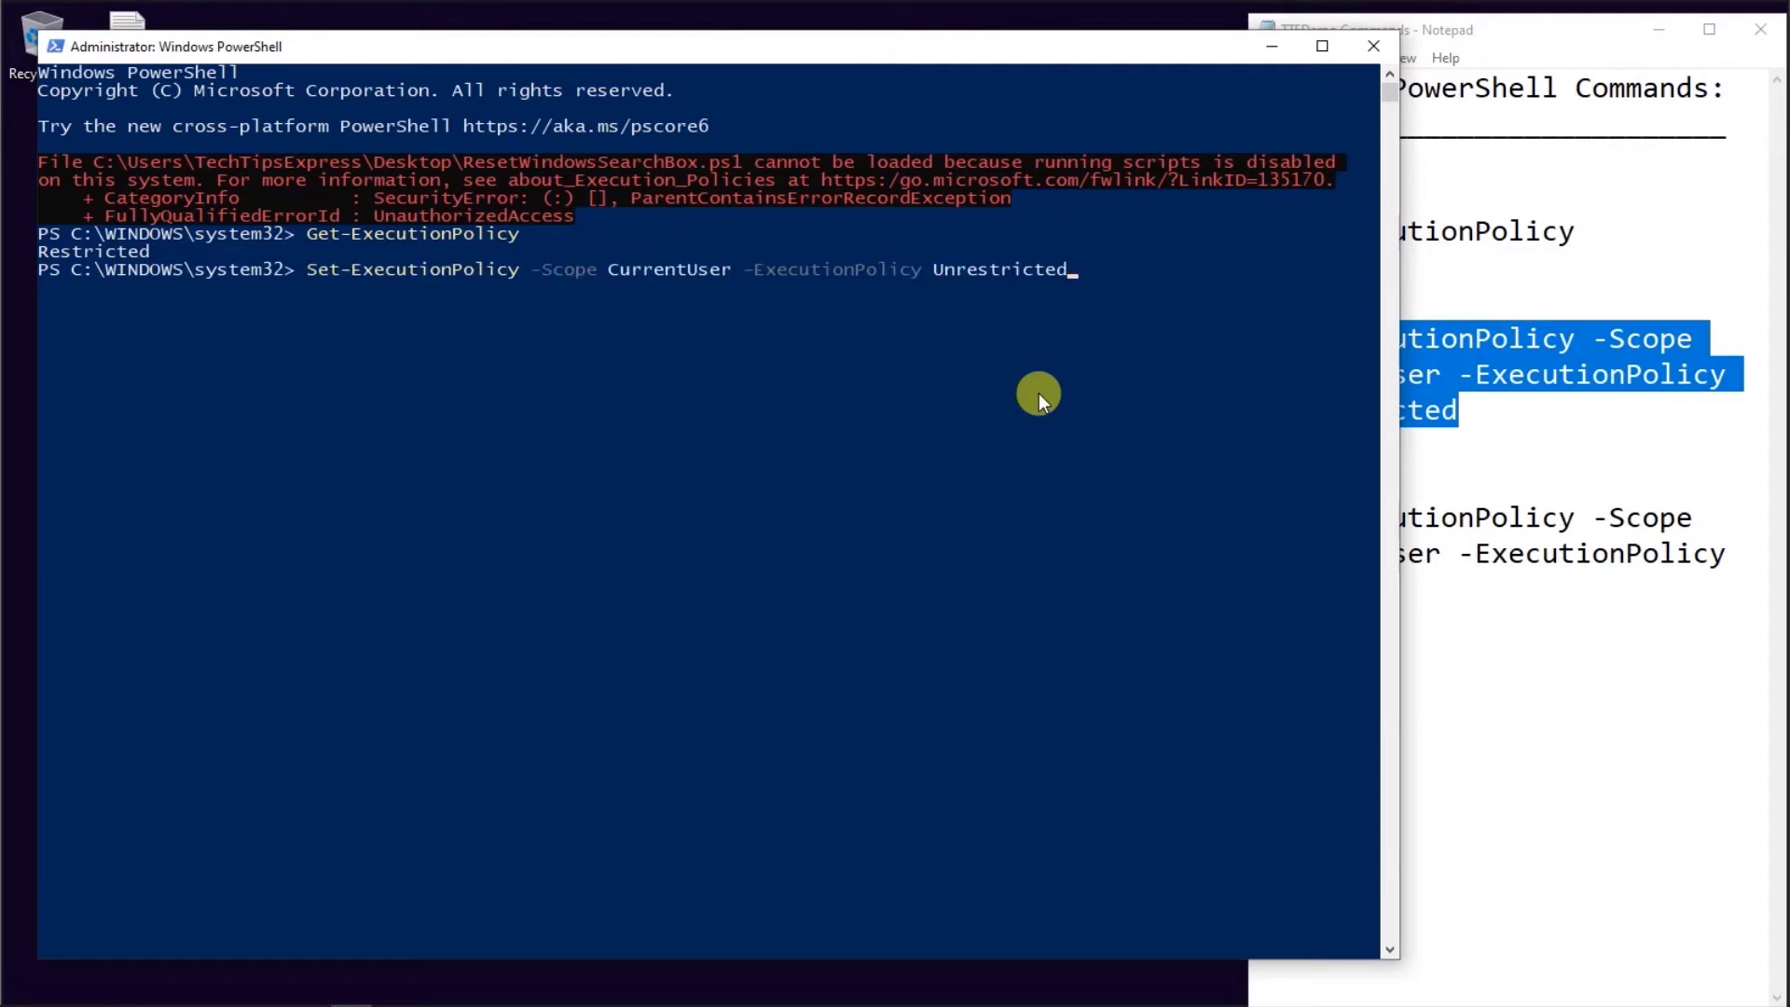
{"action": "key", "text": "Return"}
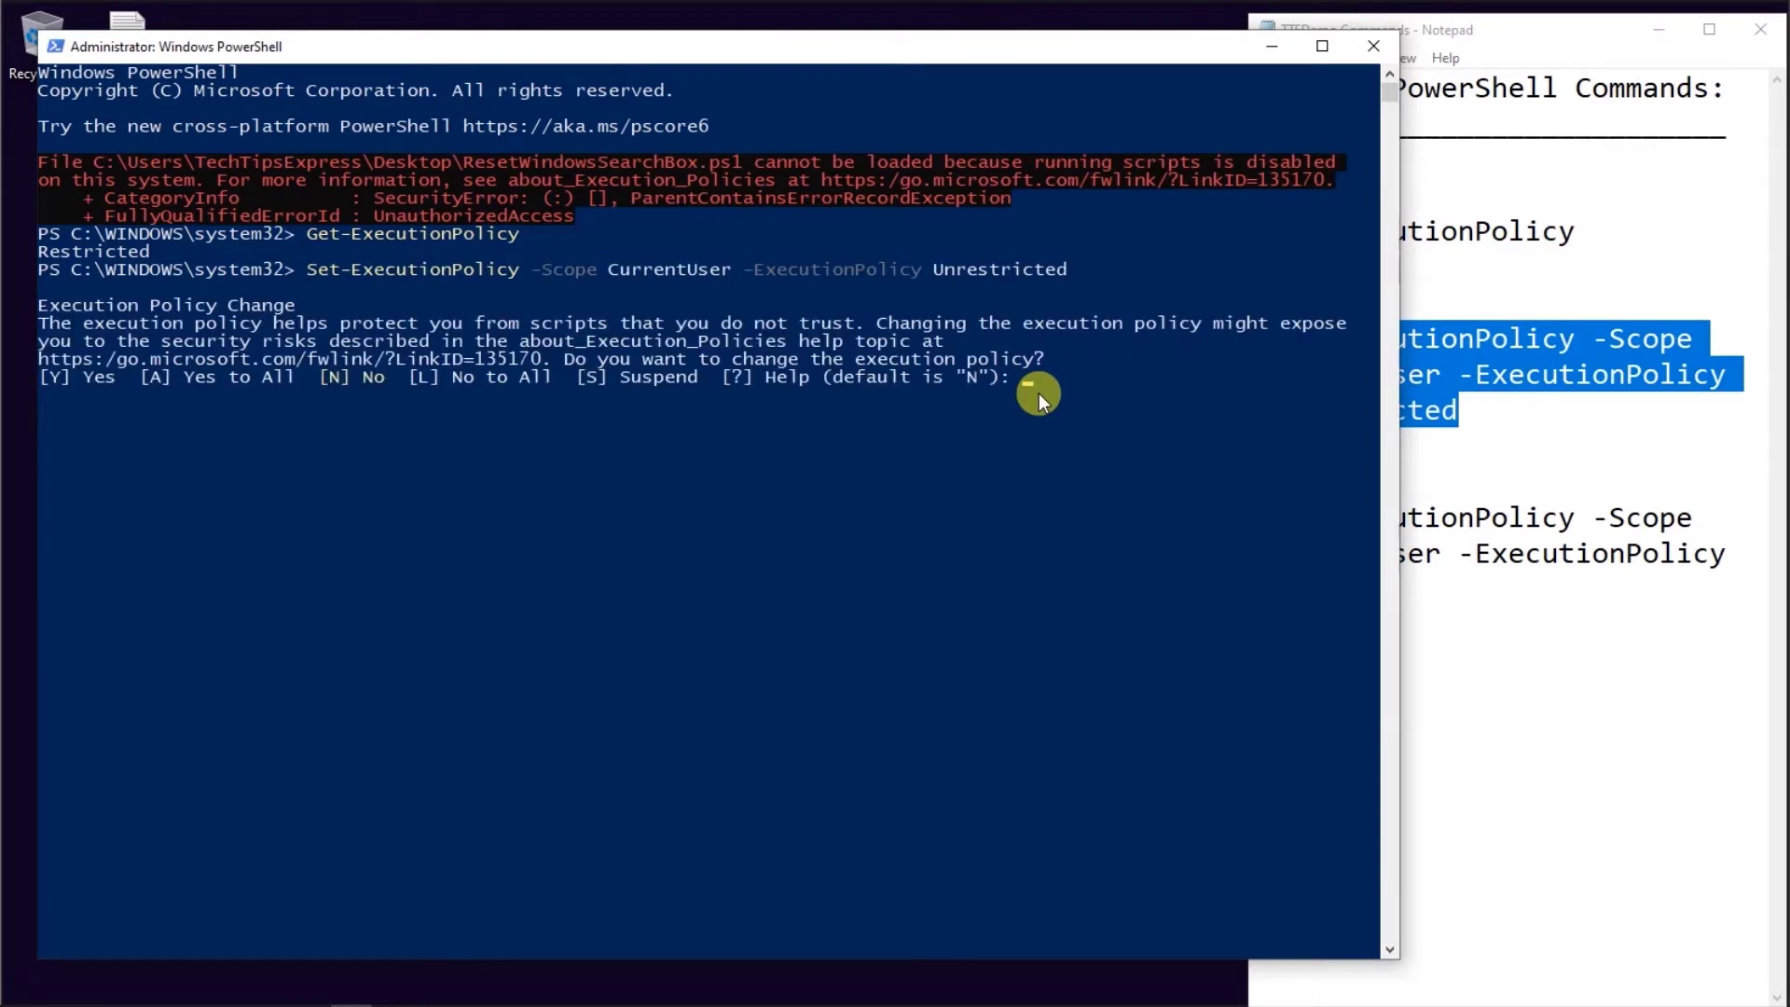
{"action": "type", "text": "y"}
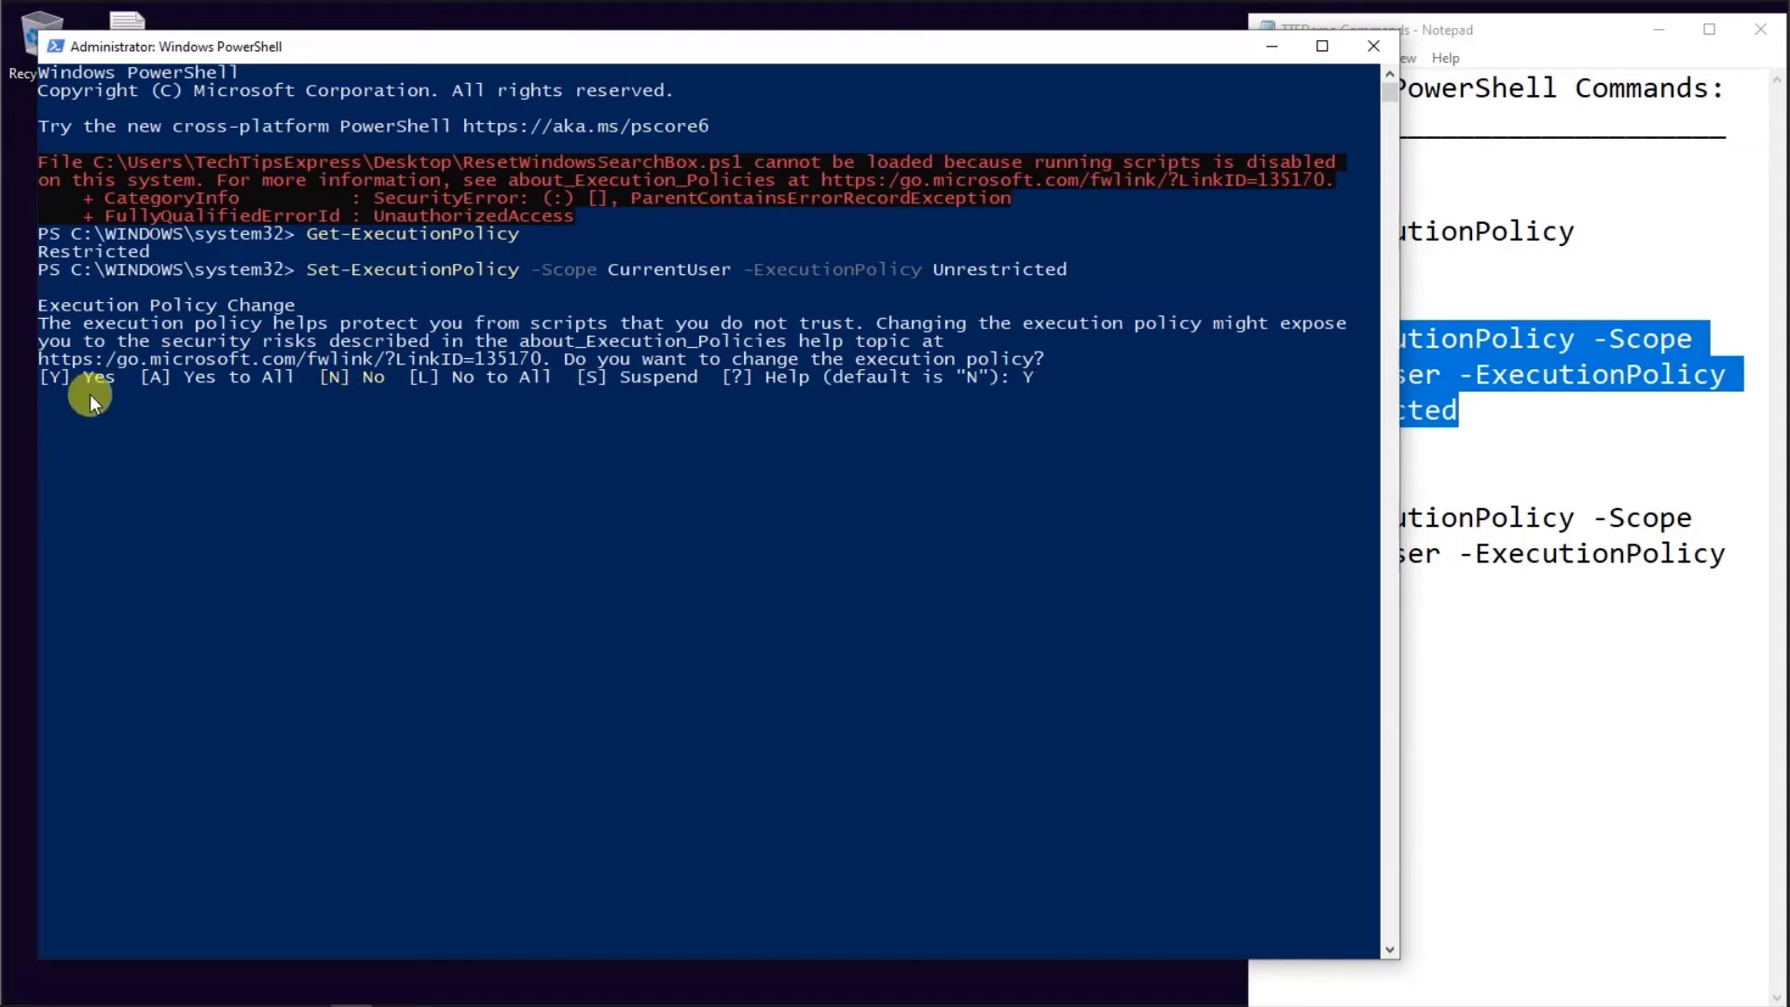
{"action": "key", "text": "Return"}
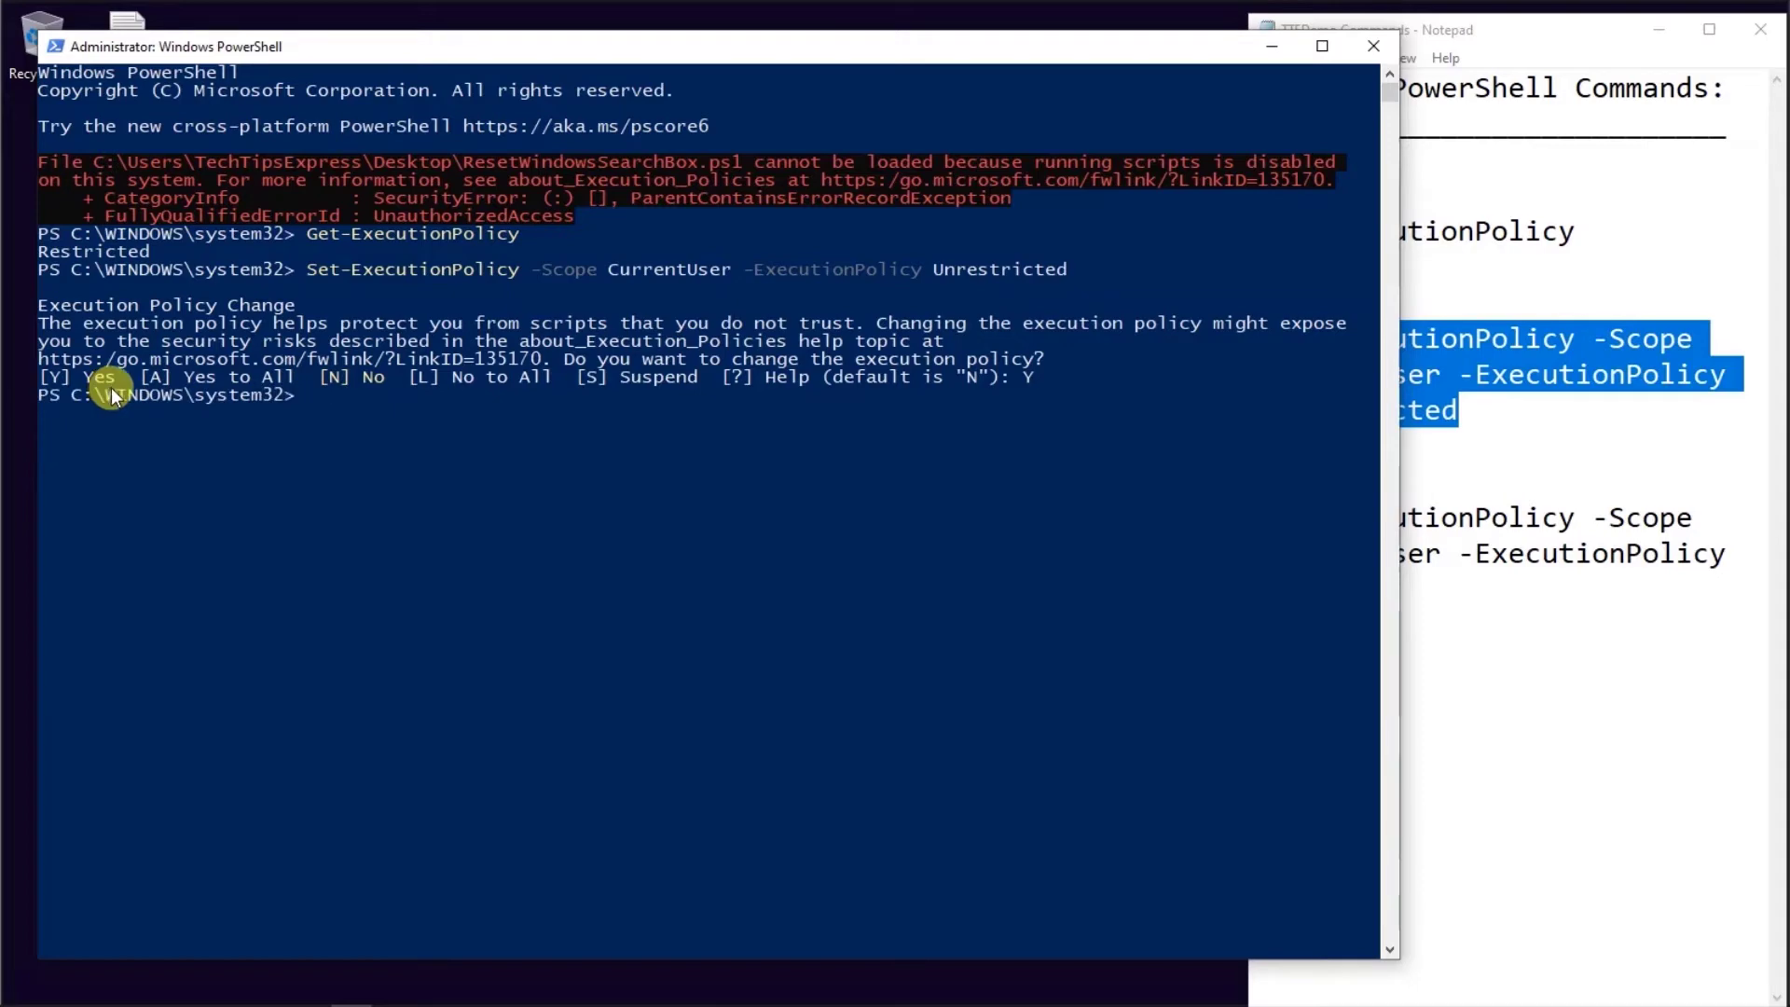
{"action": "left_click", "coordinate": [1372, 47]}
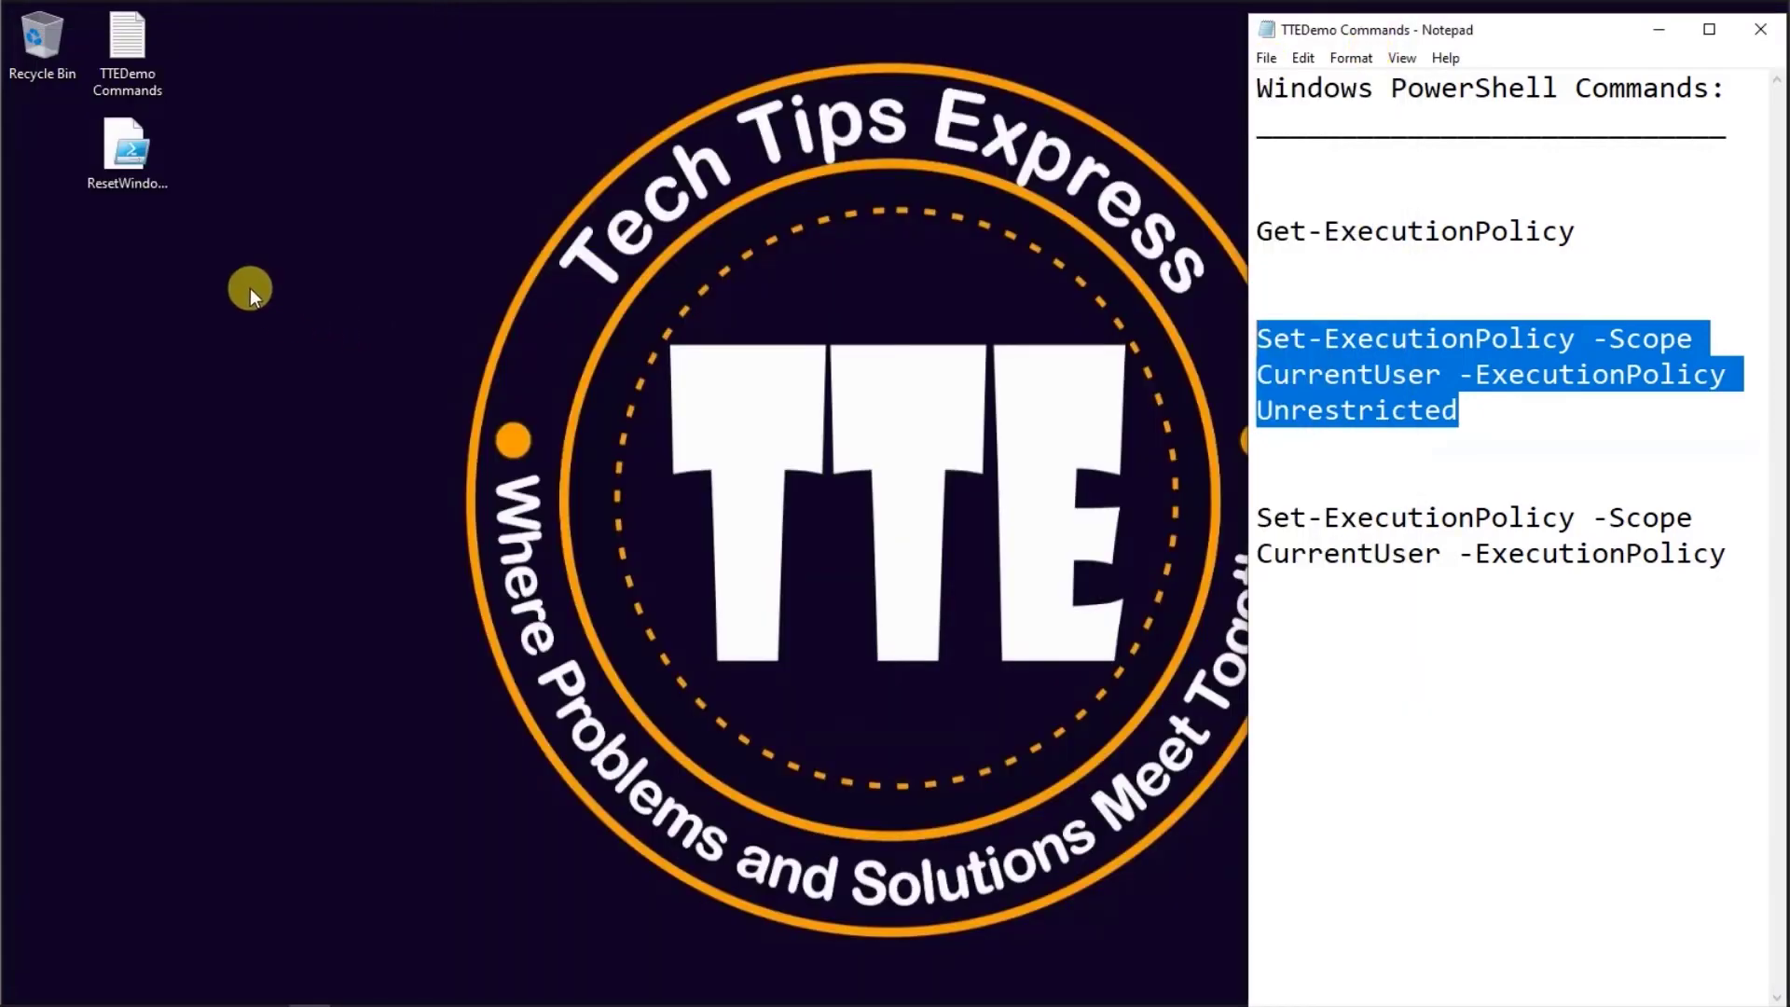
Step: Run the ResetWindowsSearchBox script from the desktop with PowerShell and dismiss its window once the reset is done
{"action": "left_click", "coordinate": [143, 161]}
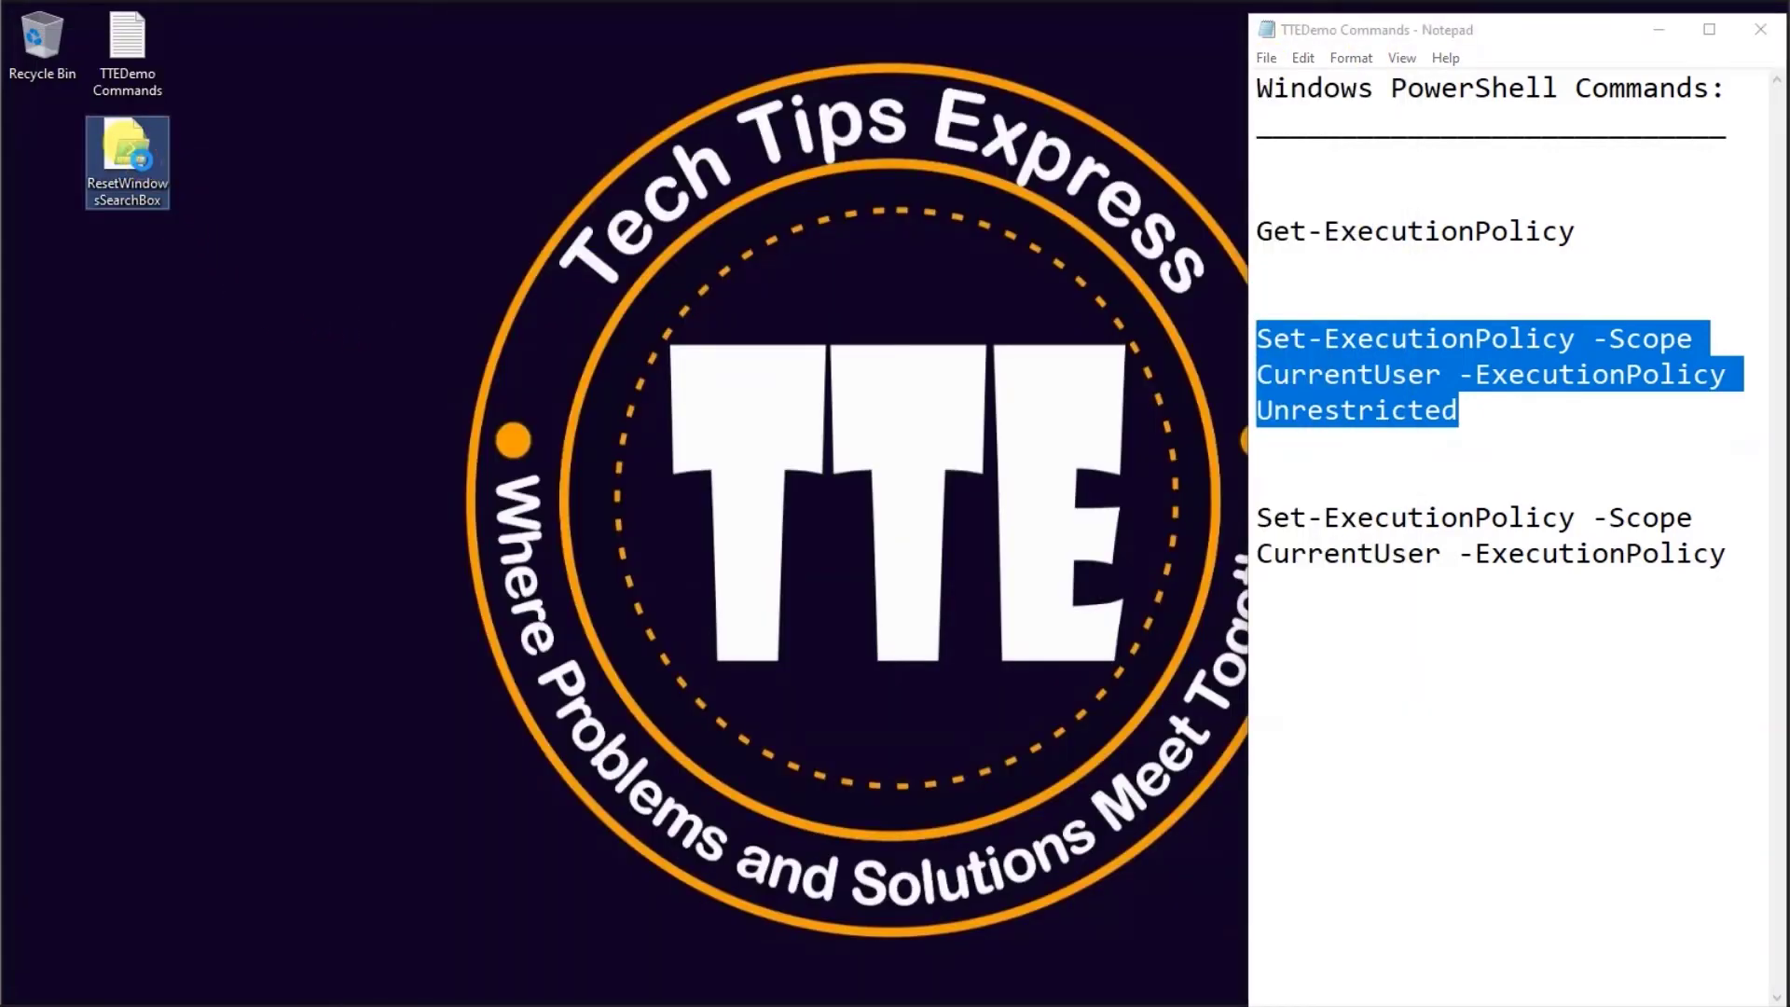
{"action": "right_click", "coordinate": [143, 160]}
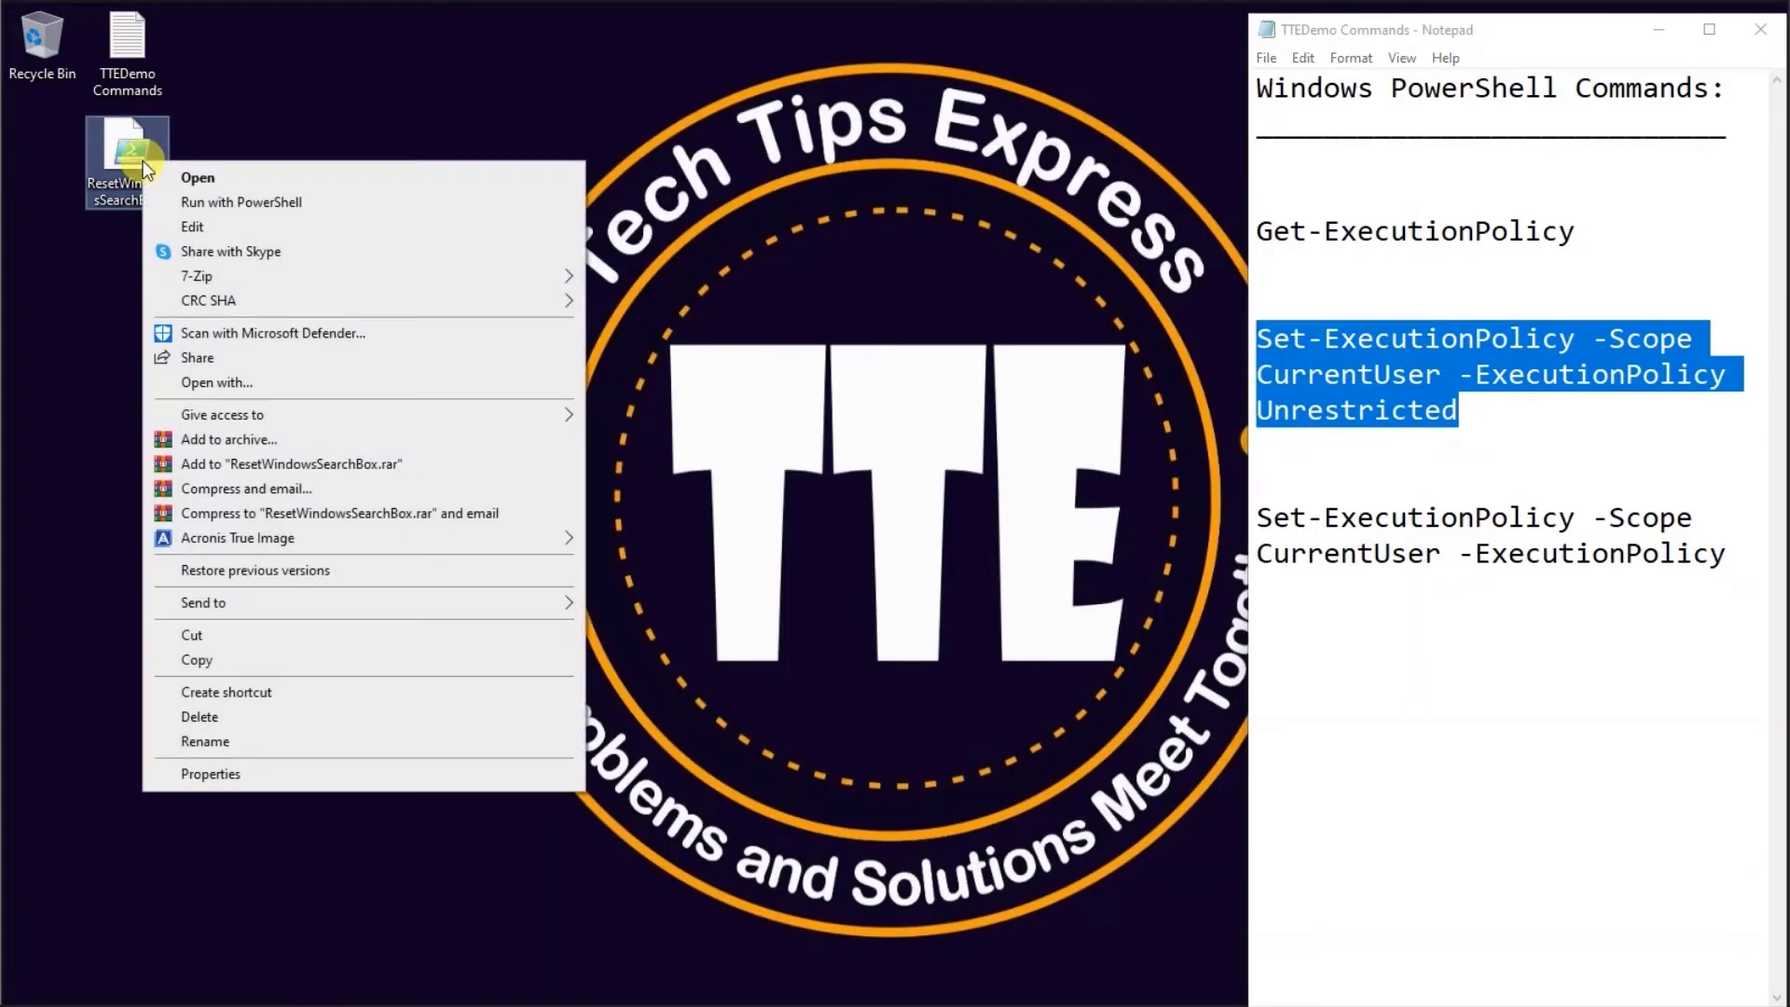
{"action": "left_click", "coordinate": [346, 208]}
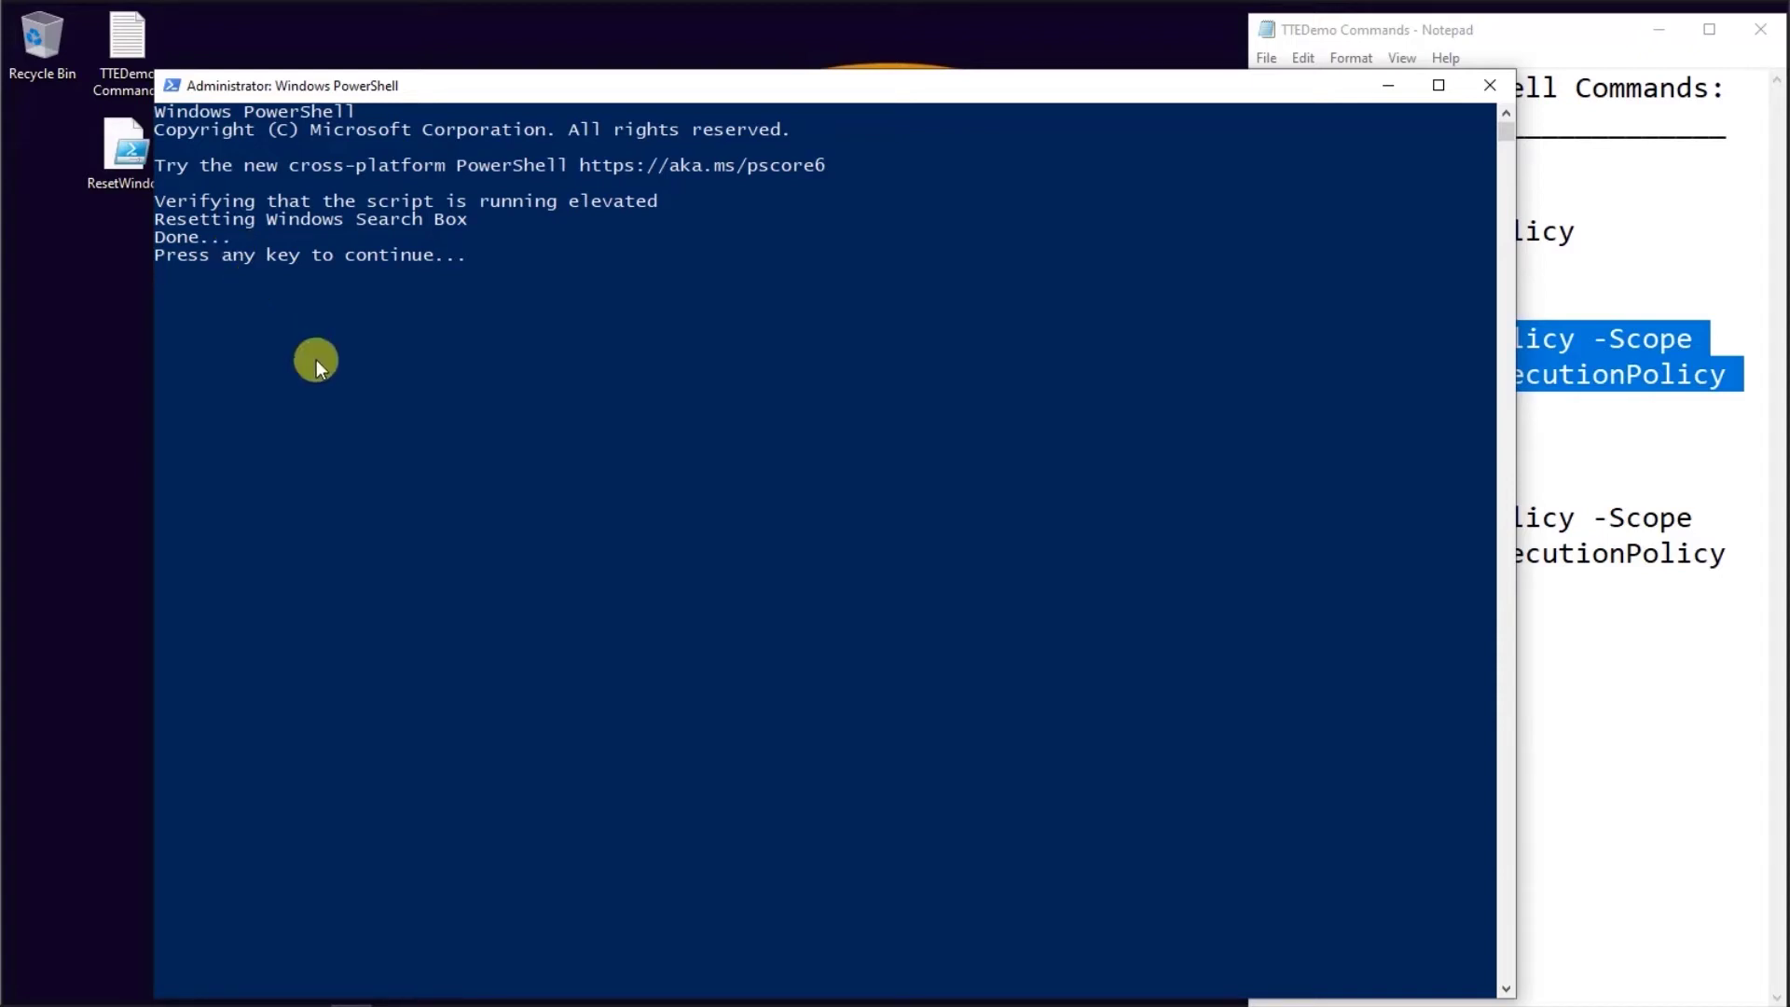
{"action": "key", "text": "Return"}
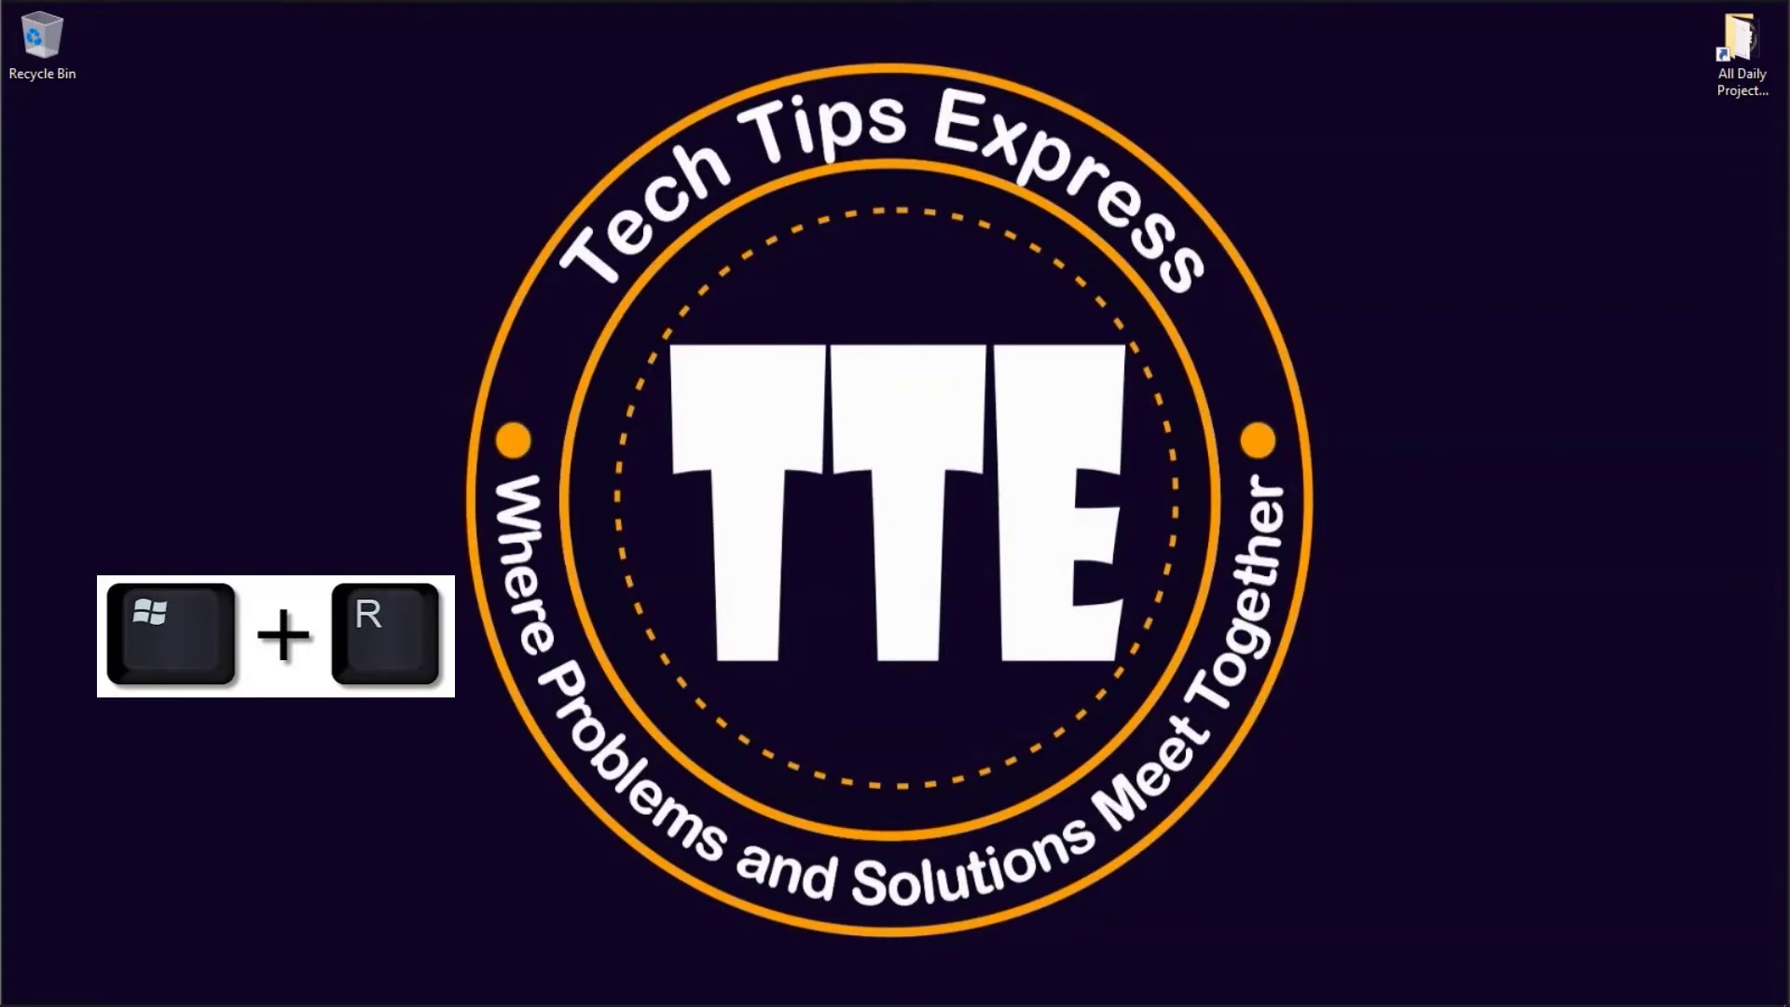
Step: Open Control Panel through the Run dialog and show its items as large icons
{"action": "key", "text": "super+r"}
{"action": "key", "text": "BackSpace"}
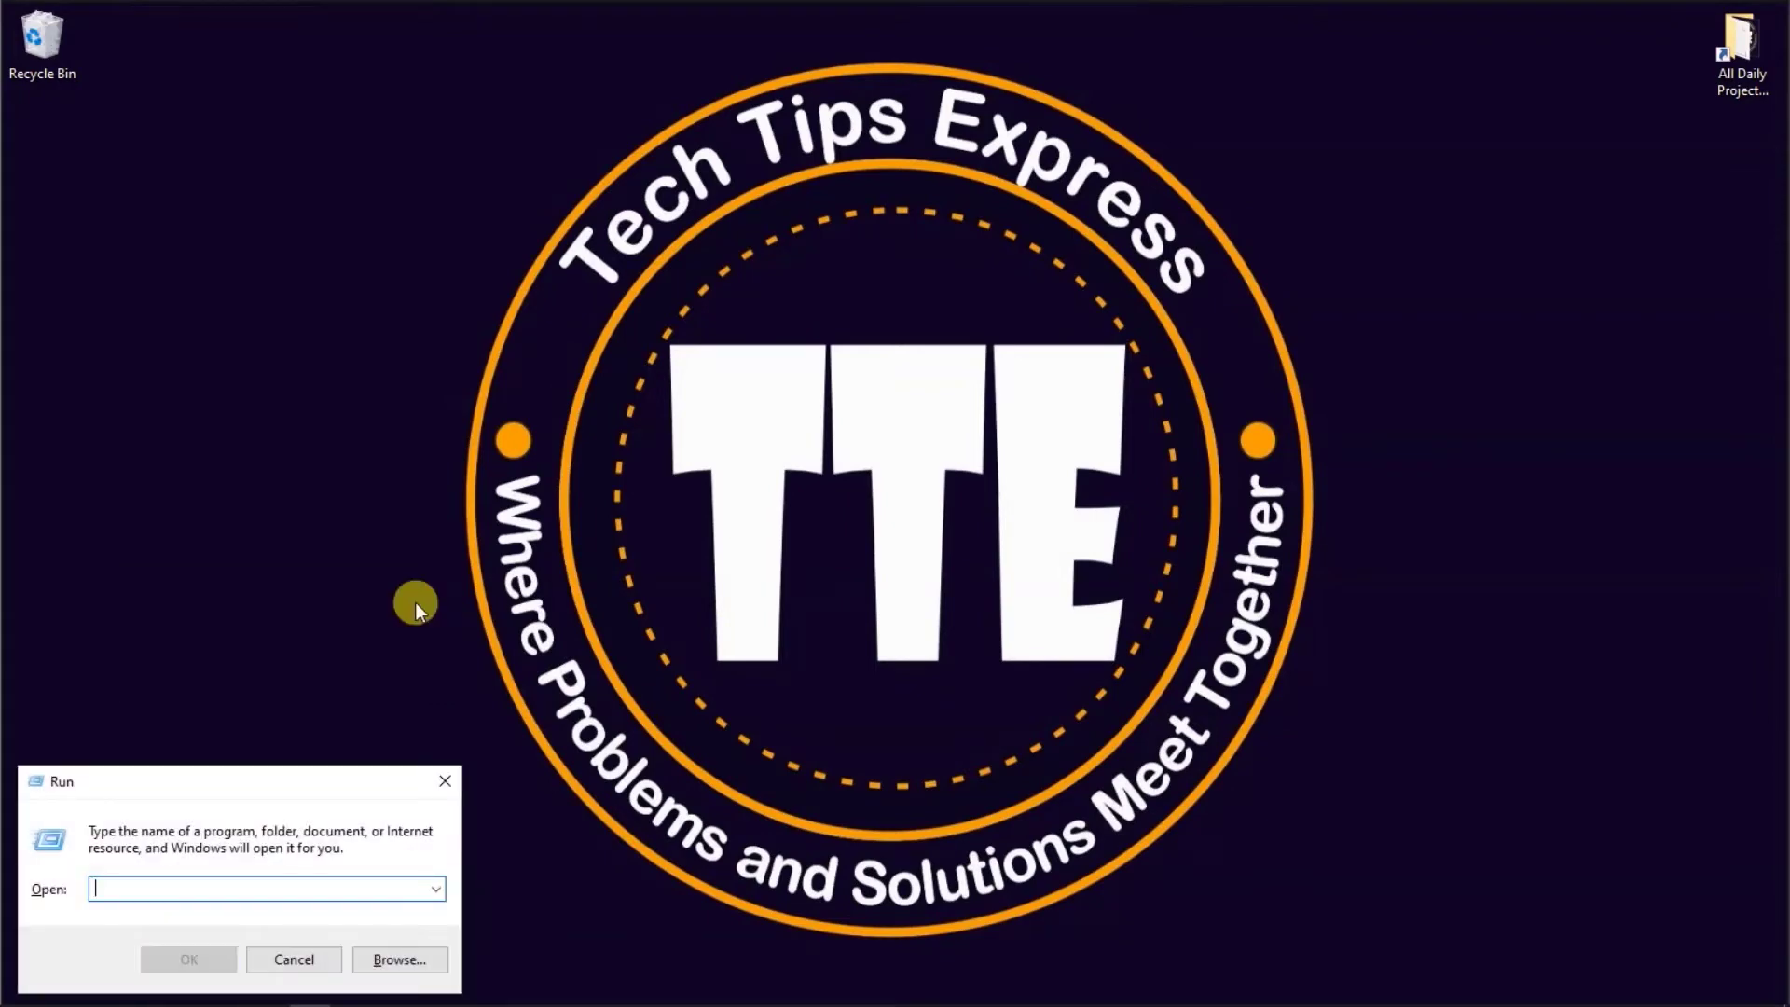
{"action": "type", "text": "con"}
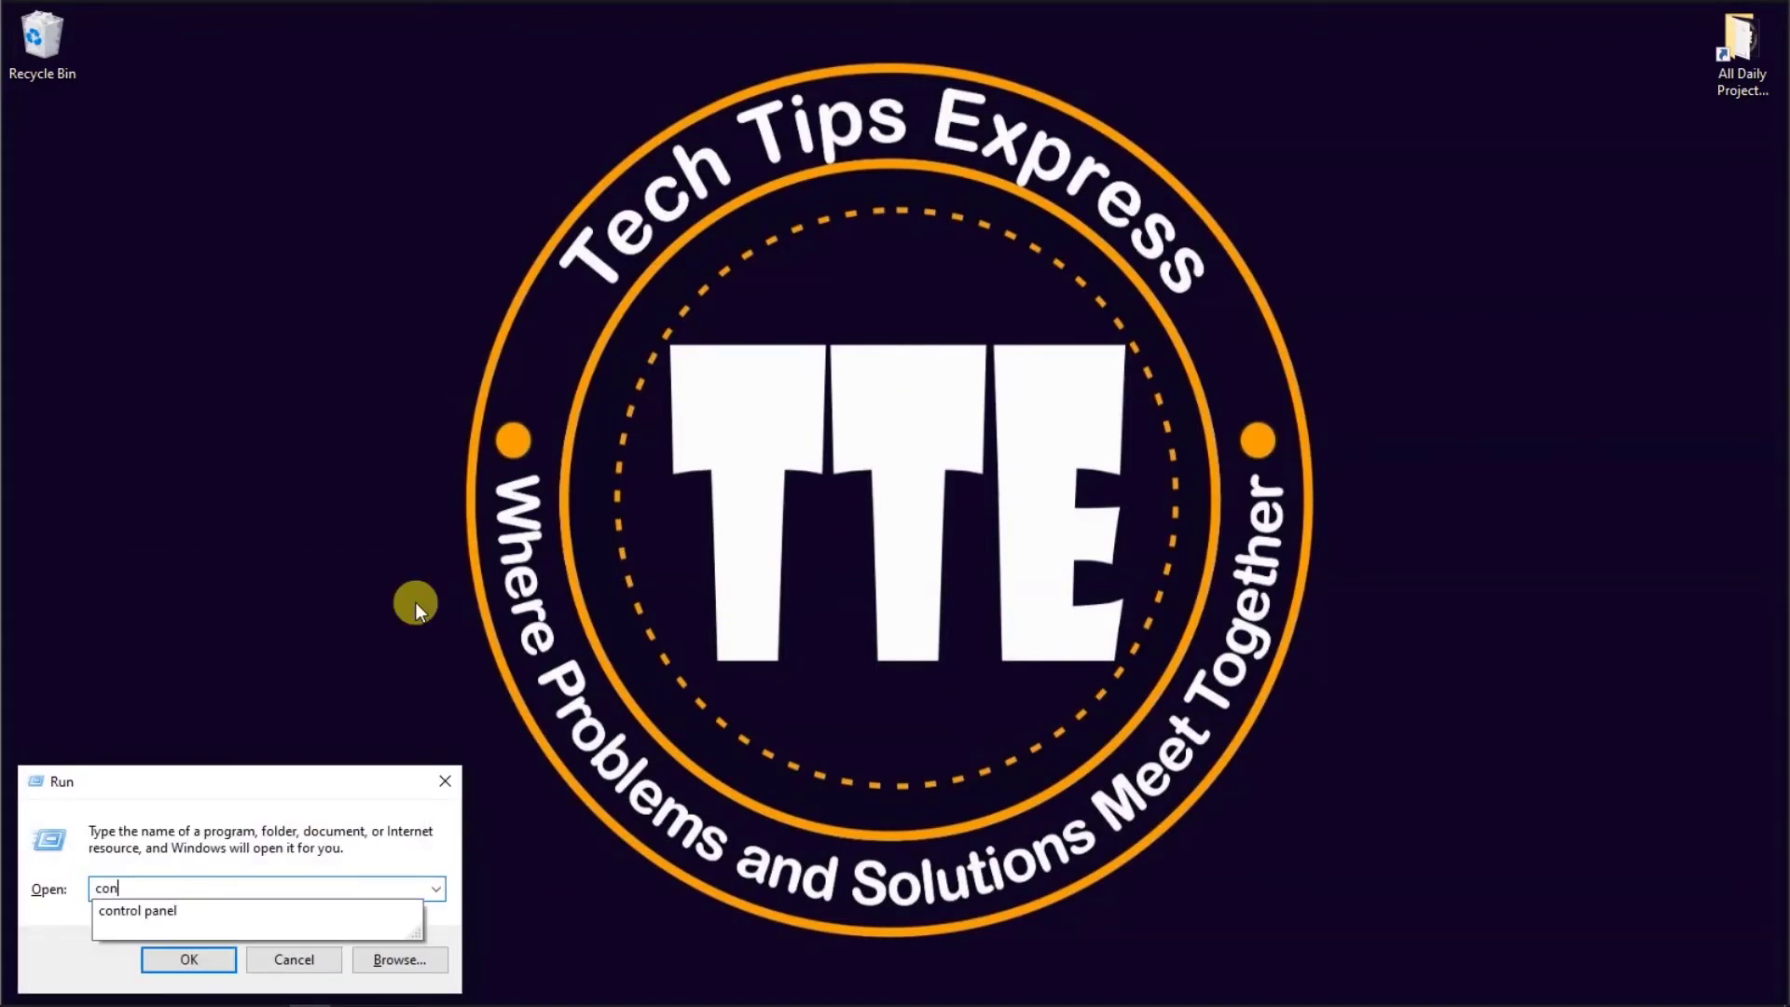
{"action": "type", "text": "trol panel"}
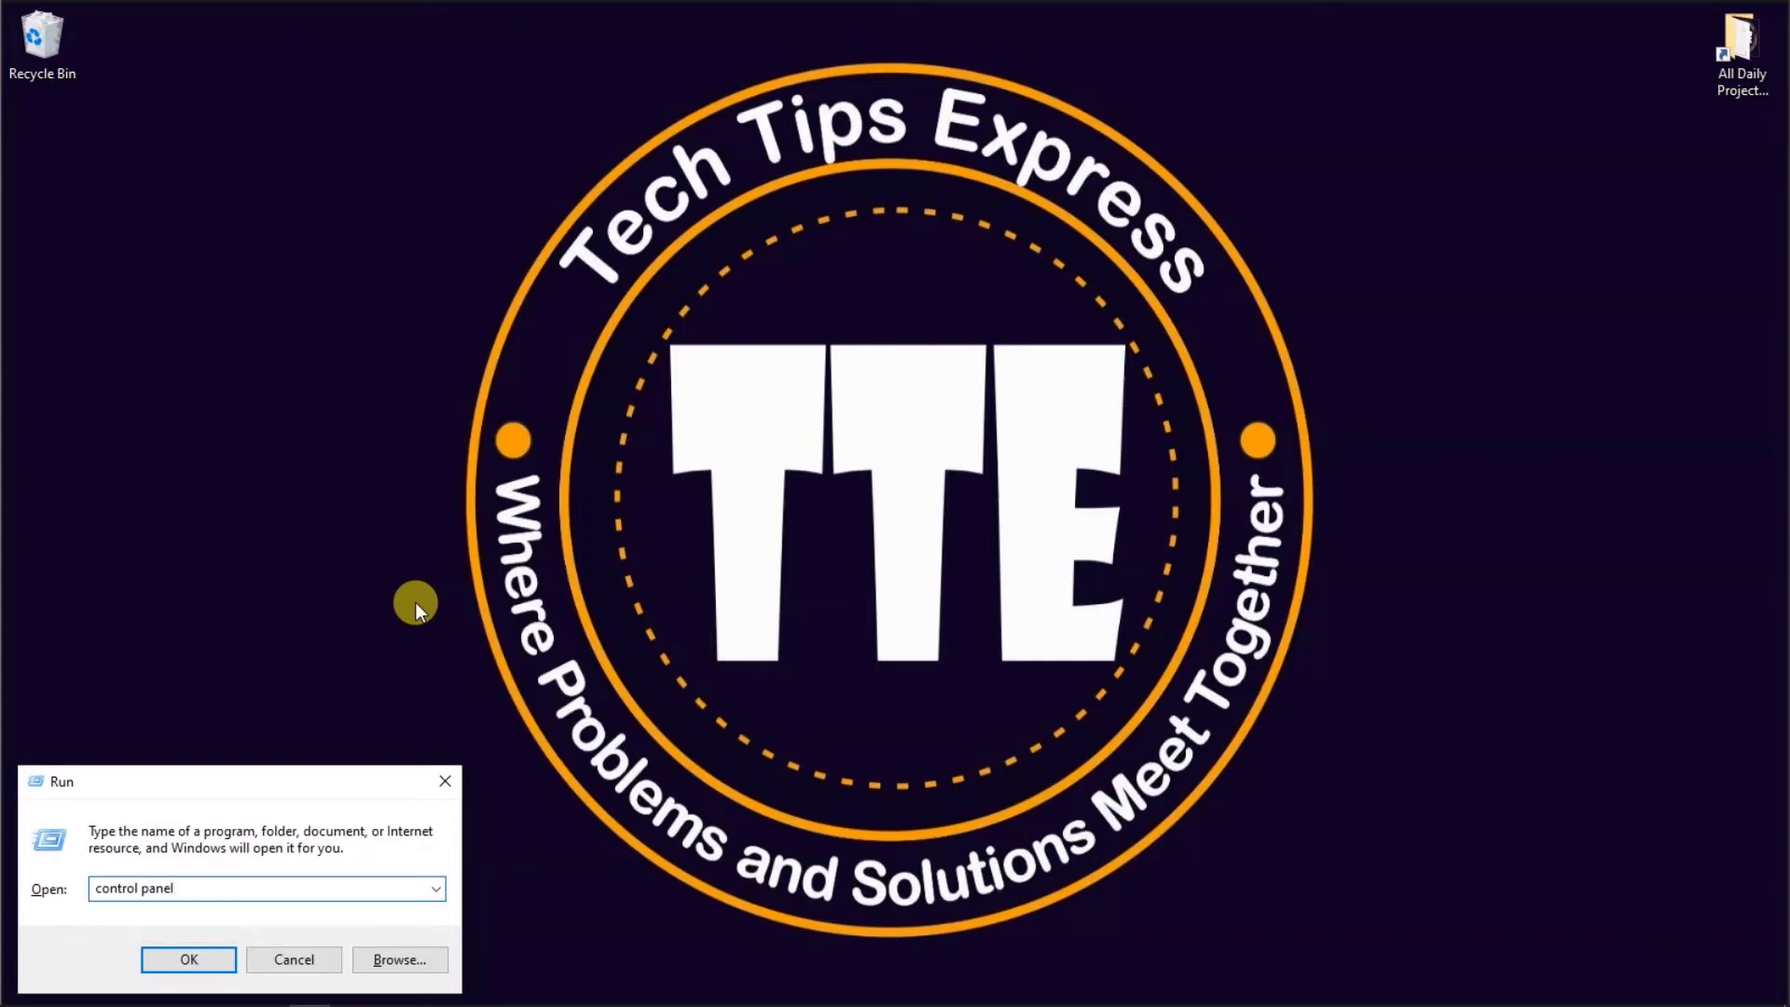
{"action": "key", "text": "Return"}
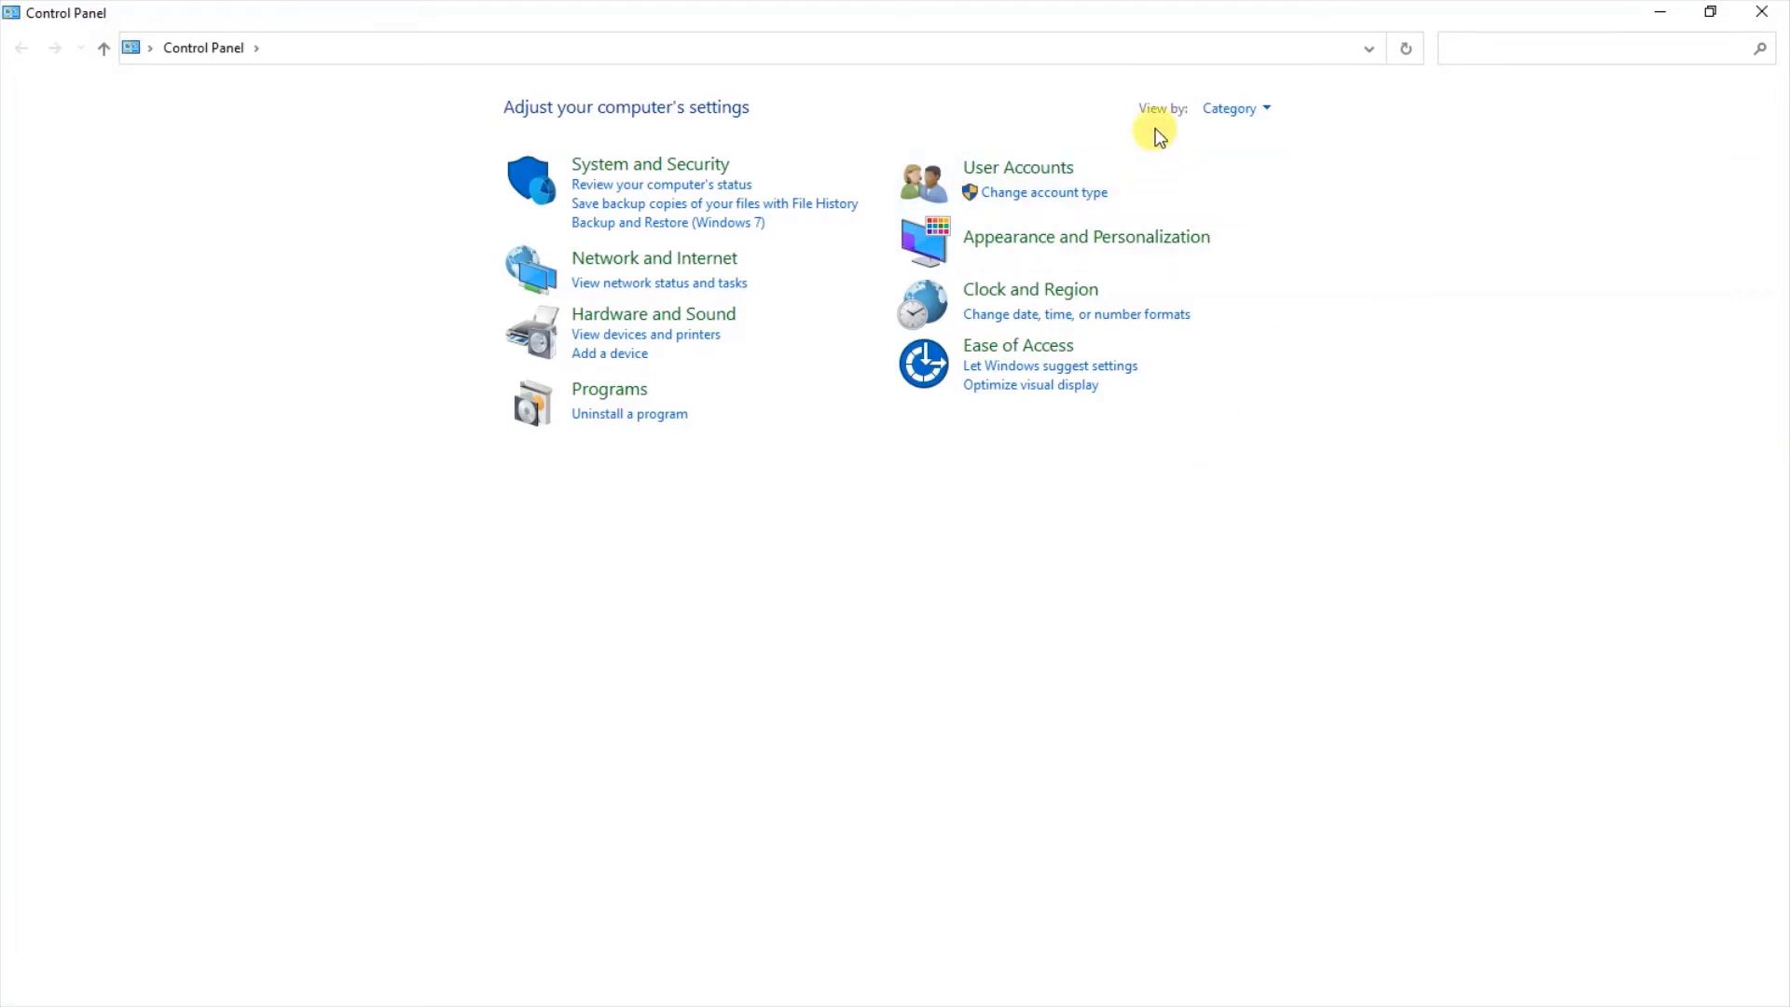
{"action": "left_click", "coordinate": [1270, 111]}
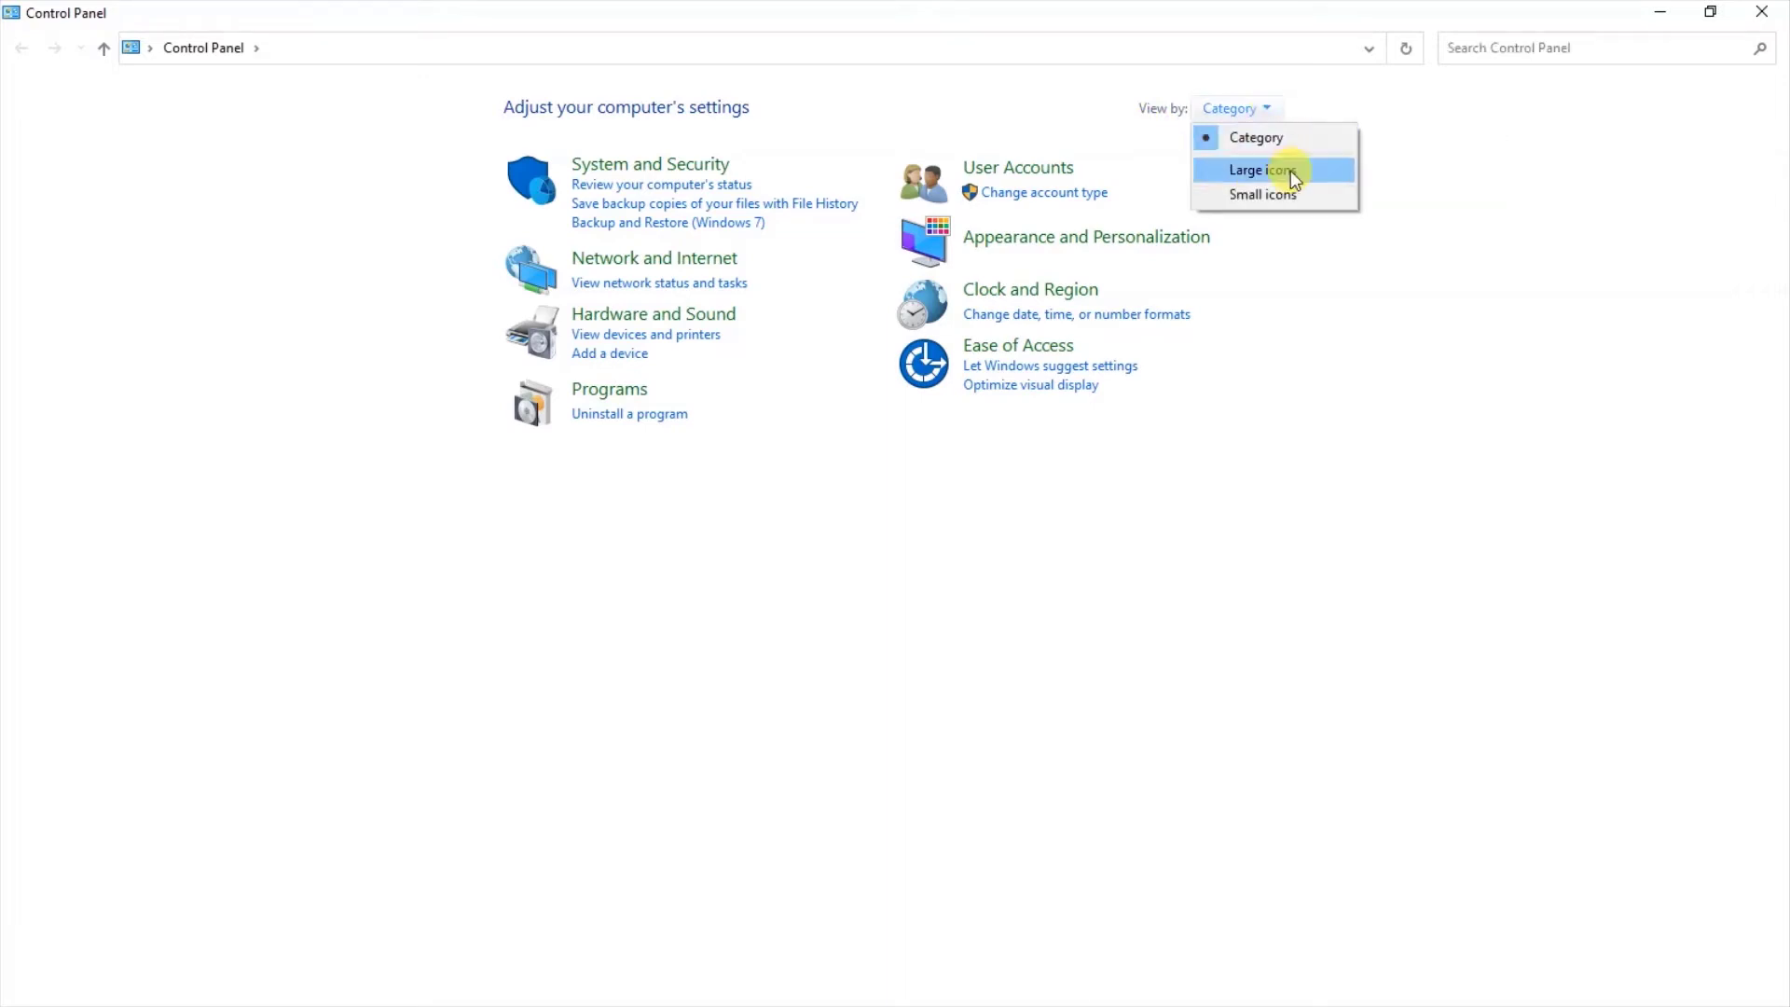
{"action": "left_click", "coordinate": [1290, 170]}
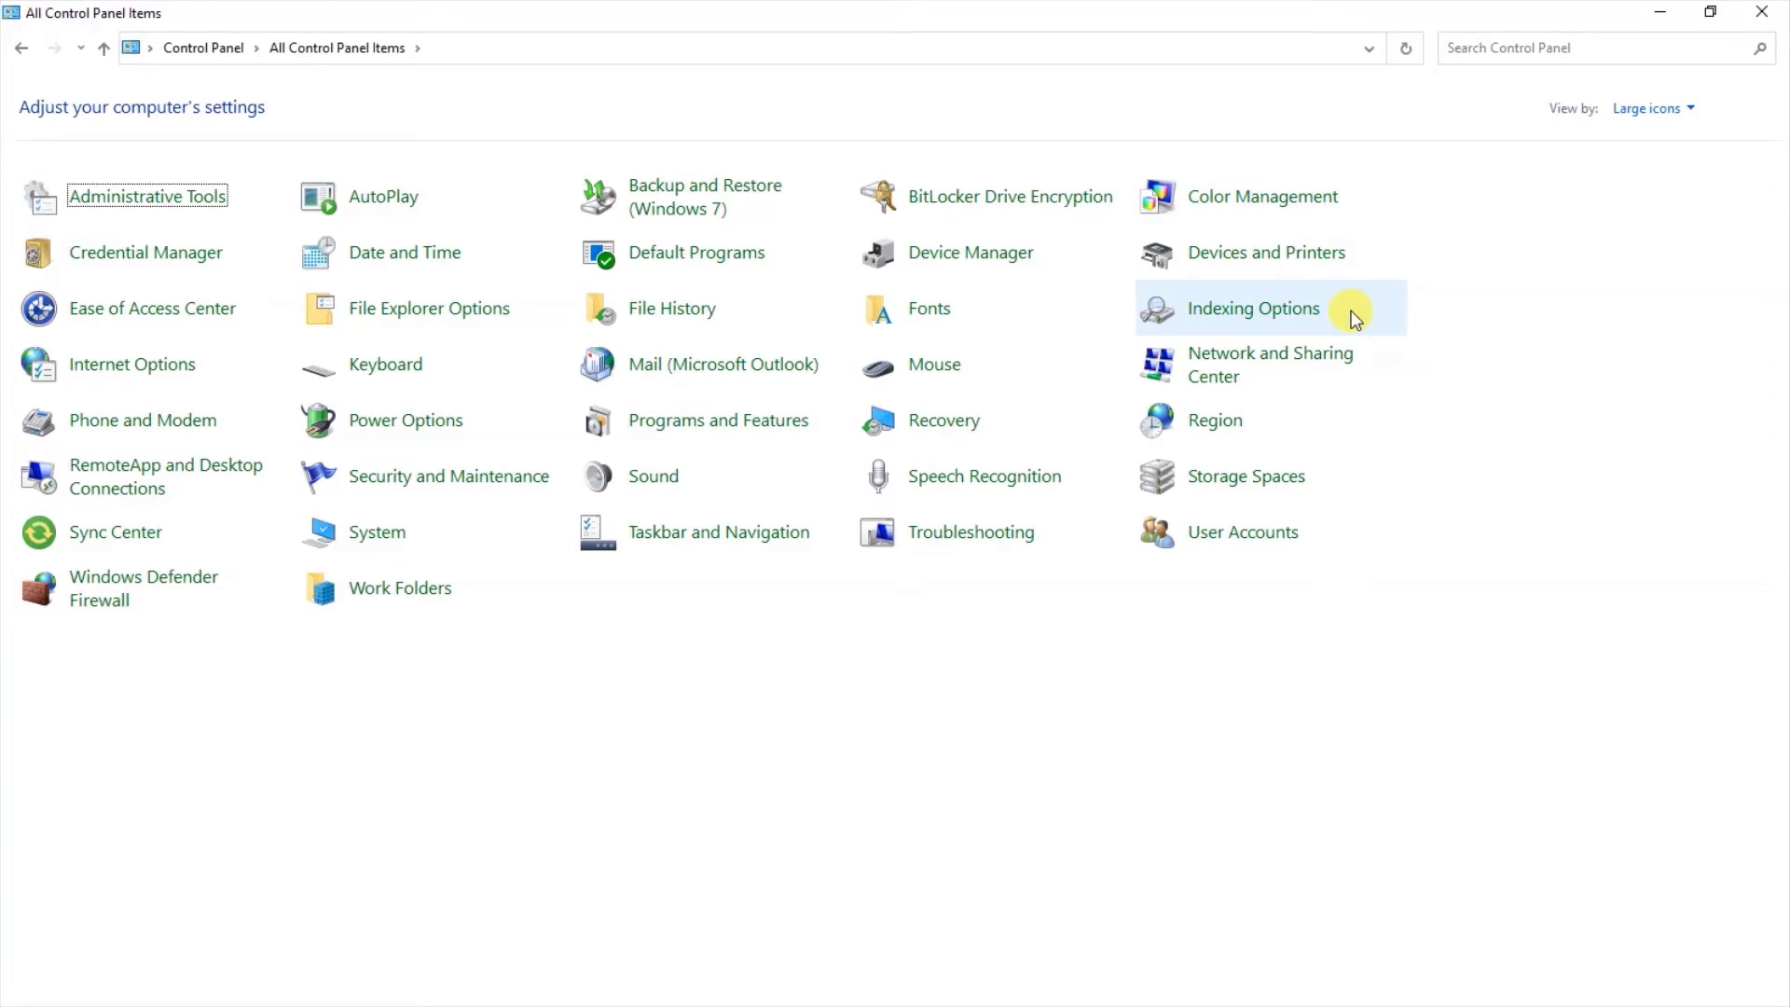
Step: Delete and rebuild the search index from the advanced settings of Indexing Options
{"action": "left_click", "coordinate": [1308, 325]}
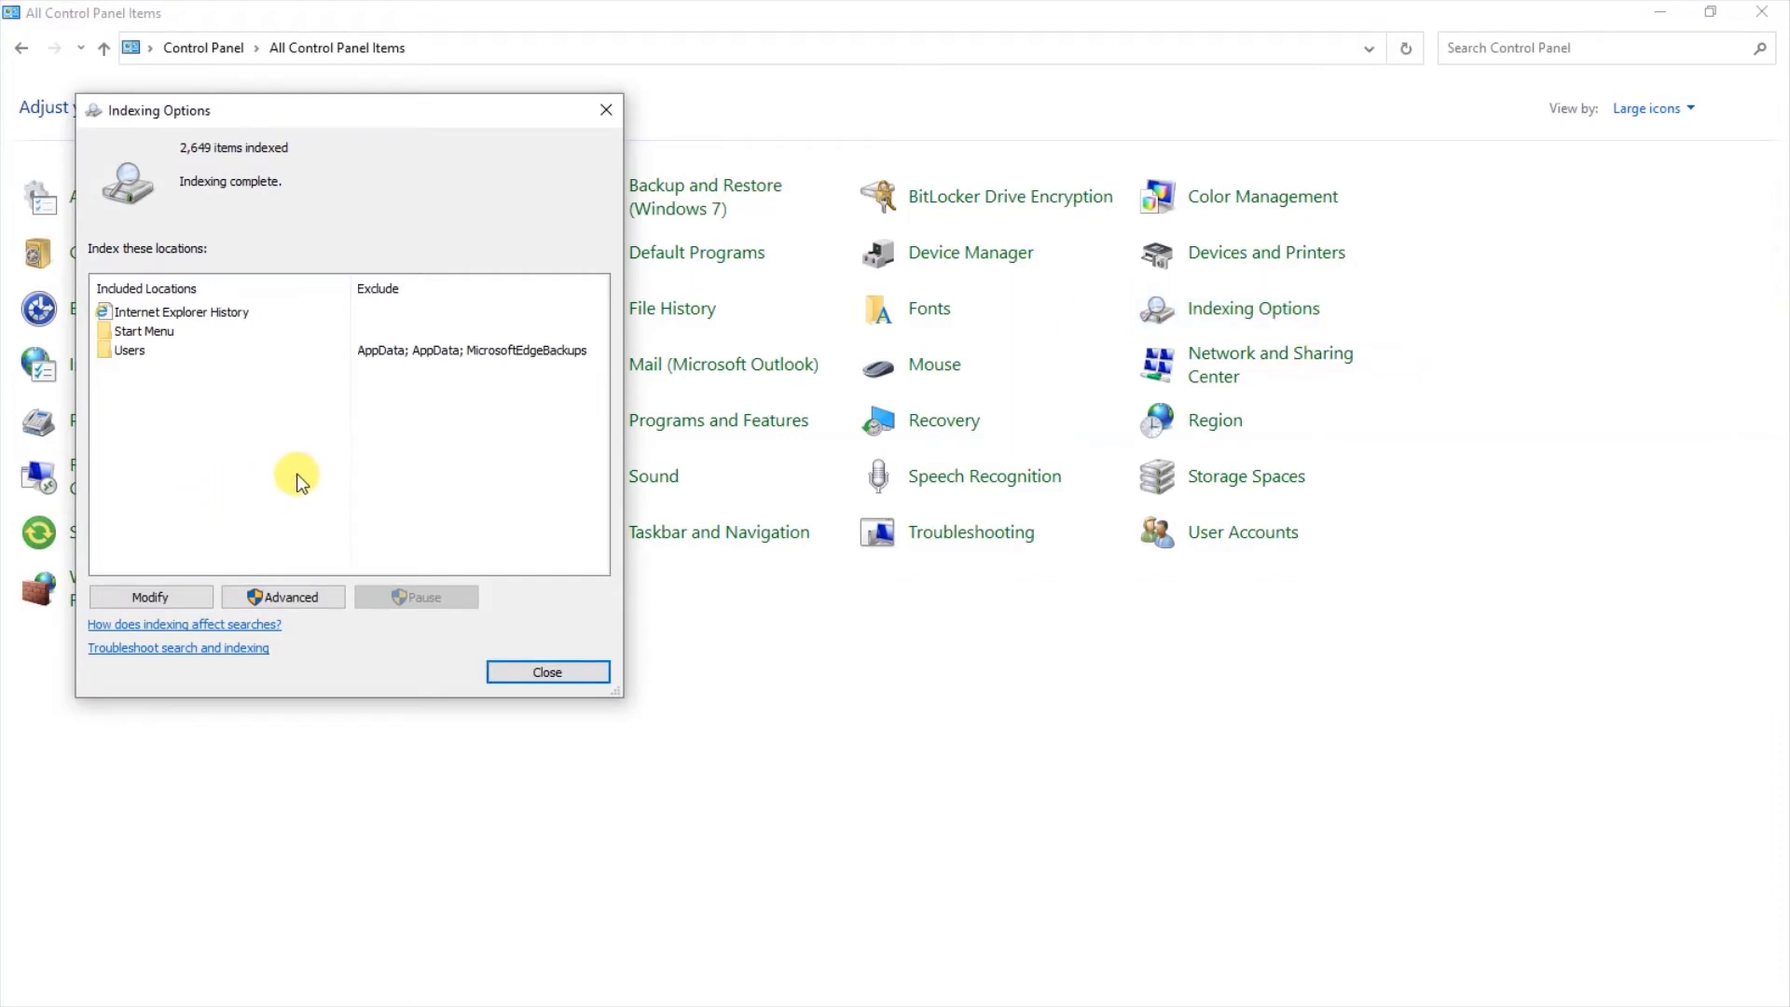
{"action": "left_click", "coordinate": [328, 605]}
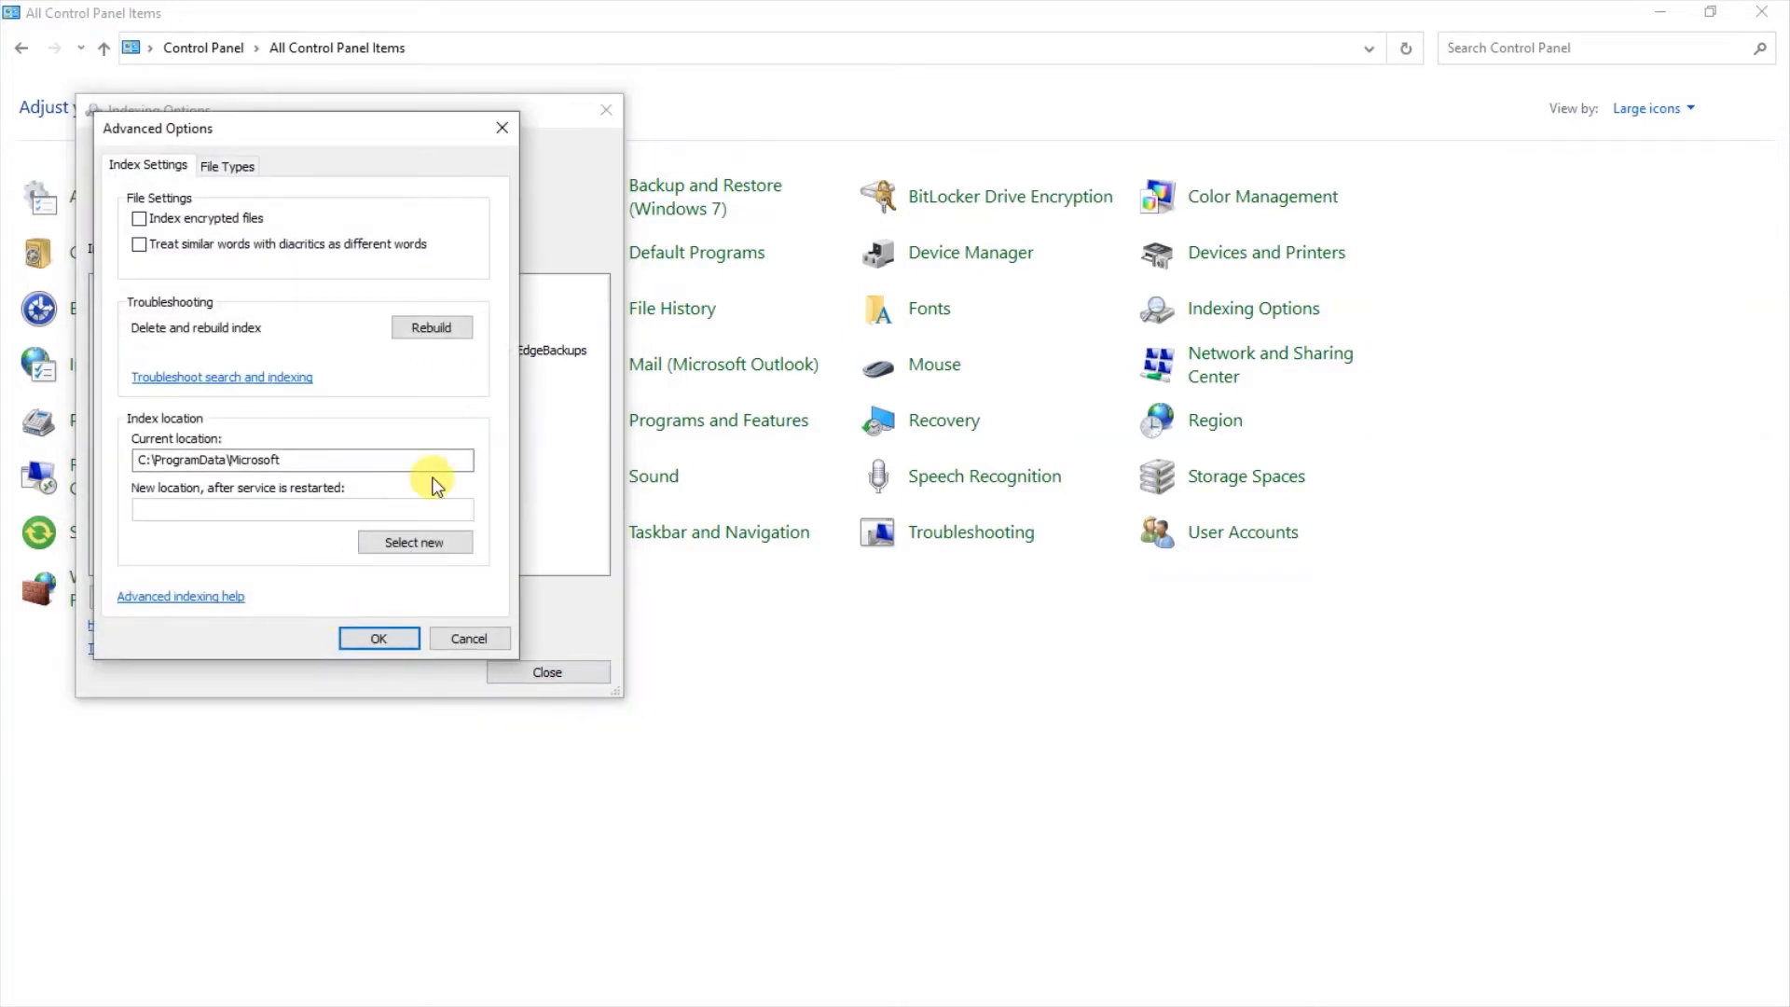
{"action": "left_click", "coordinate": [470, 335]}
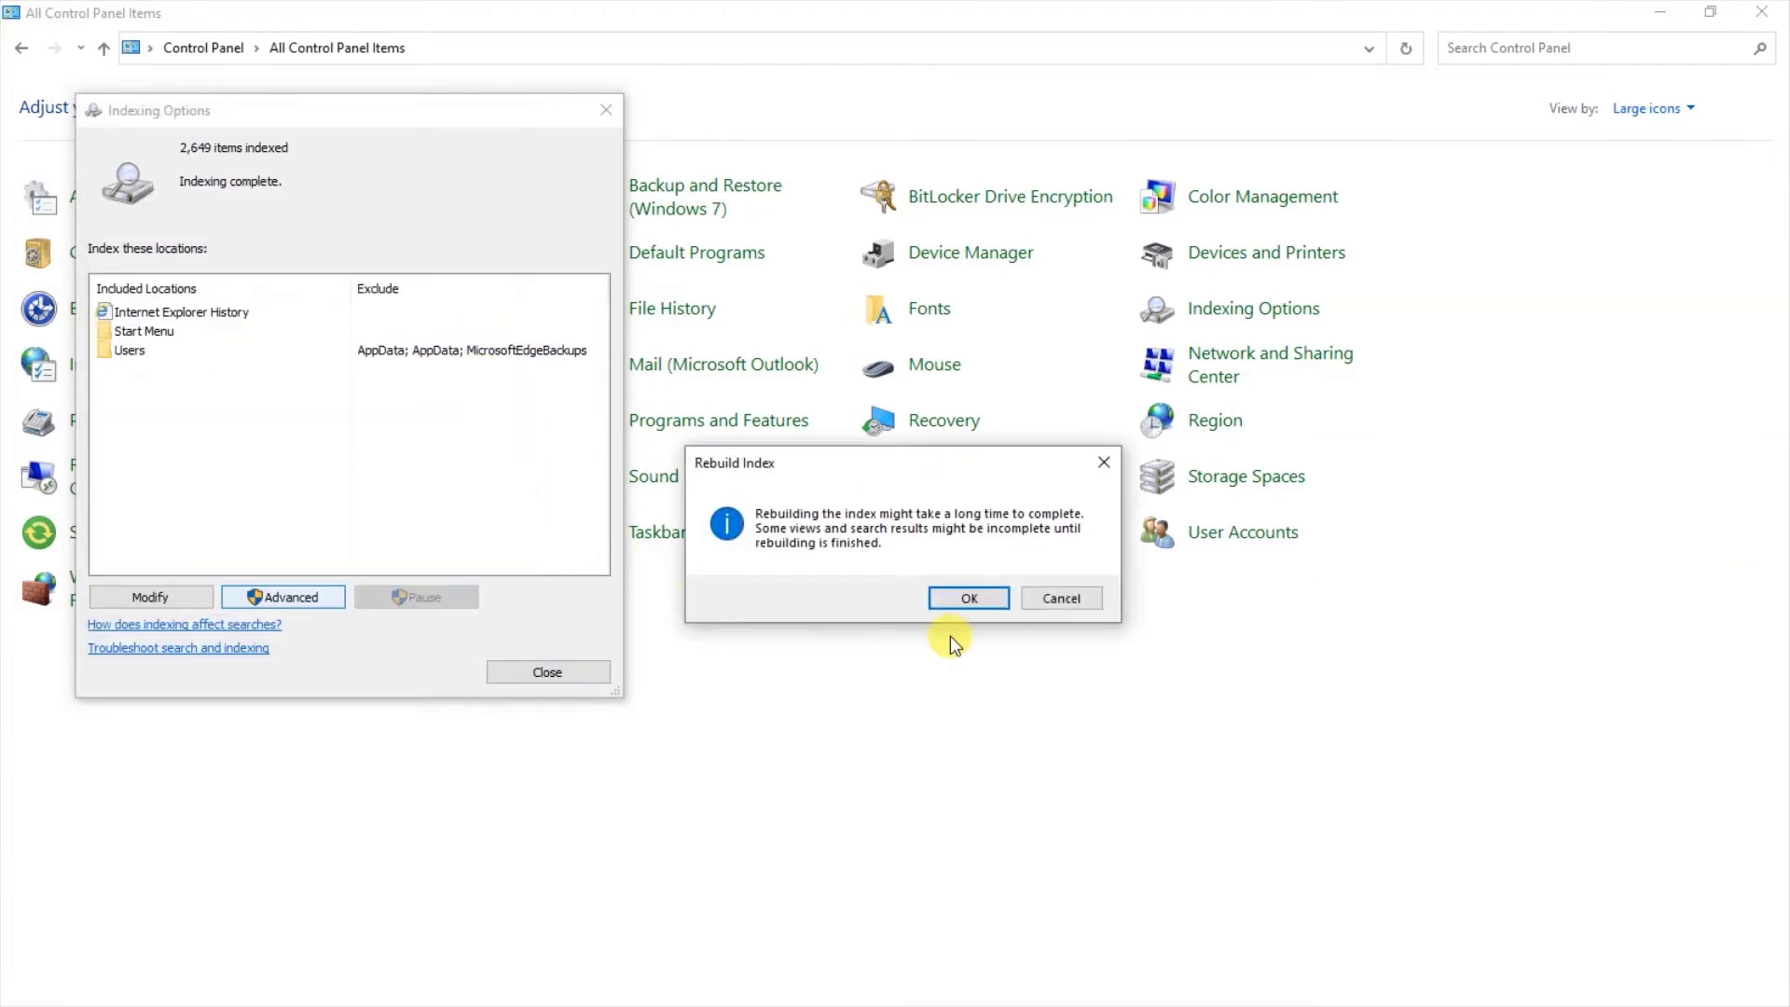
{"action": "left_click", "coordinate": [994, 603]}
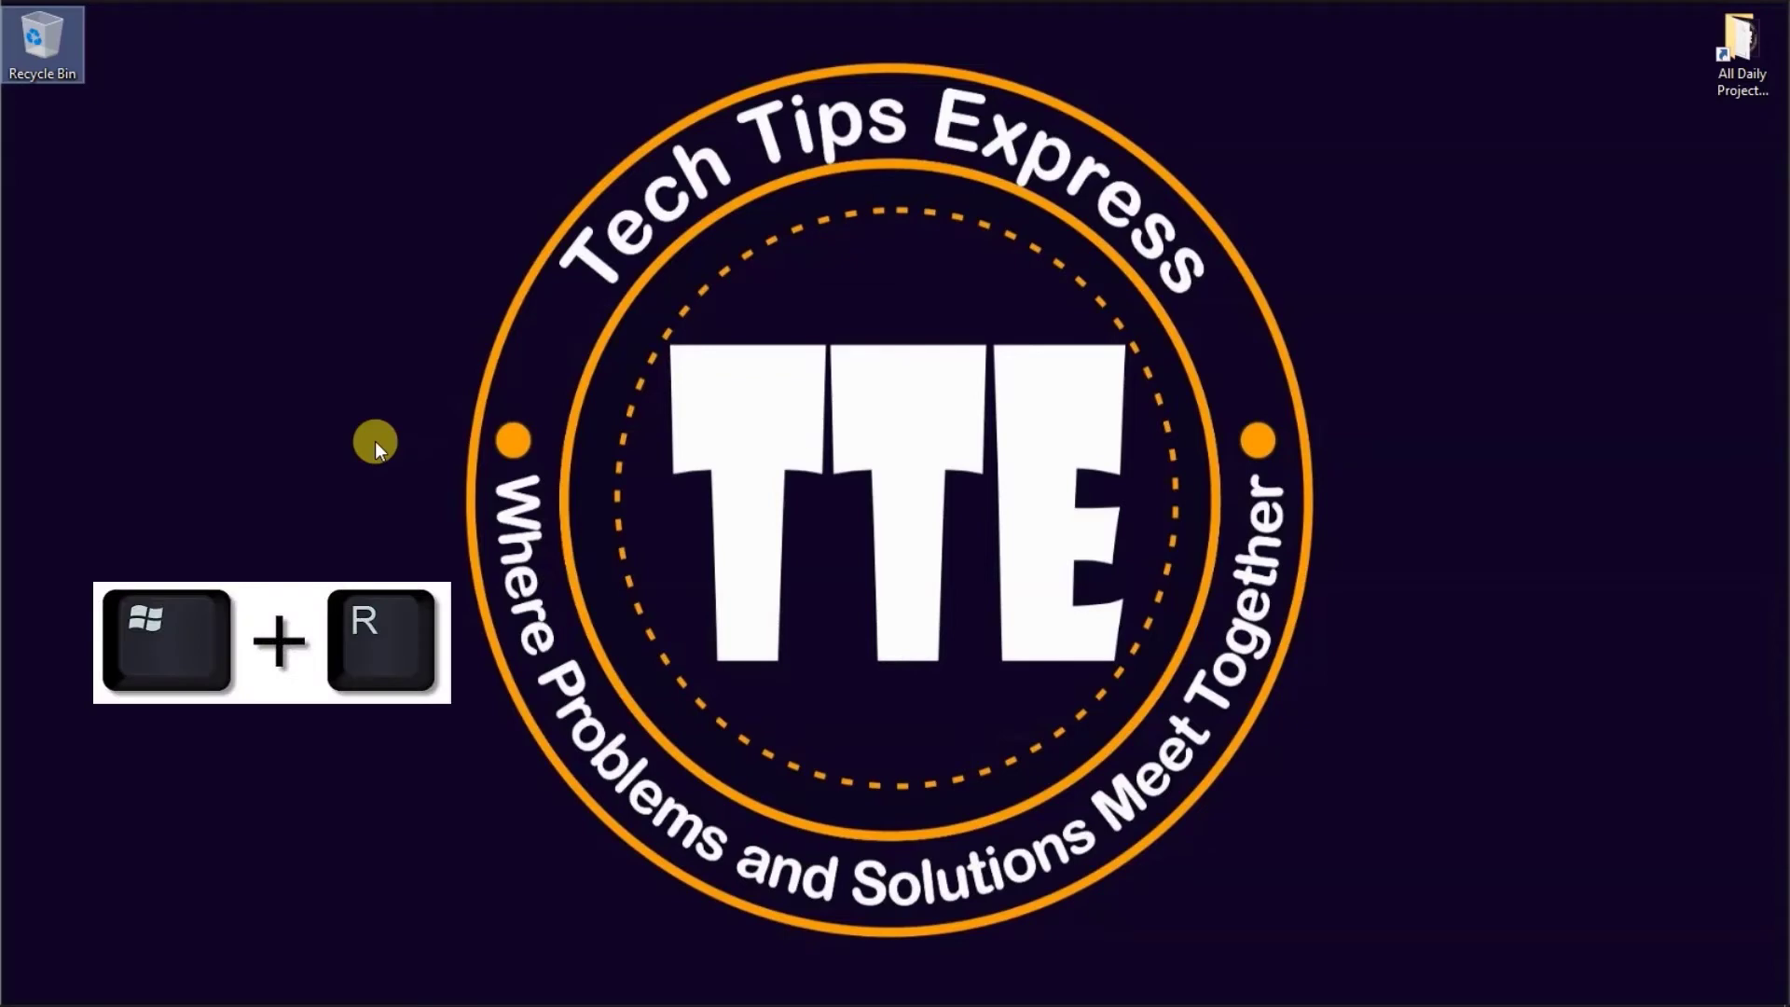
Step: Open Control Panel through the Run dialog and go to the installed updates list in Programs and Features
{"action": "key", "text": "super+r"}
{"action": "key", "text": "BackSpace"}
{"action": "type", "text": "con"}
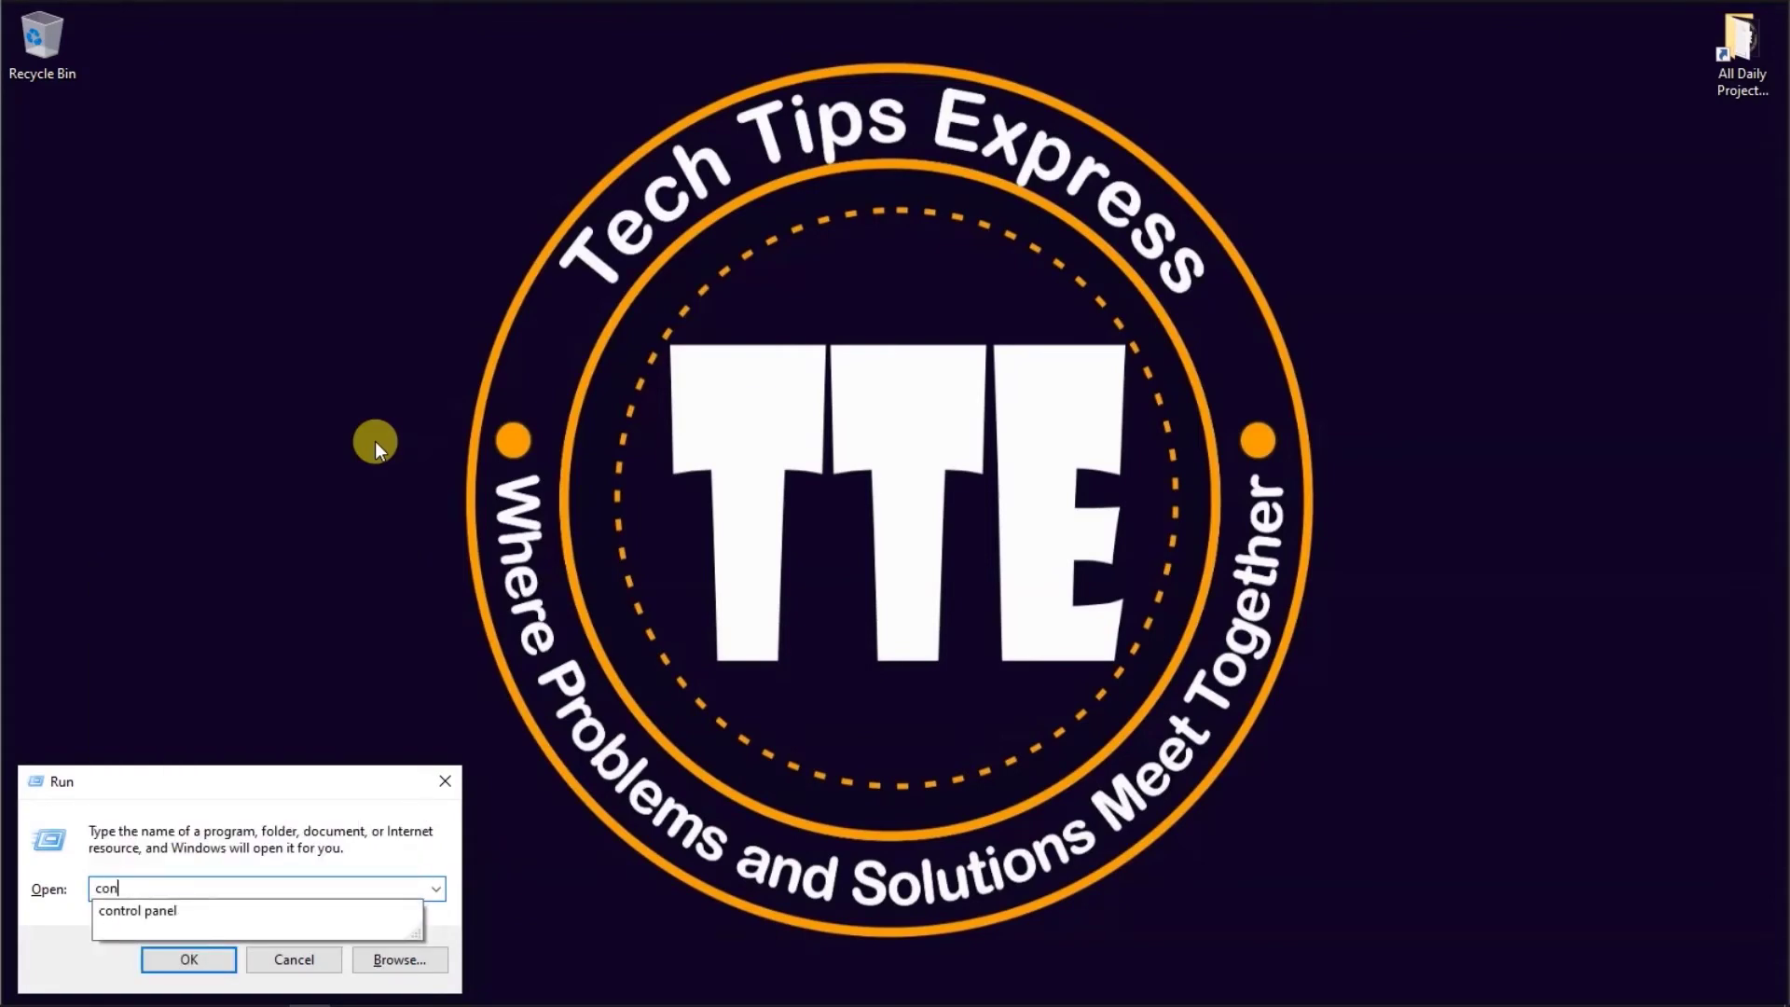
{"action": "key", "text": "Down"}
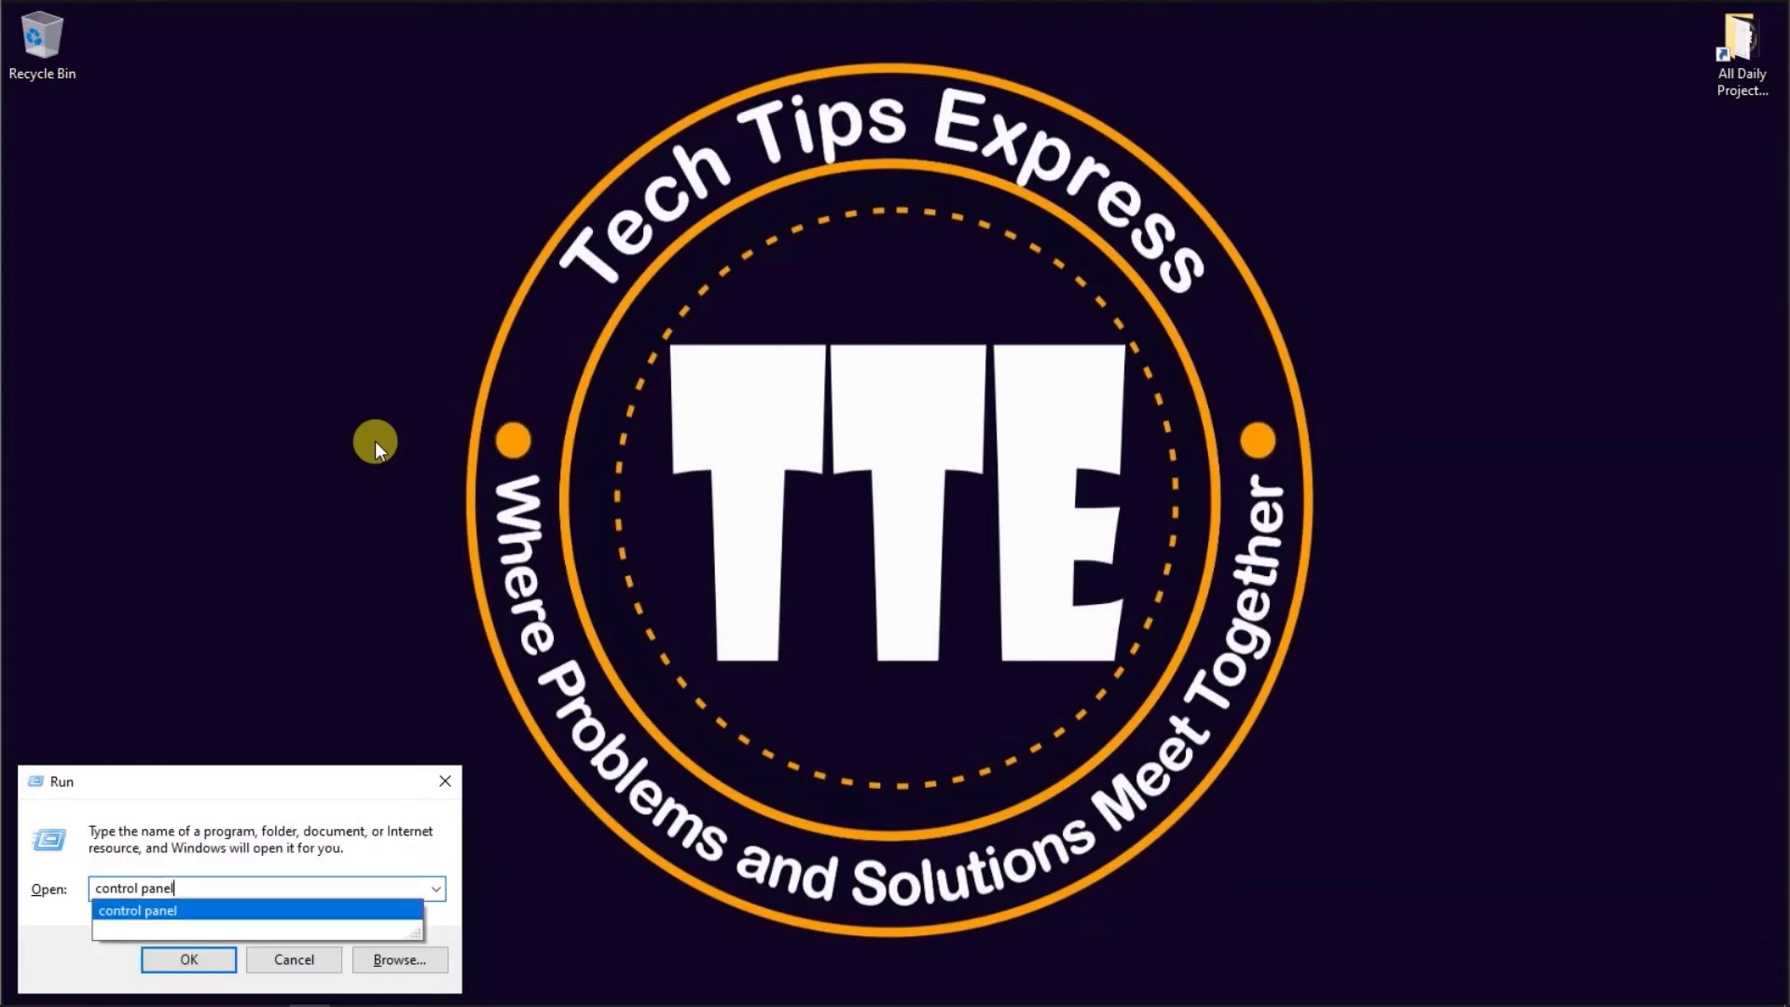
{"action": "key", "text": "Return"}
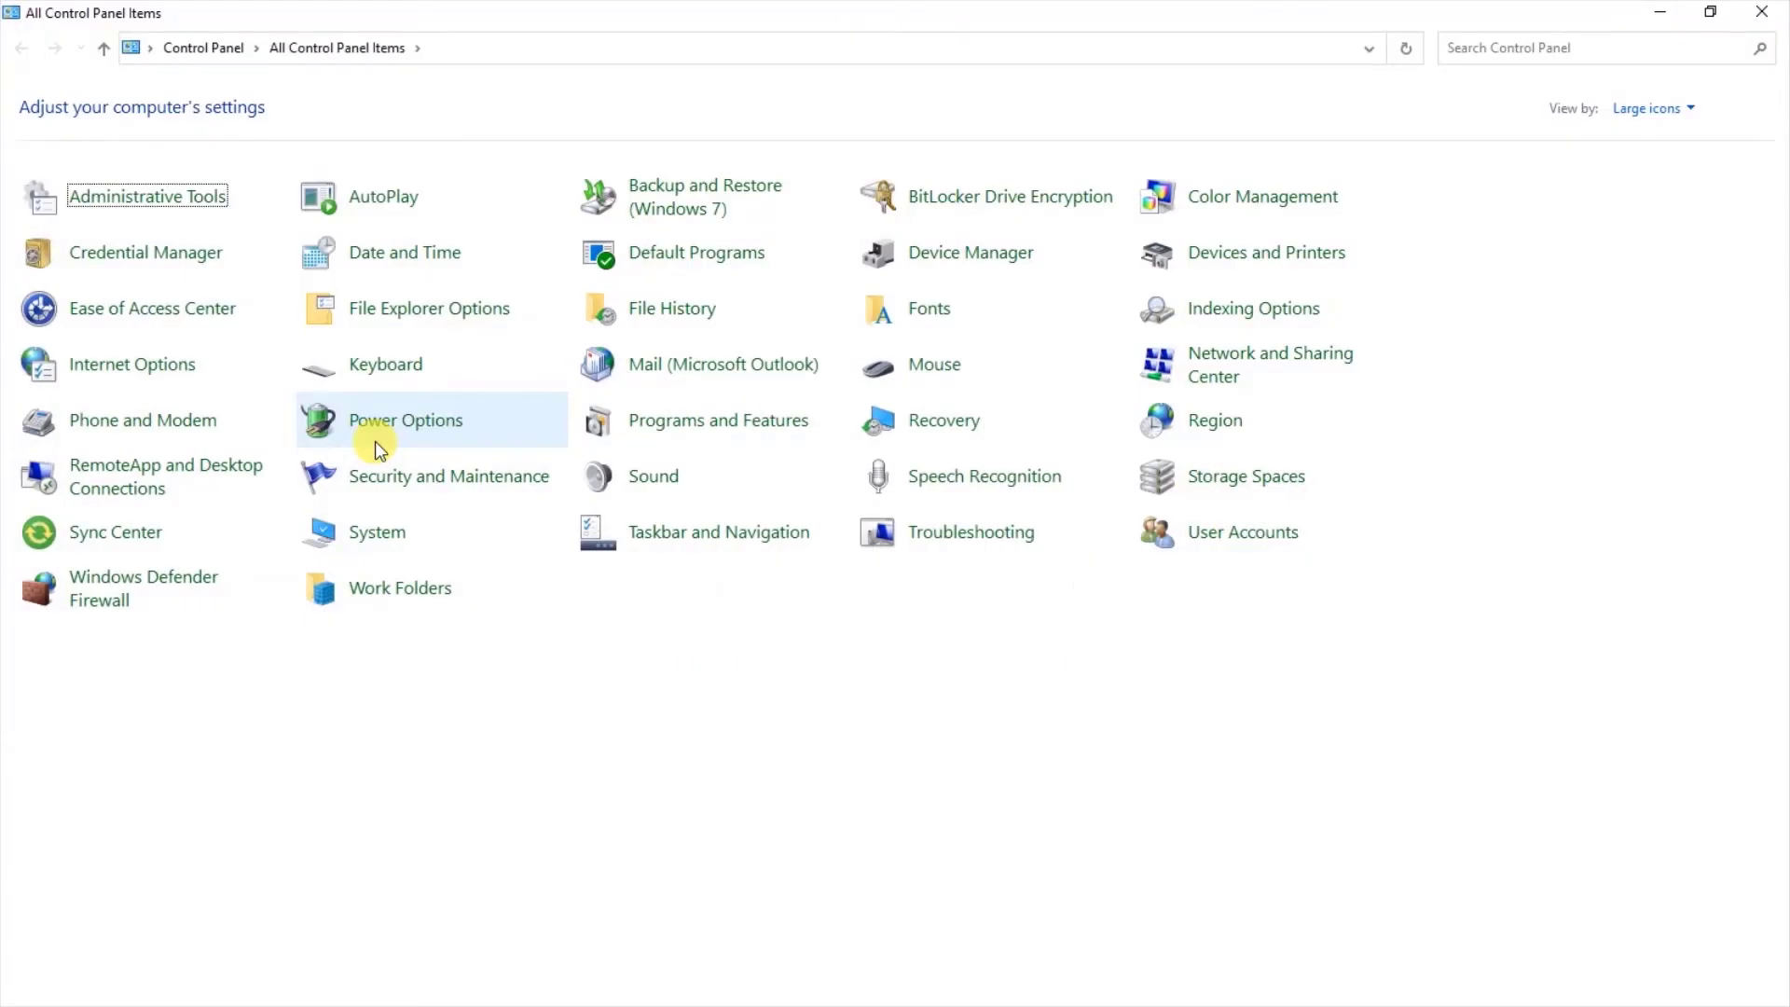
{"action": "left_click", "coordinate": [748, 435]}
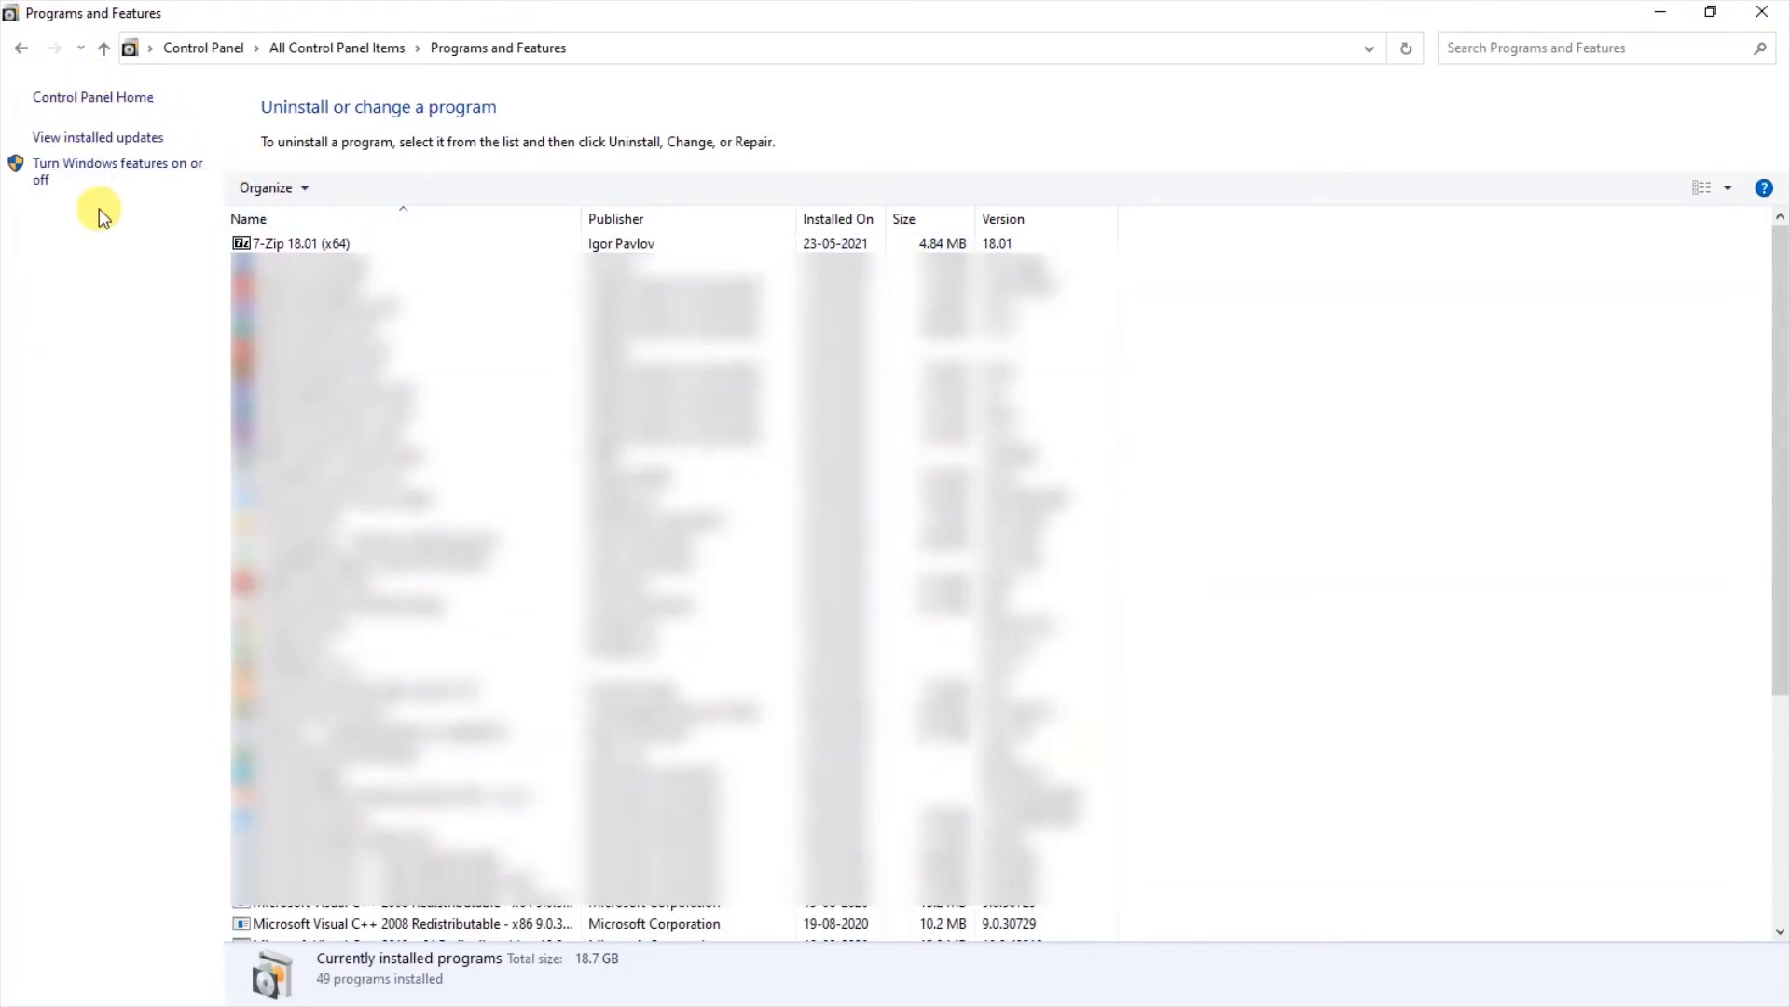
{"action": "left_click", "coordinate": [104, 141]}
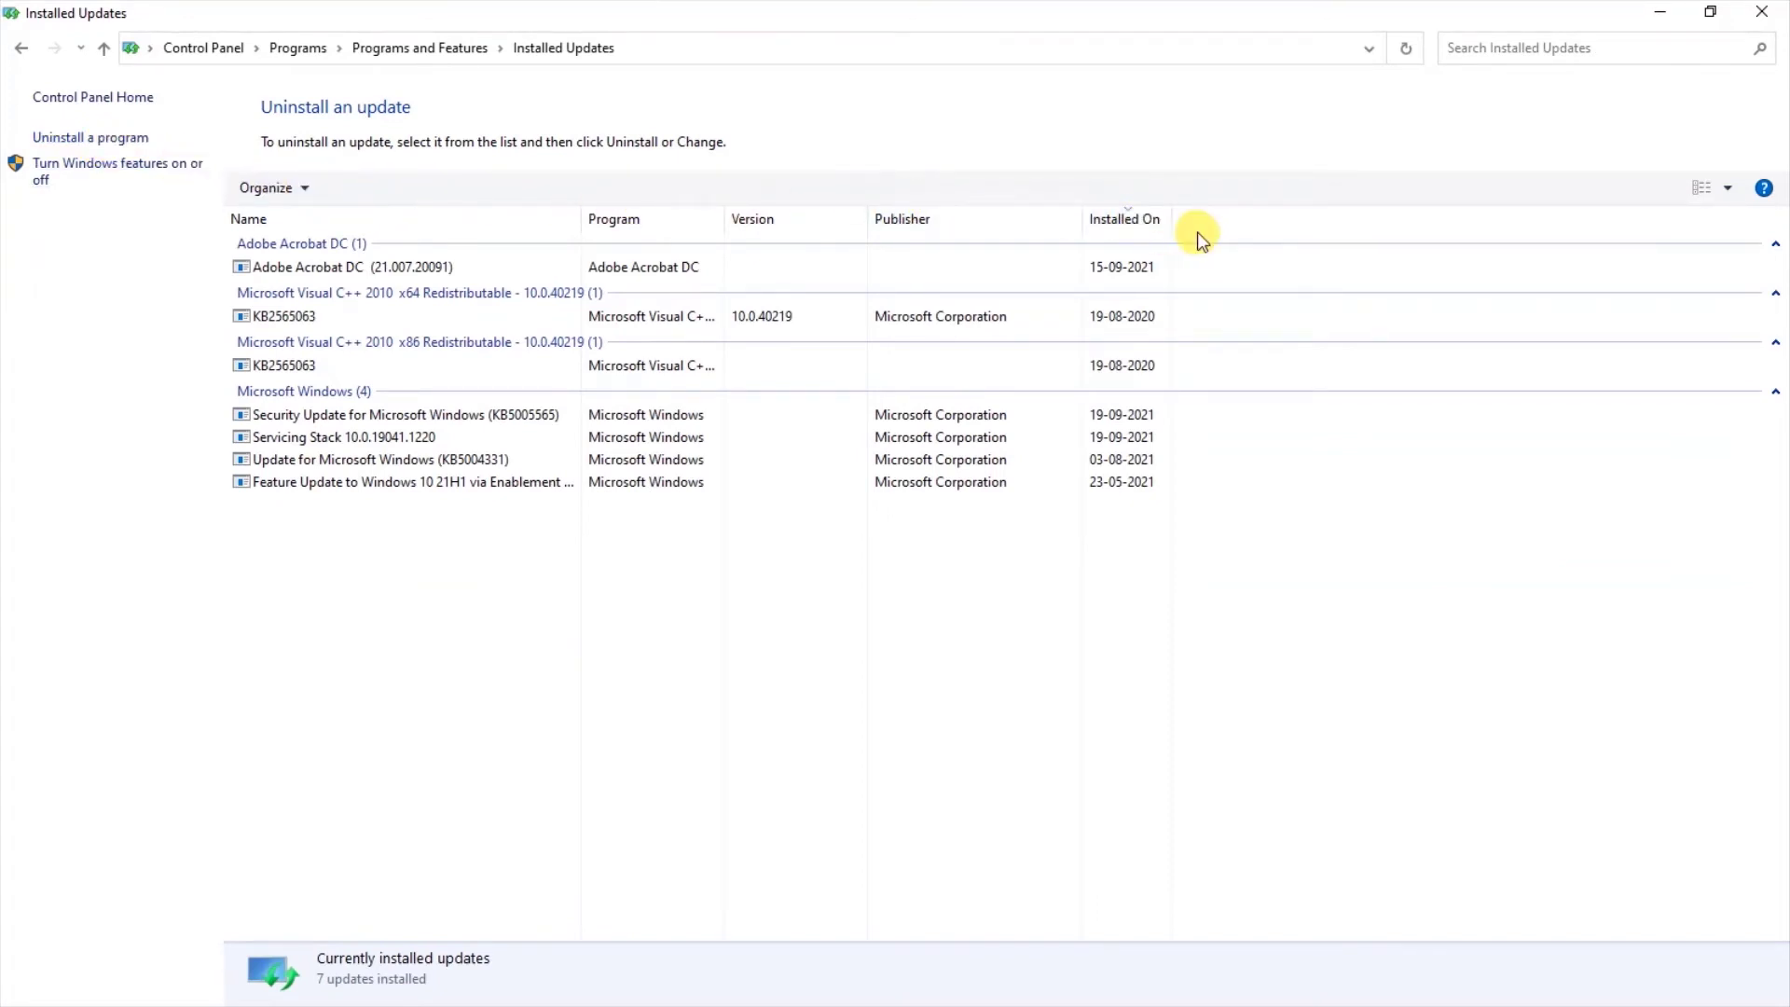
Step: Sort the installed updates by installation date, newest first, and select Security Update for Microsoft Windows (KB5005565)
{"action": "left_click", "coordinate": [1145, 226]}
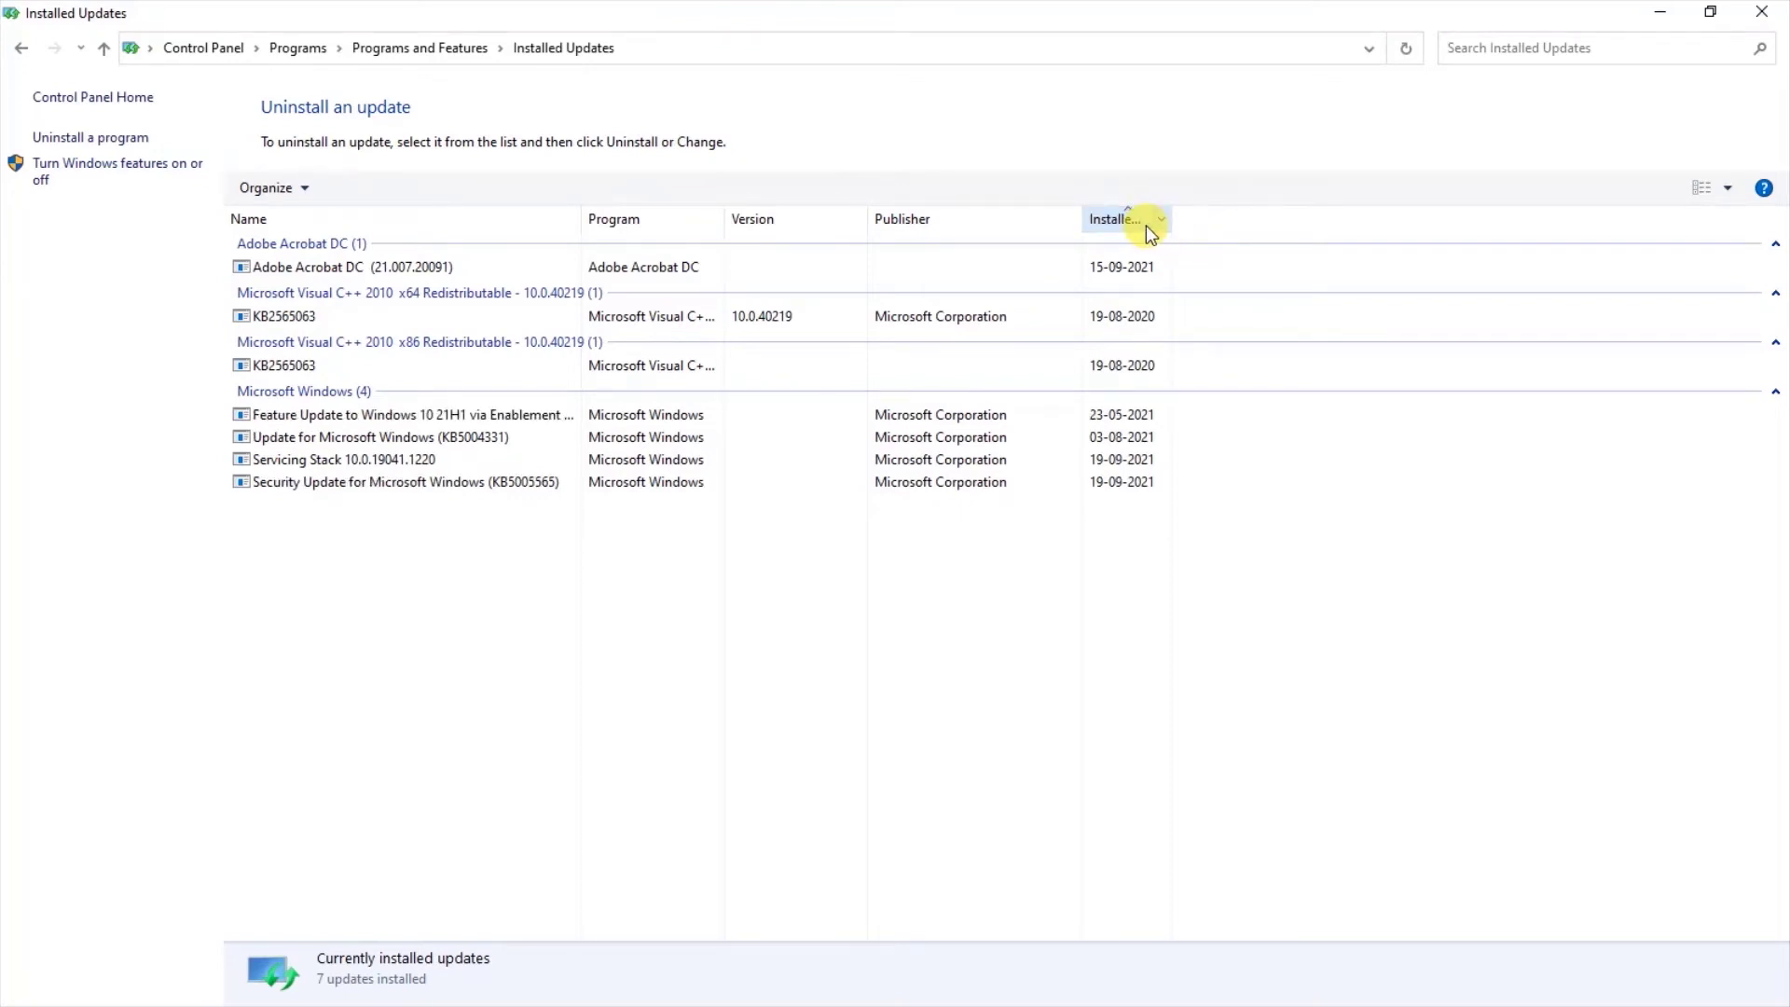
{"action": "left_click", "coordinate": [1146, 226]}
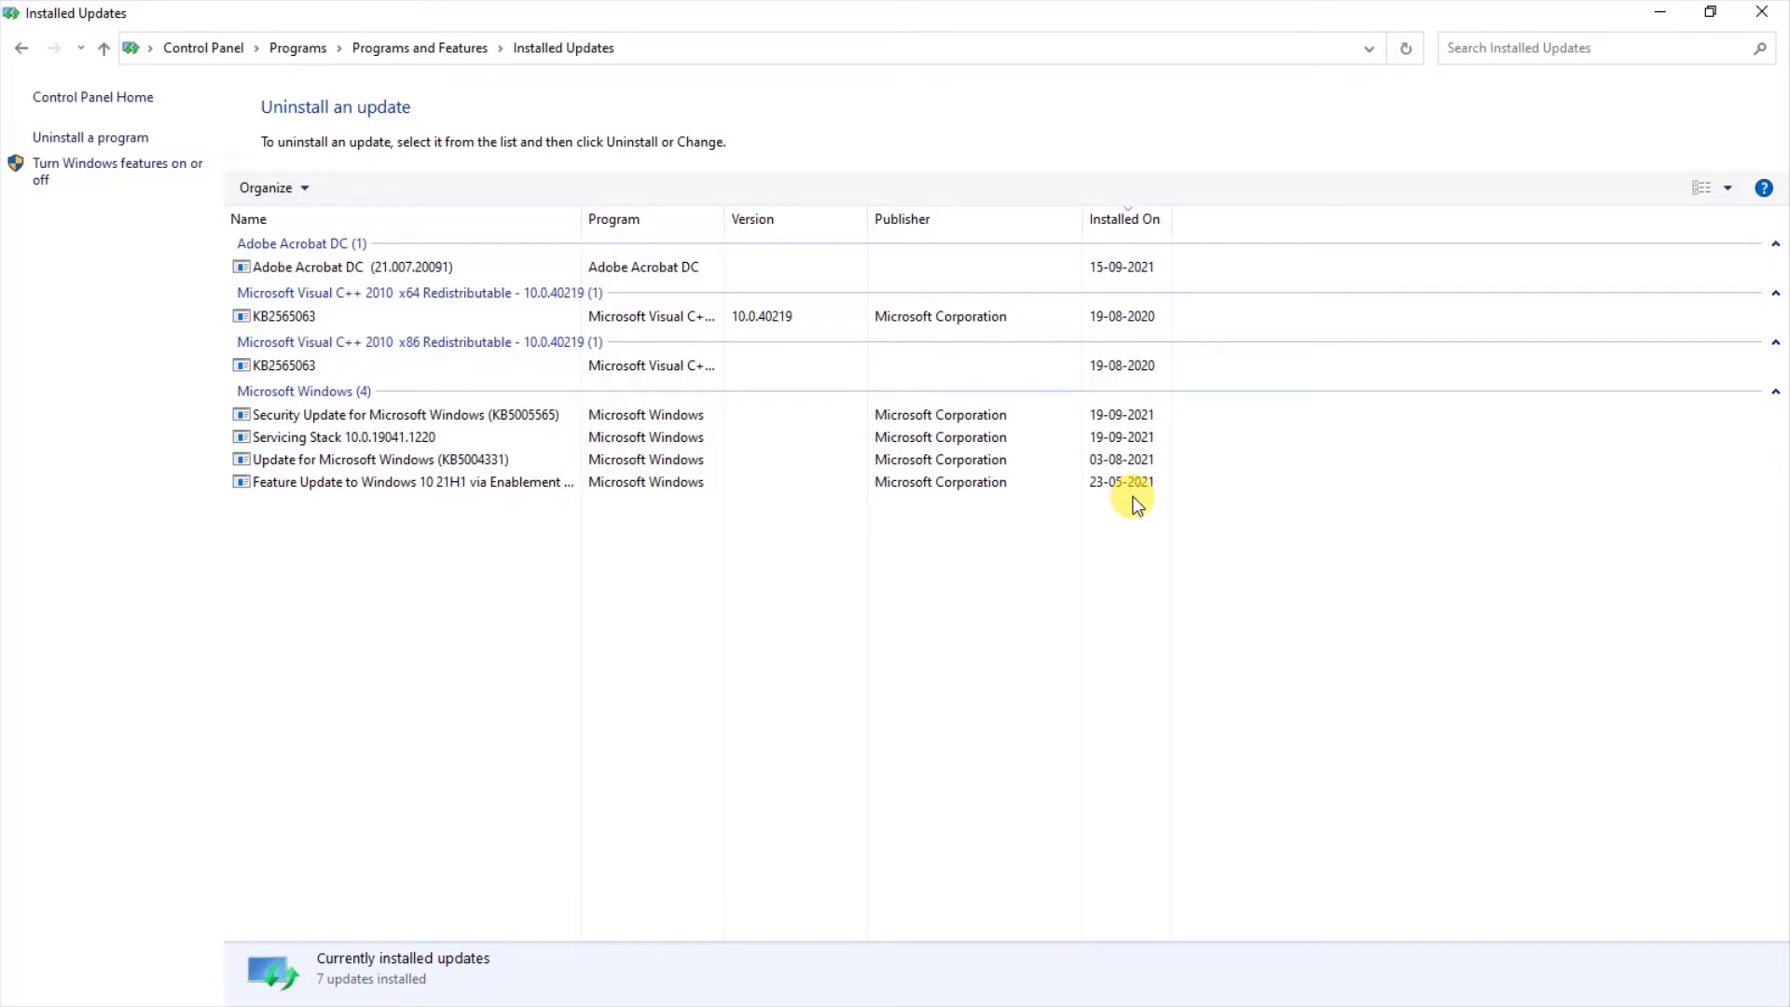
{"action": "left_click", "coordinate": [1117, 421]}
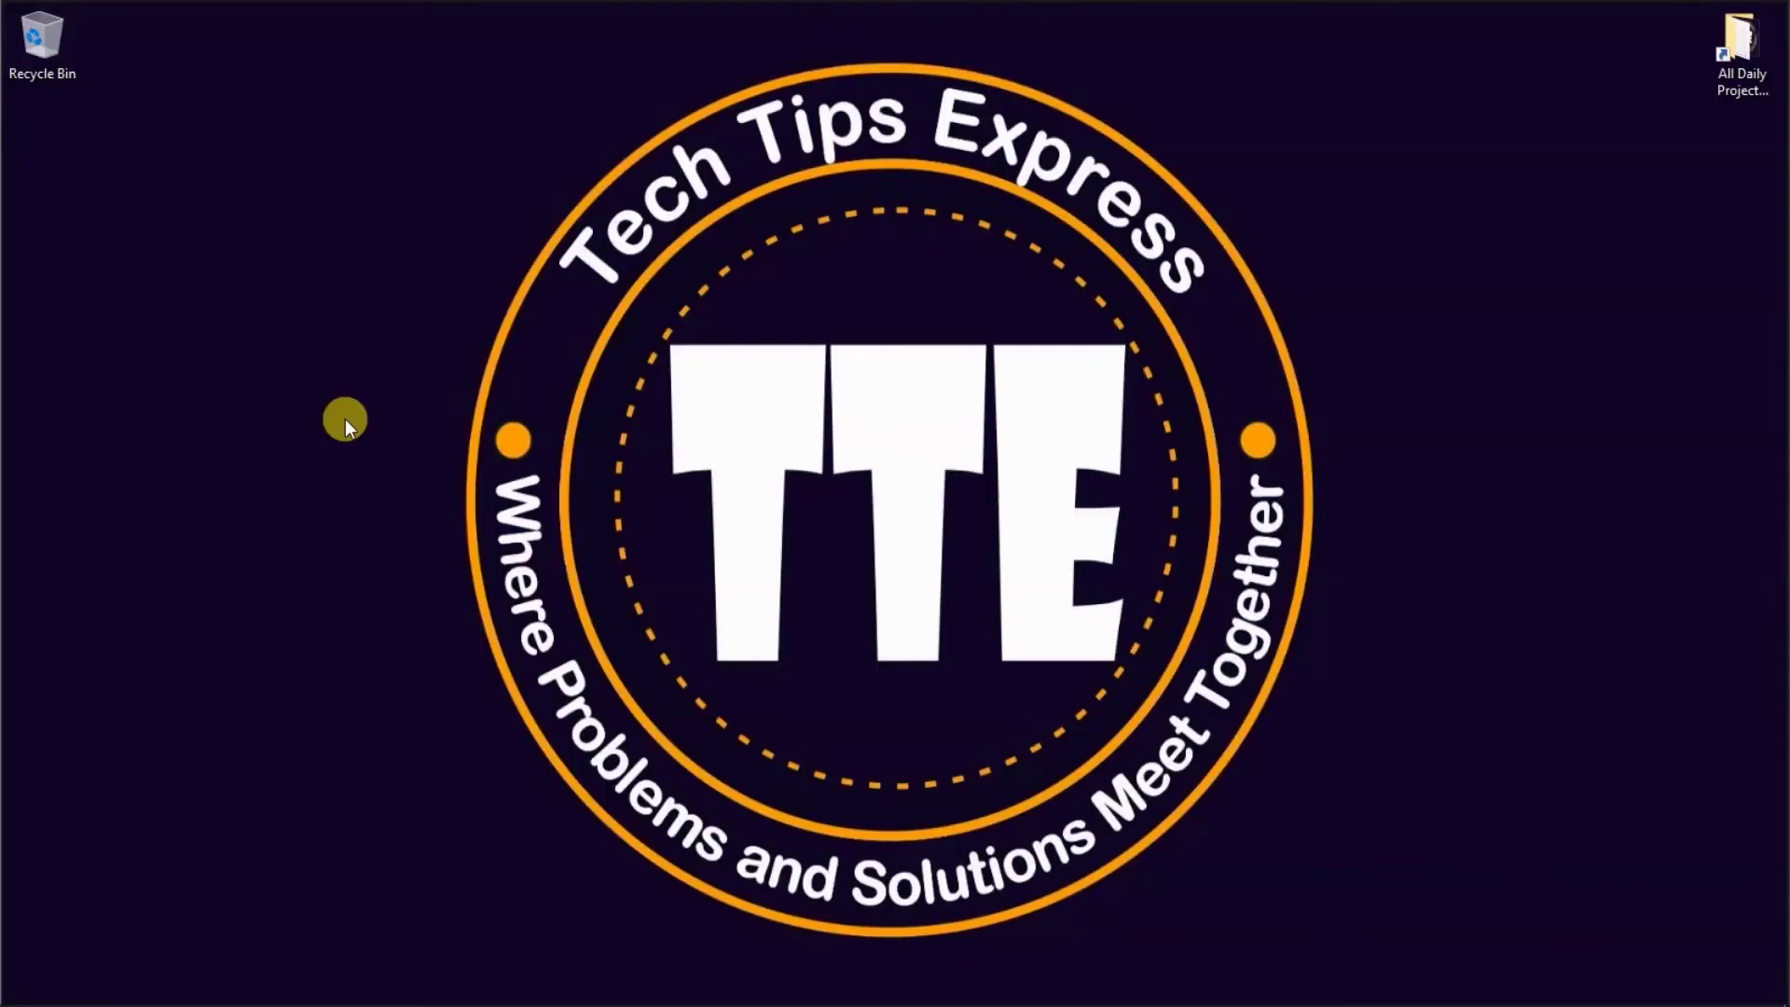
Step: Open the Background apps page in the Privacy section of Windows Settings
{"action": "mouse_move", "coordinate": [13, 1002]}
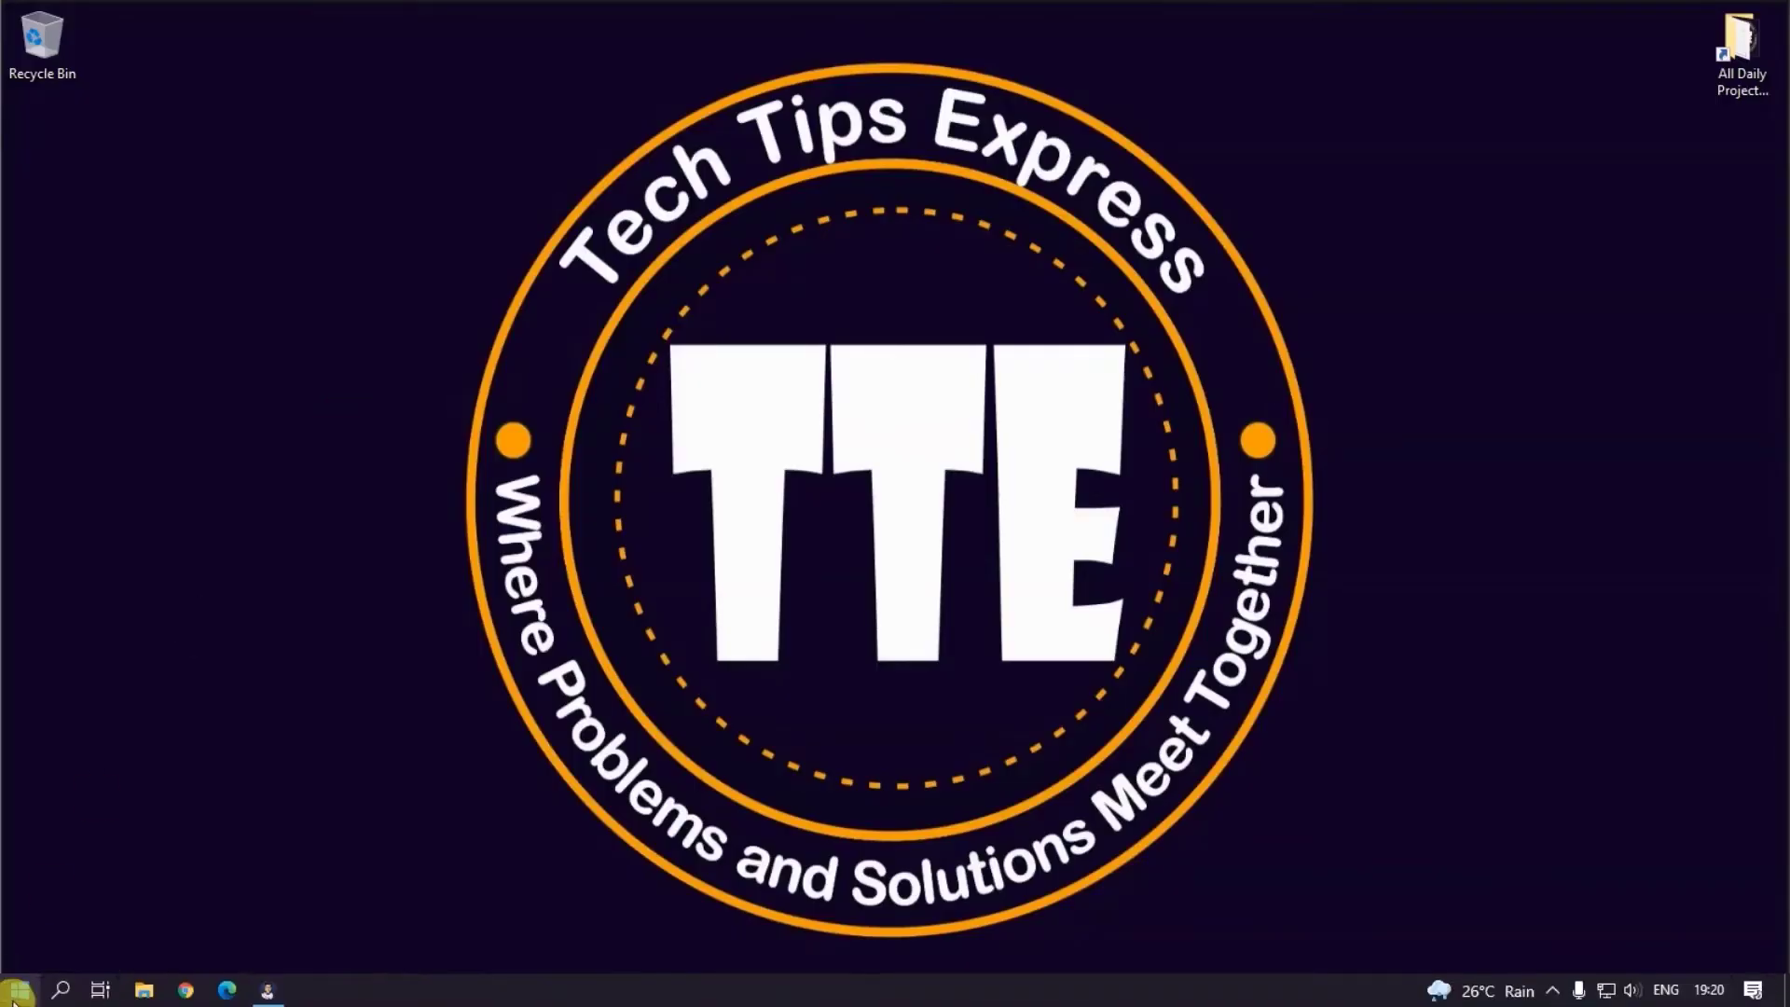
{"action": "right_click", "coordinate": [12, 1001]}
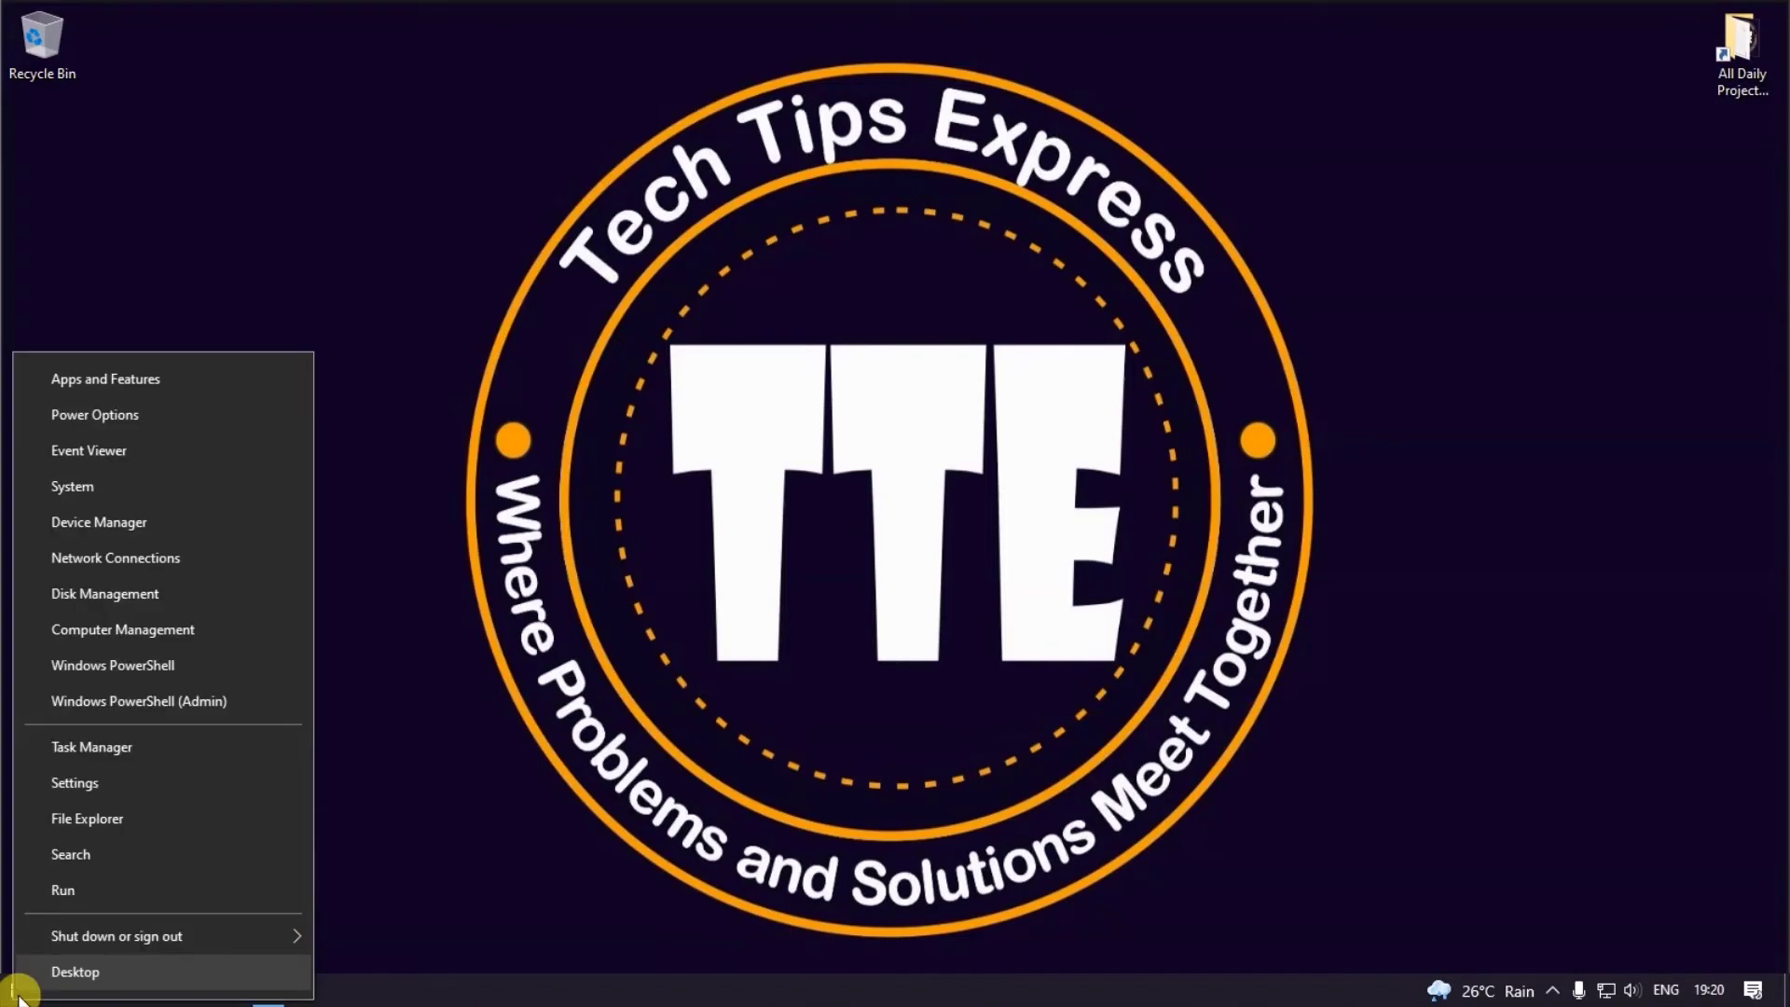
{"action": "left_click", "coordinate": [145, 789]}
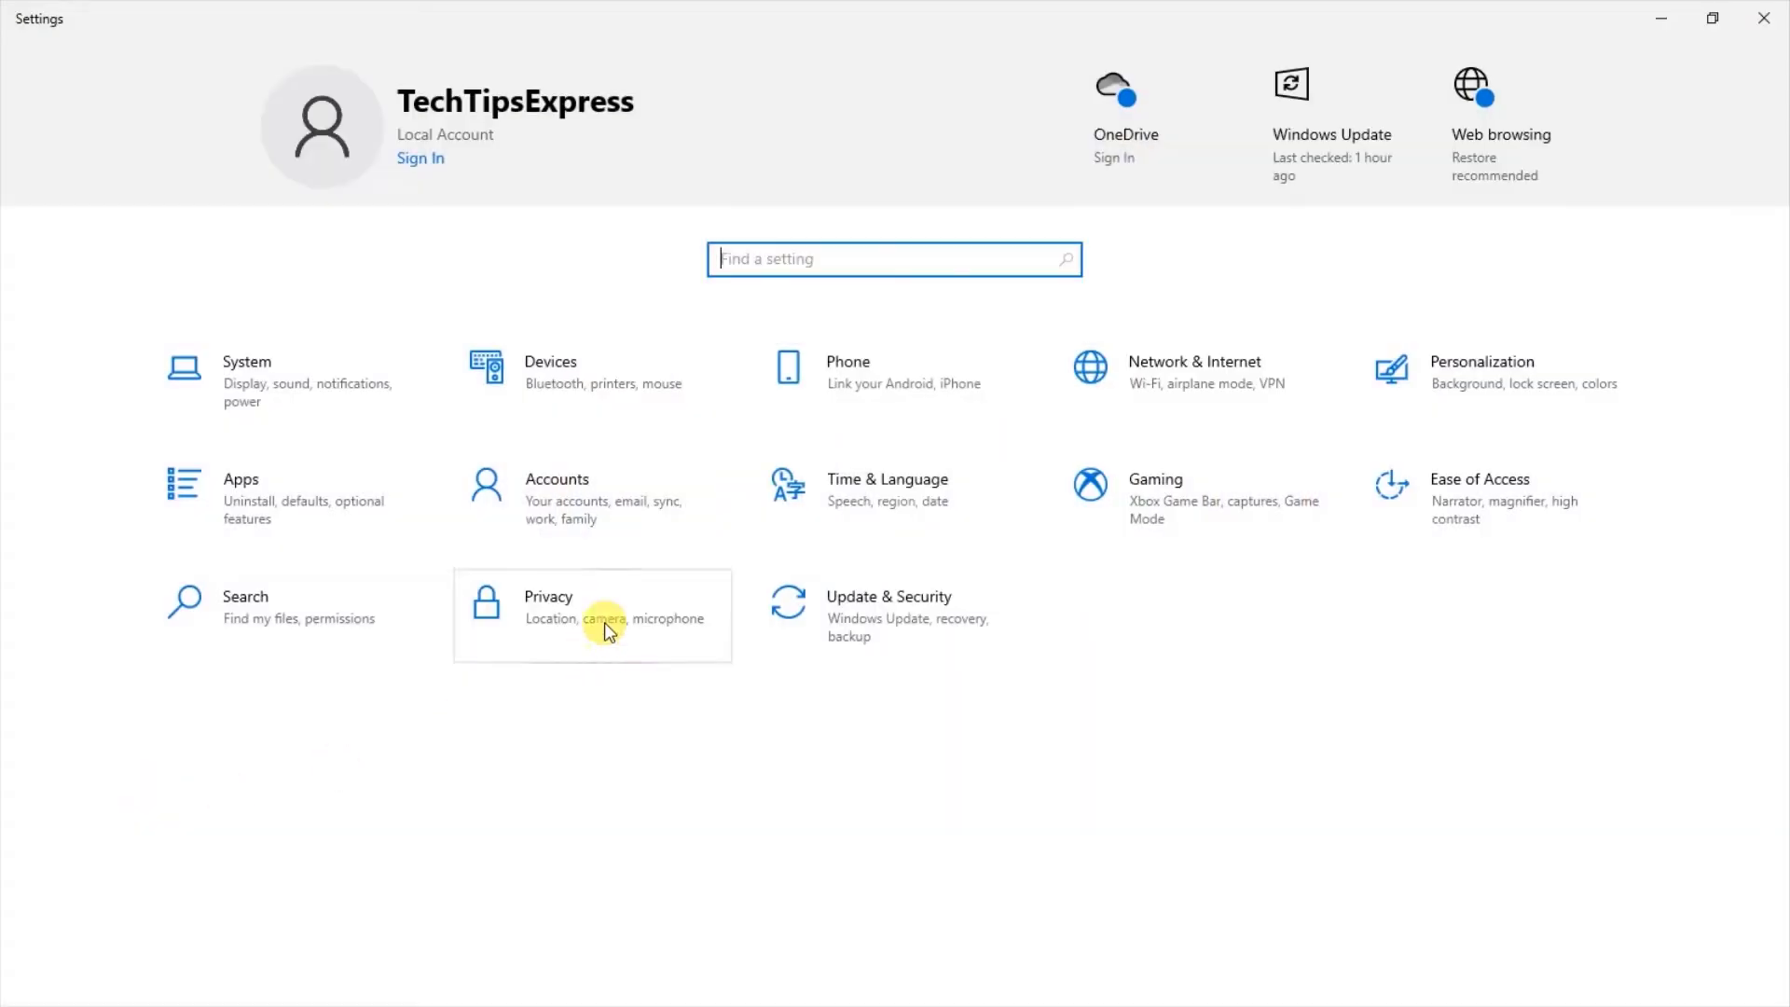
{"action": "left_click", "coordinate": [605, 621]}
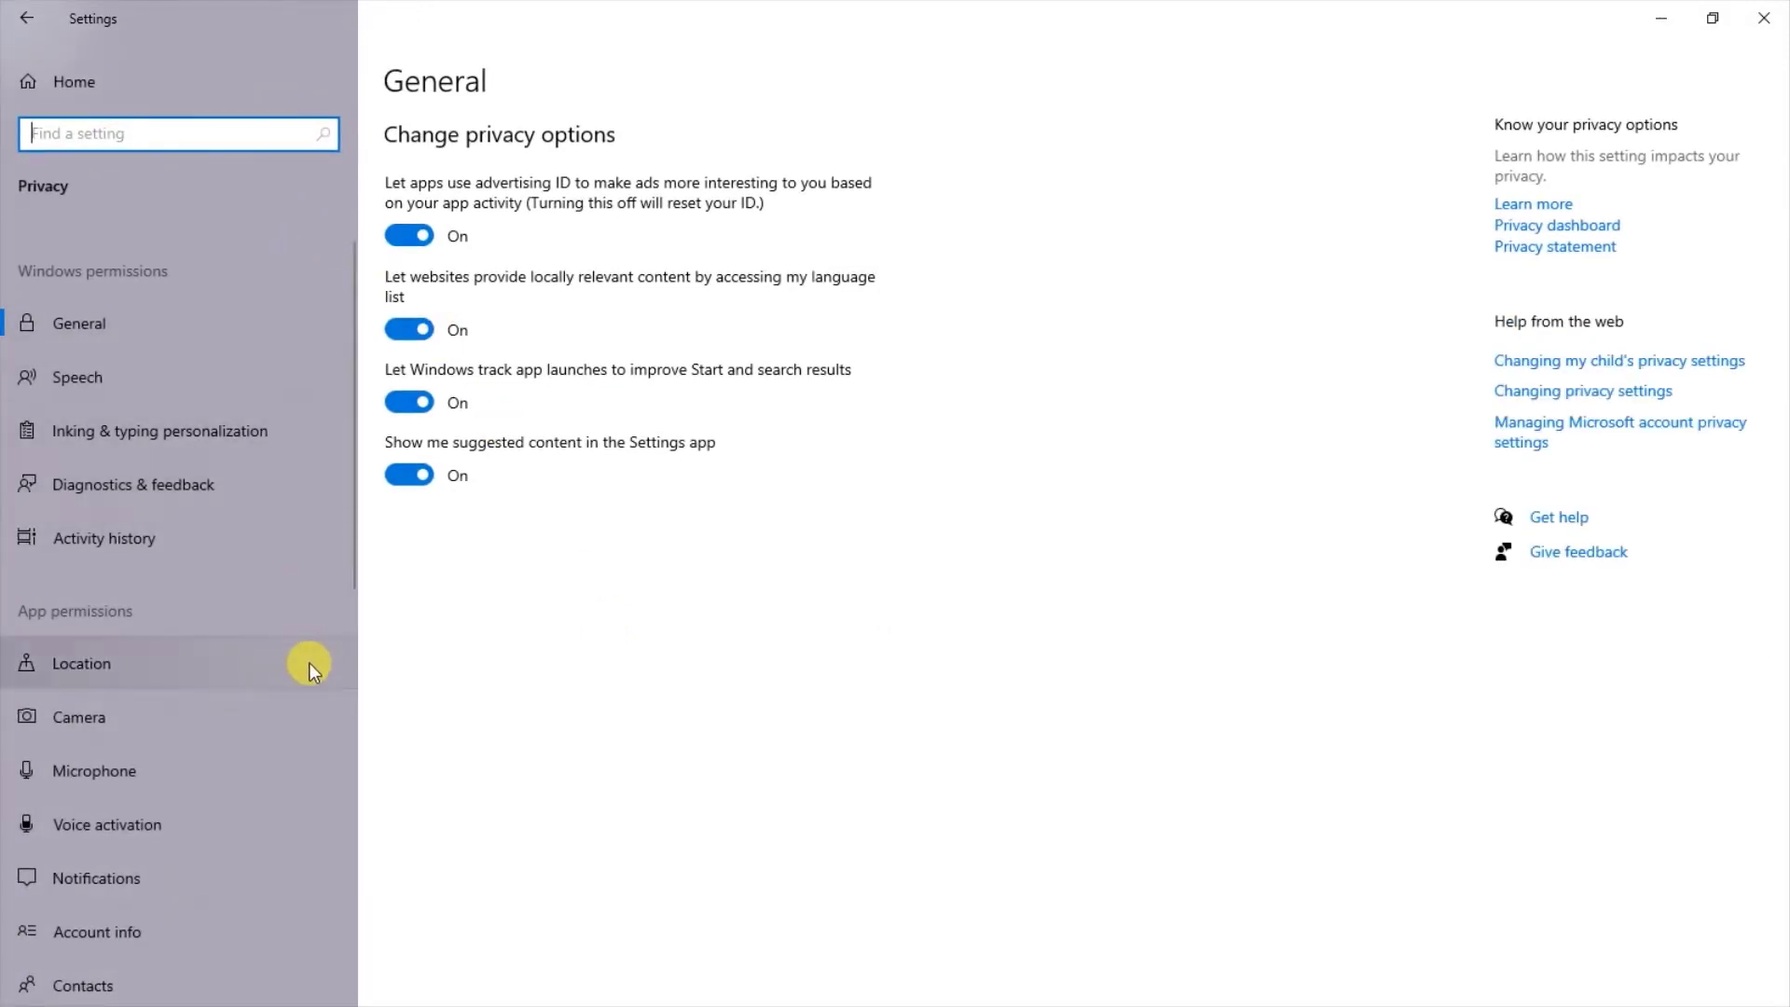
{"action": "scroll", "coordinate": [309, 663], "scroll_direction": "down", "scroll_amount": 5}
{"action": "scroll", "coordinate": [310, 663], "scroll_direction": "down", "scroll_amount": 4}
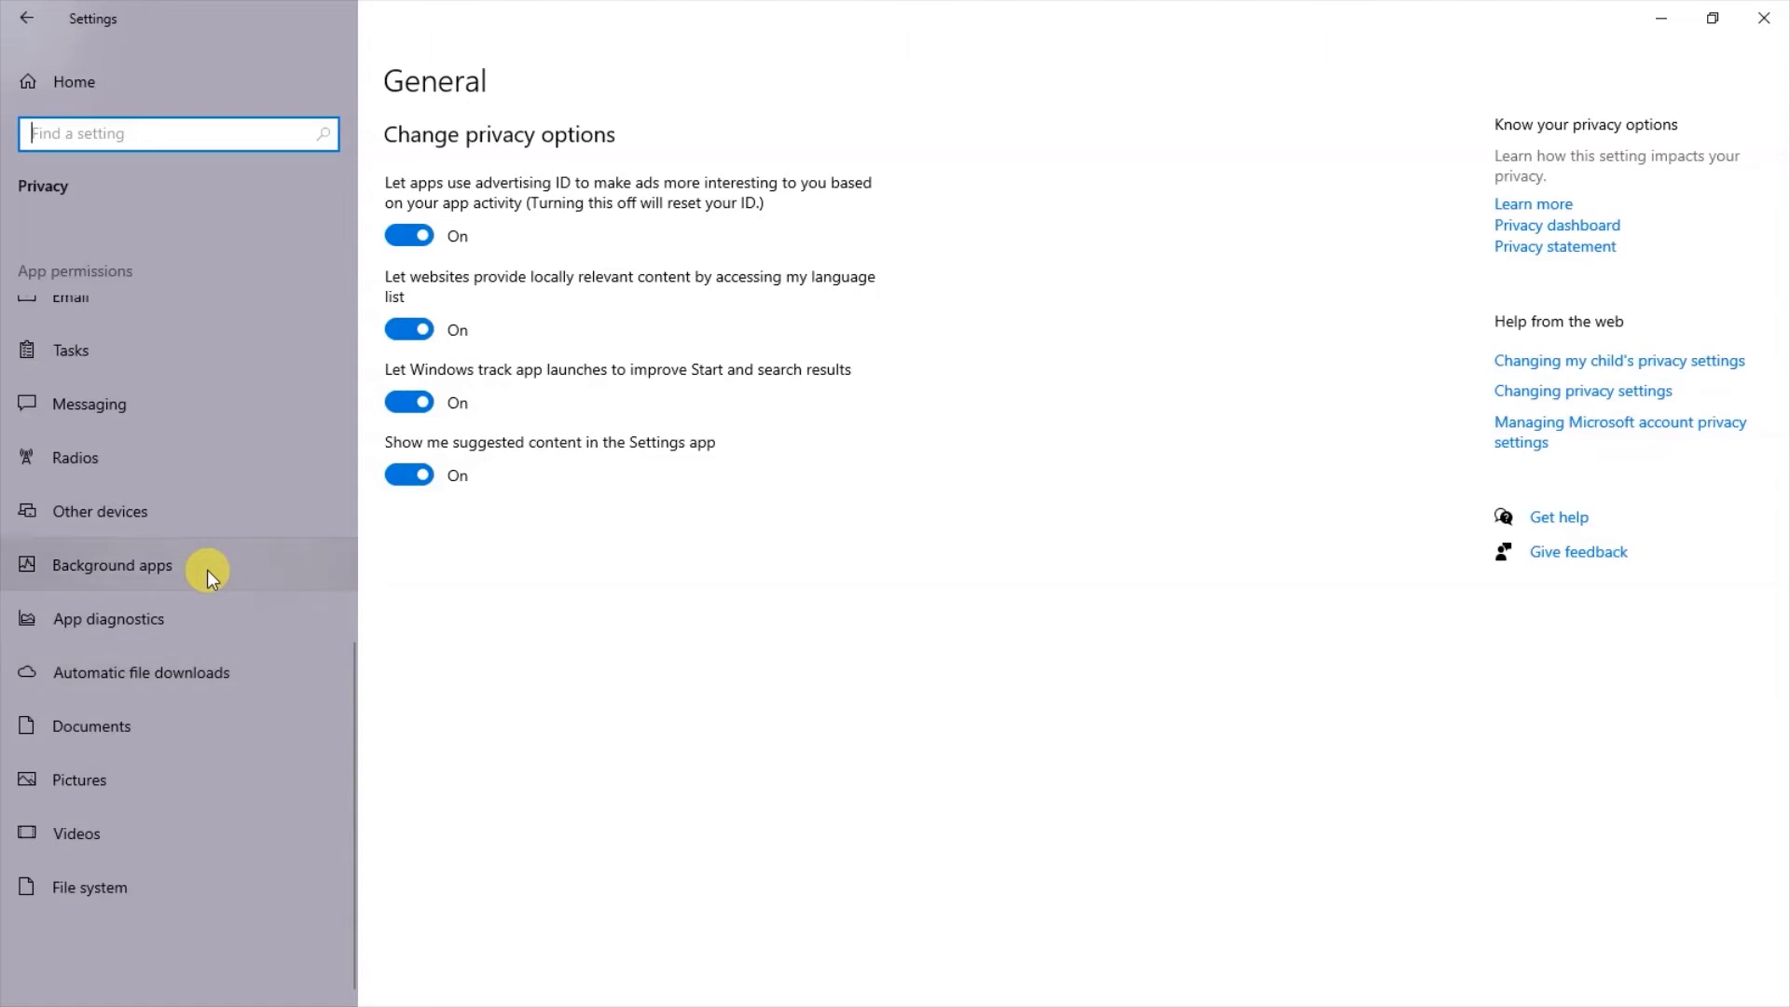
{"action": "left_click", "coordinate": [177, 569]}
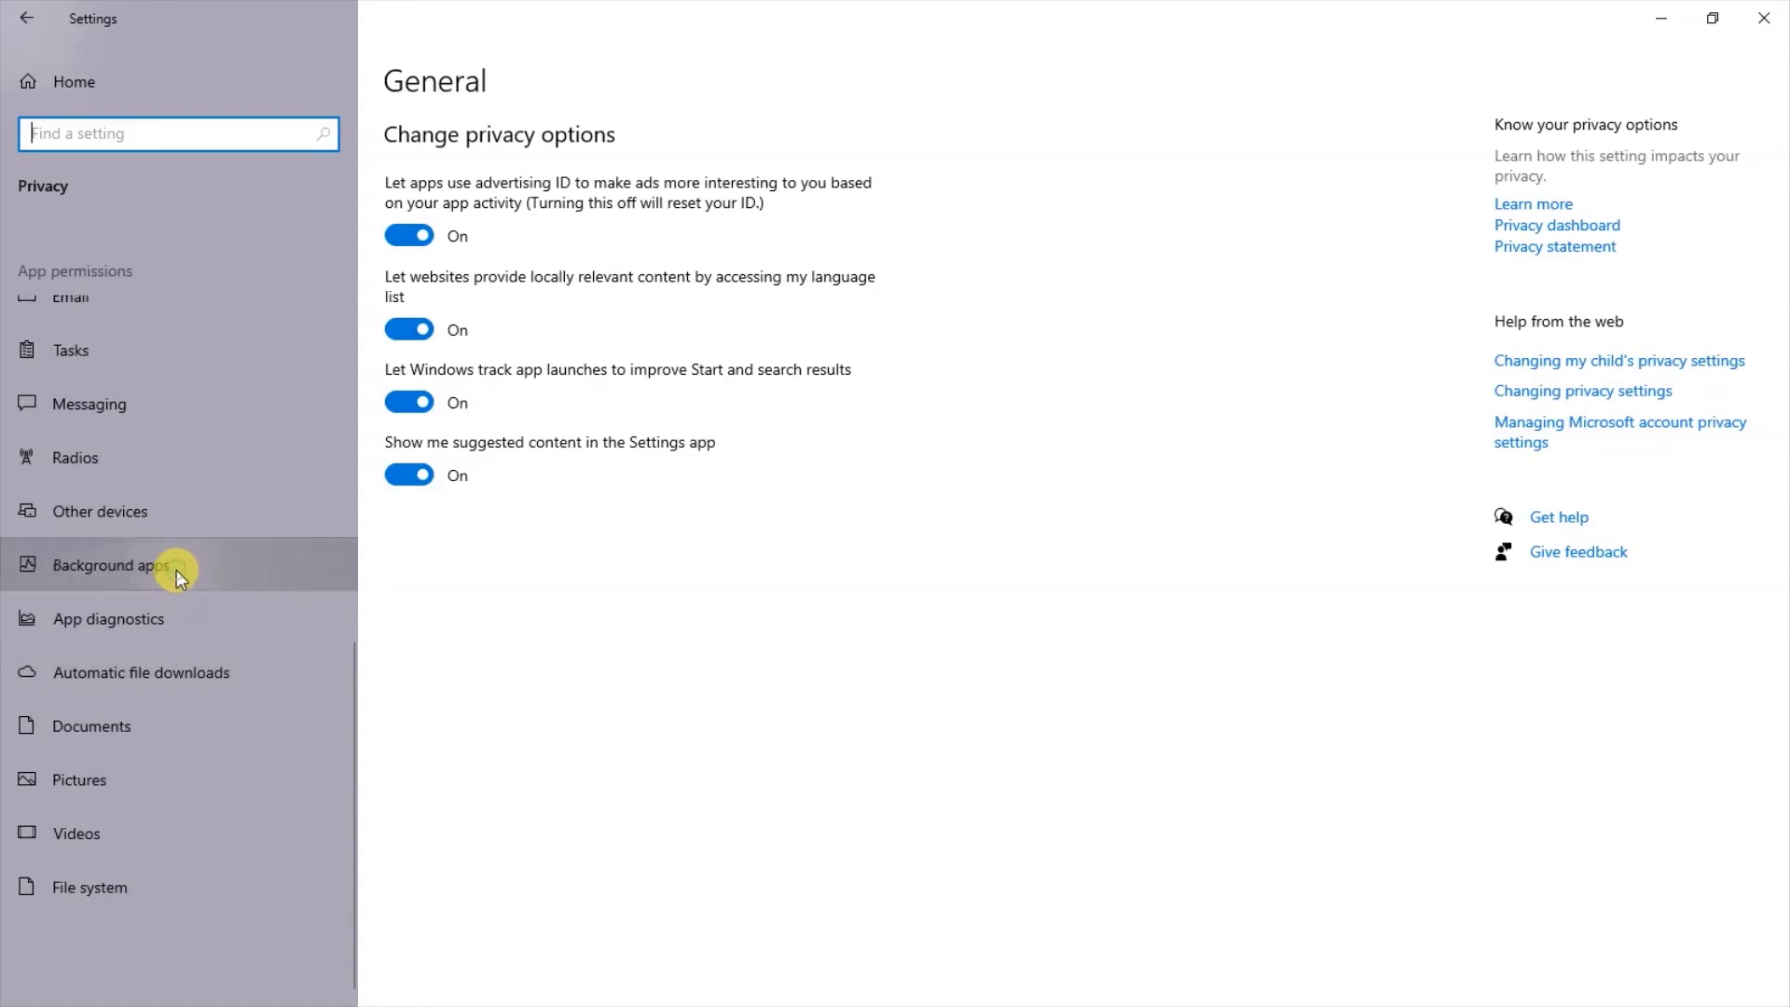